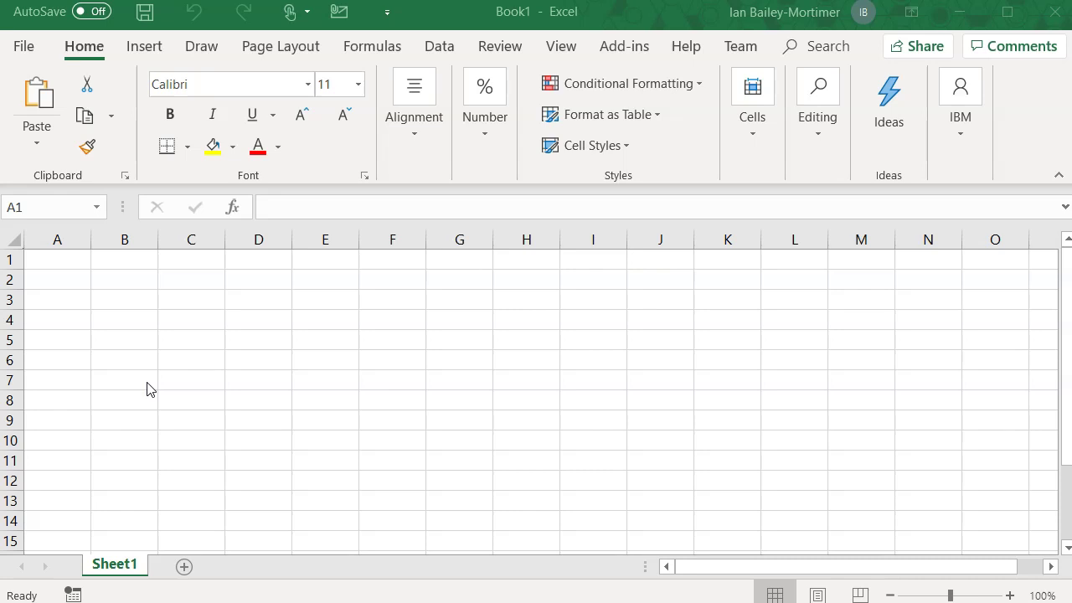
# Step: Type the heading 'population' in A1, fixing a typo along the way
pyautogui.click(61, 263)
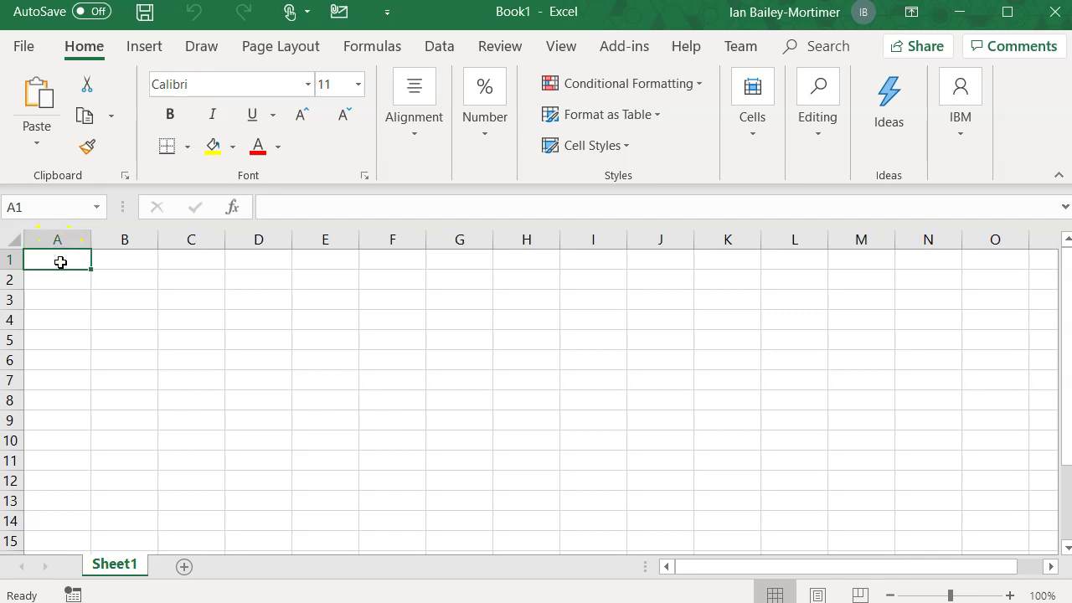
pyautogui.write('poplu')
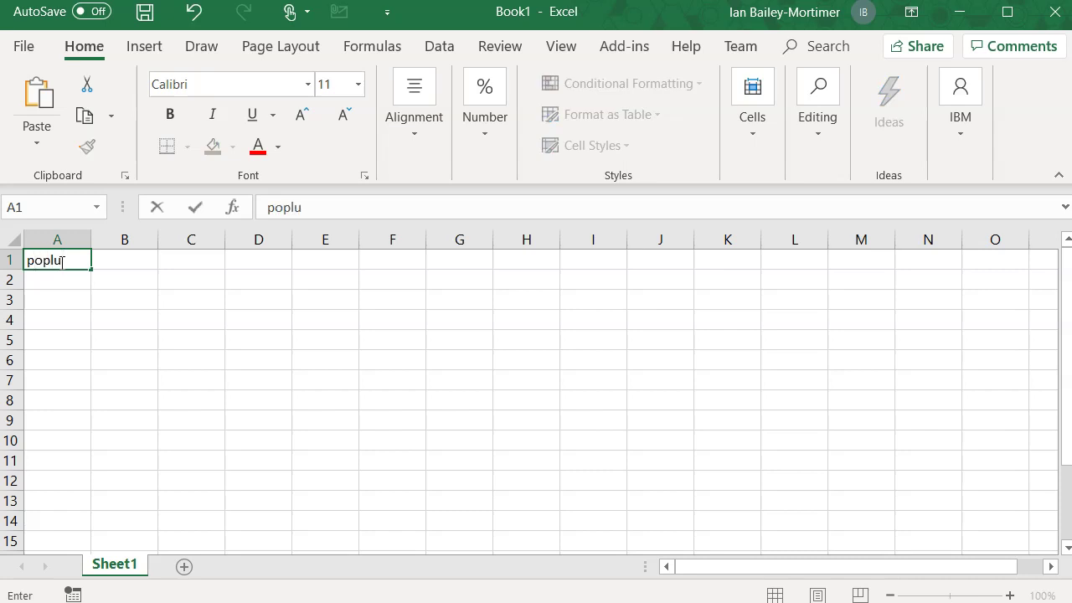
pyautogui.press('BackSpace')
pyautogui.press('BackSpace')
pyautogui.write('ulation')
pyautogui.press('Return')
# Step: Enter 'mean µ' with 100 in row 2 and 'stddev σ' with 20 in row 3
pyautogui.write('mean')
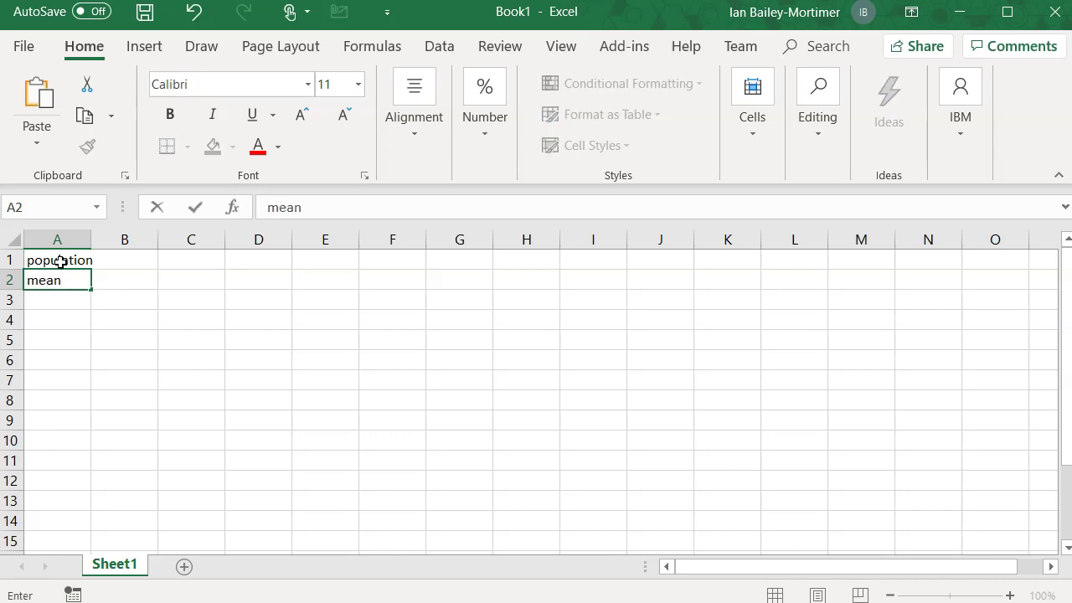
pyautogui.write(' µ')
pyautogui.press('Tab')
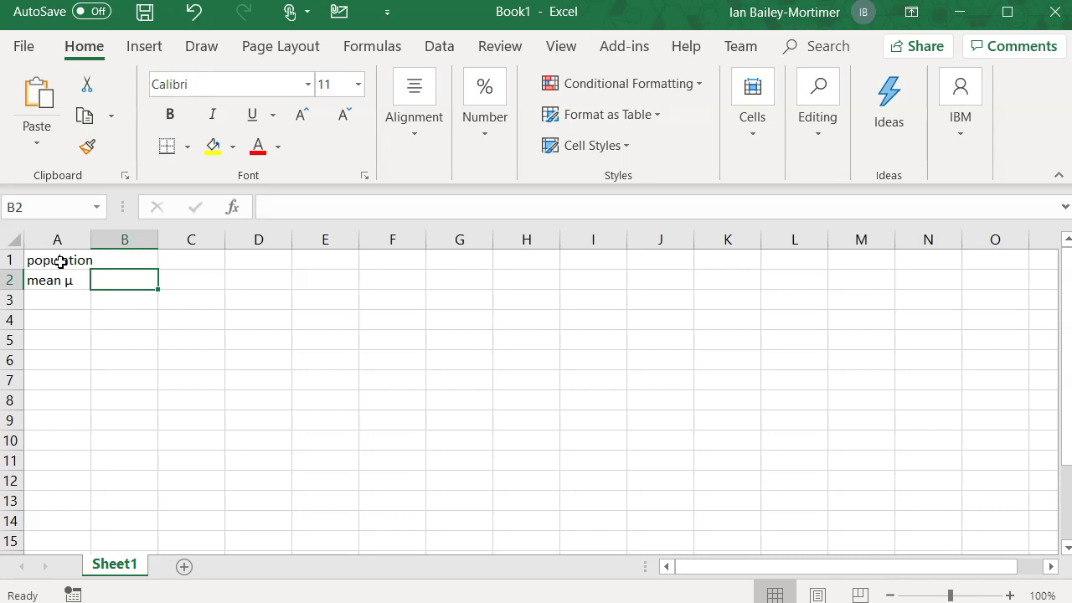
pyautogui.write('100')
pyautogui.press('Return')
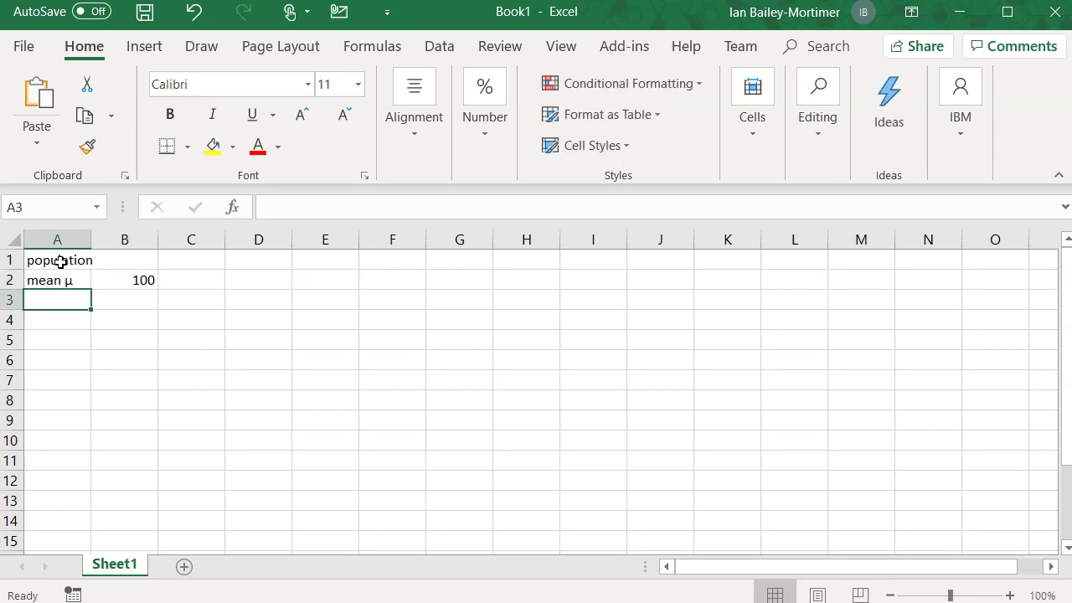
pyautogui.write('stddev ')
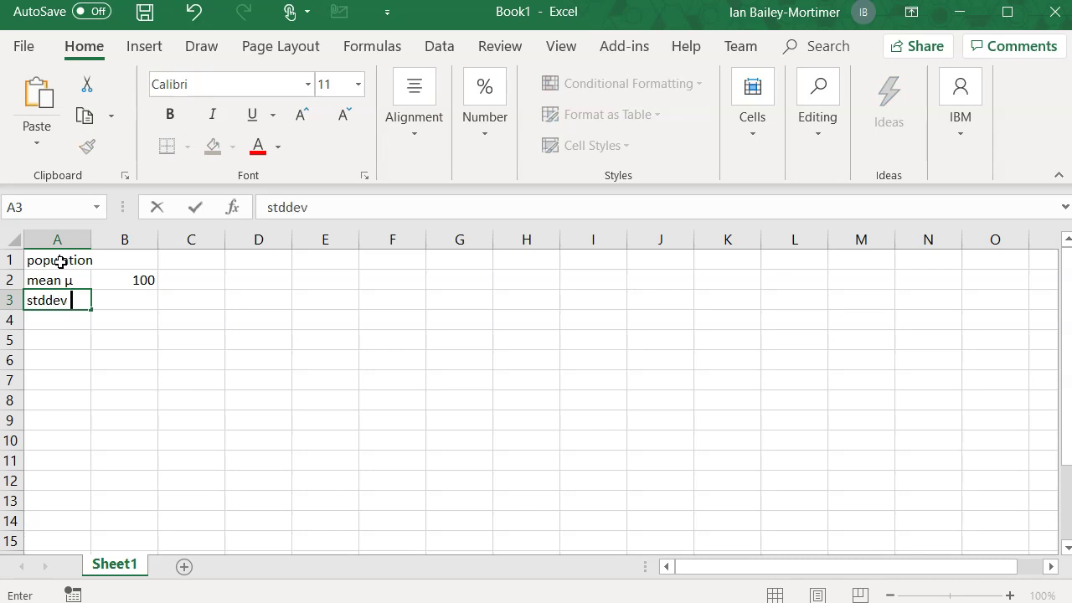
pyautogui.write('σ')
pyautogui.press('Tab')
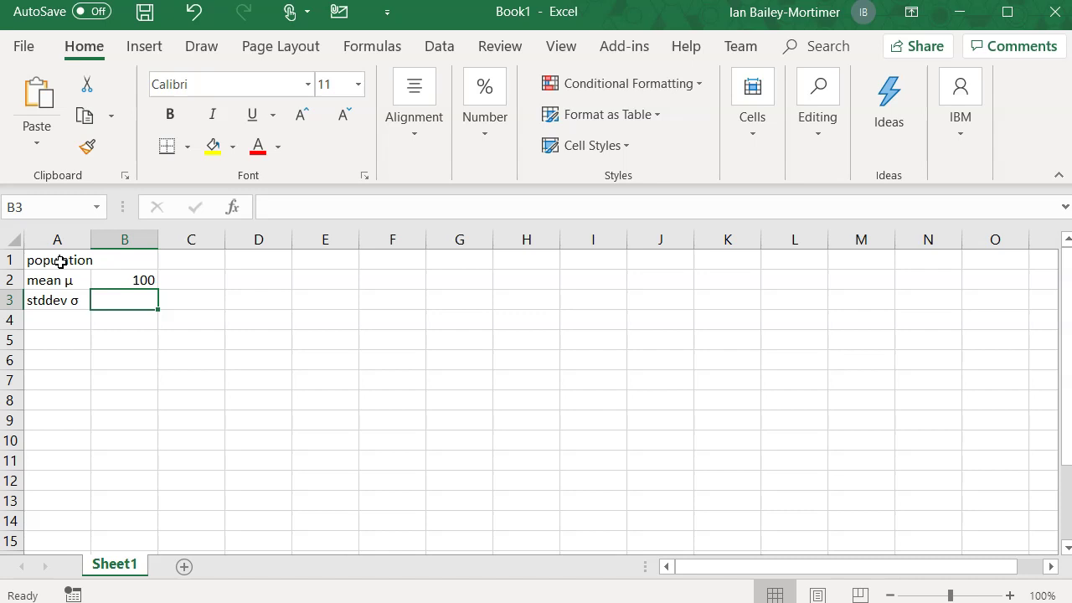
pyautogui.write('20')
pyautogui.press('Return')
# Step: Move between the values 100 in B2 and 20 in B3, ending on B2
pyautogui.press('Up')
pyautogui.press('Right')
pyautogui.press('Right')
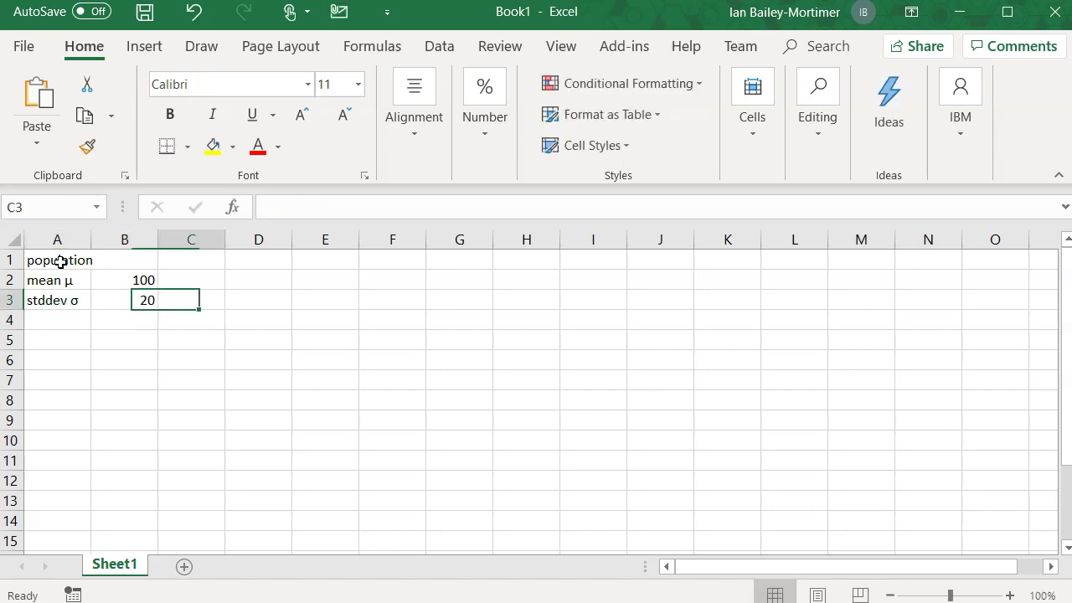
pyautogui.press('Up')
pyautogui.press('Left')
pyautogui.press('Down')
pyautogui.press('Up')
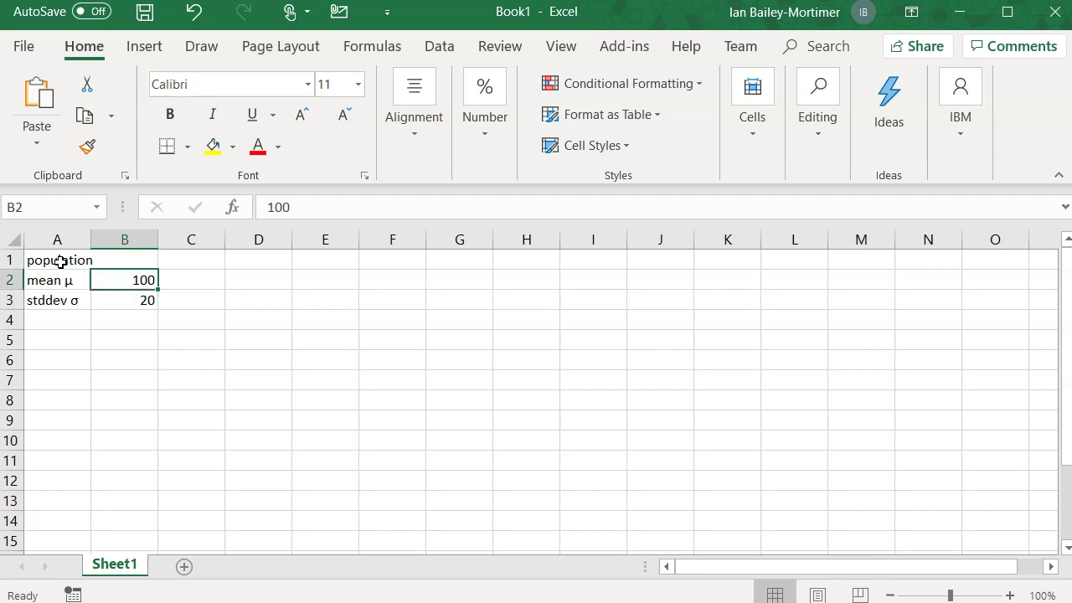
pyautogui.press('Down')
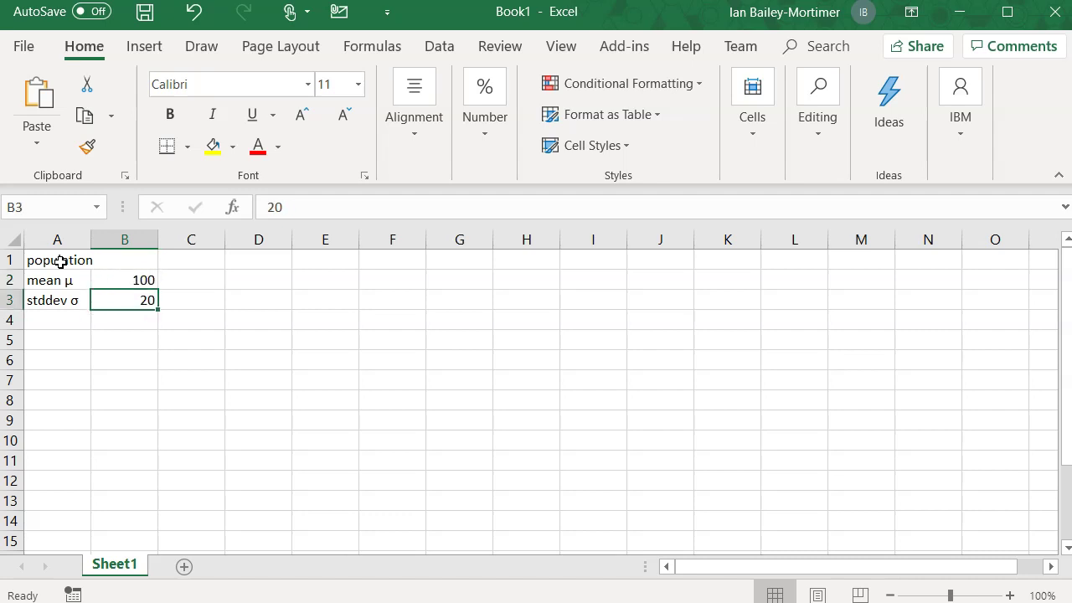
pyautogui.press('Up')
pyautogui.press('Down')
pyautogui.press('Up')
pyautogui.press('Down')
pyautogui.press('Down')
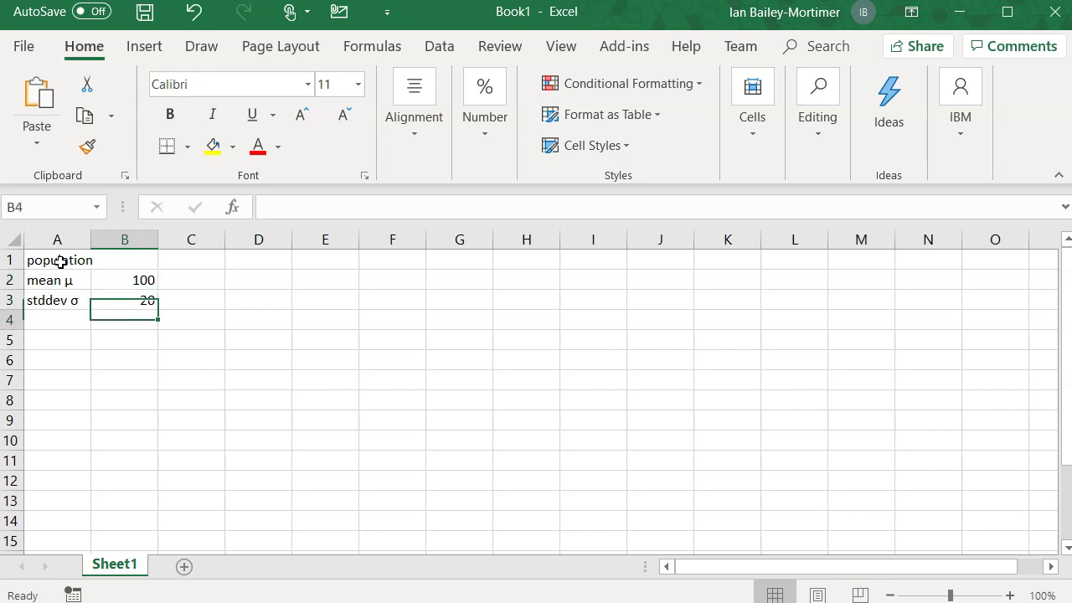
pyautogui.press('Down')
pyautogui.press('Left')
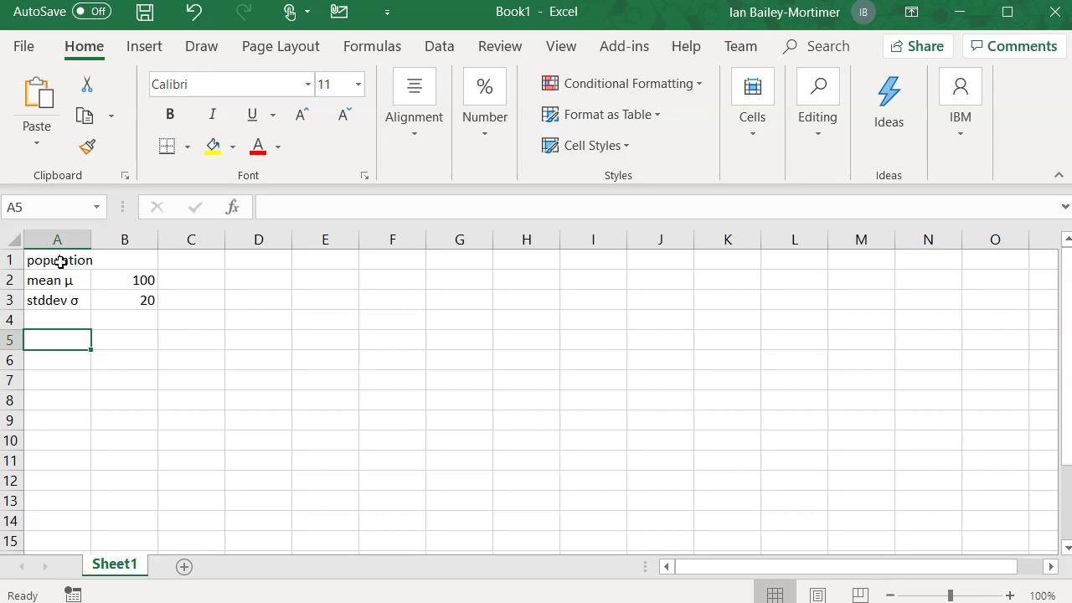
pyautogui.press('Up')
pyautogui.press('Up')
pyautogui.press('Up')
pyautogui.press('Right')
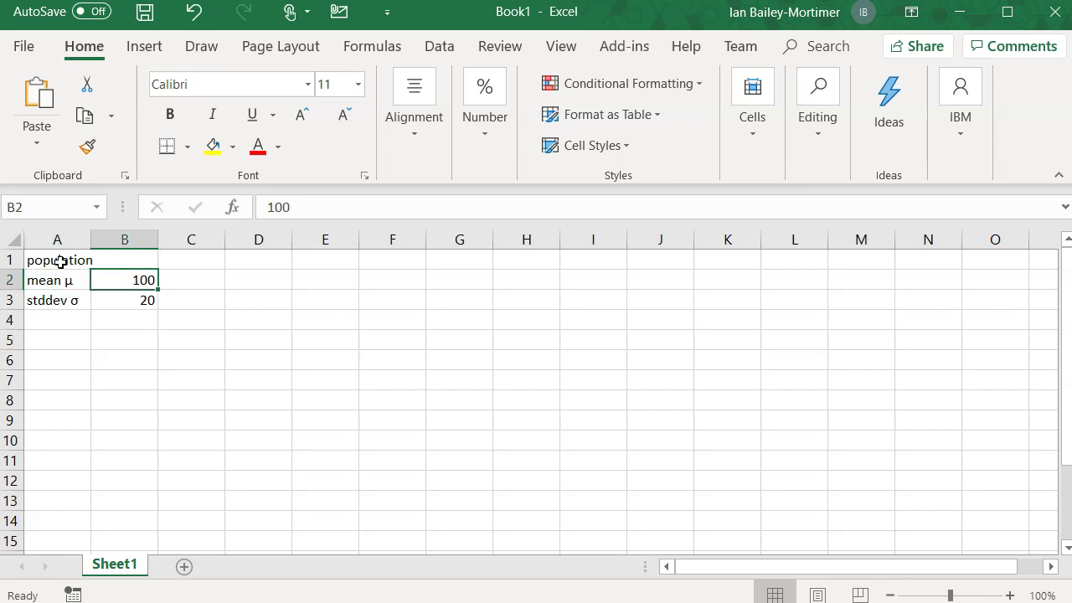
pyautogui.press('Down')
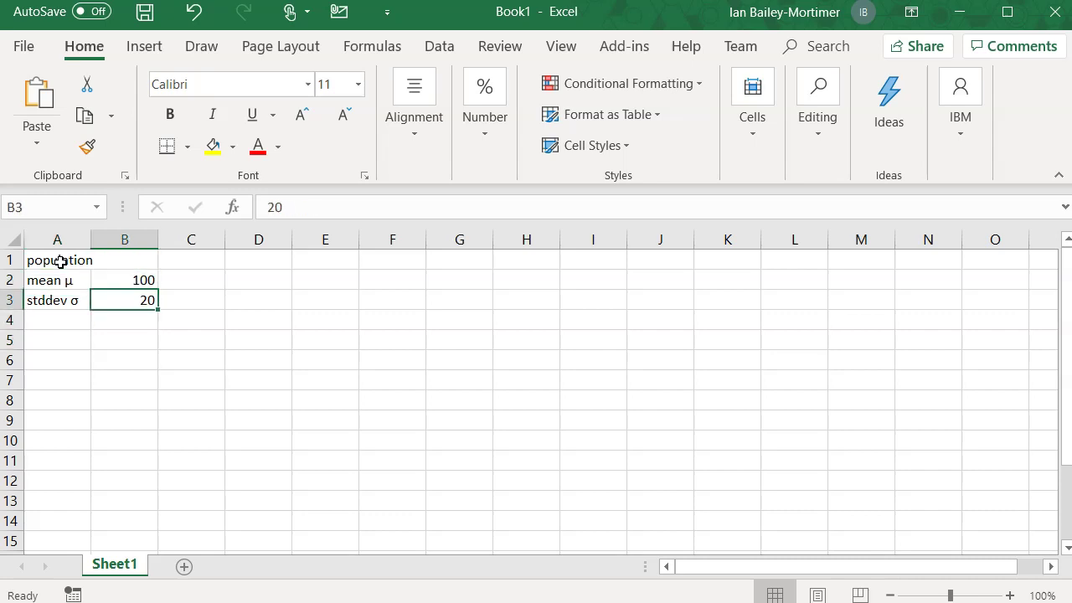
pyautogui.press('Up')
pyautogui.press('Down')
pyautogui.press('Up')
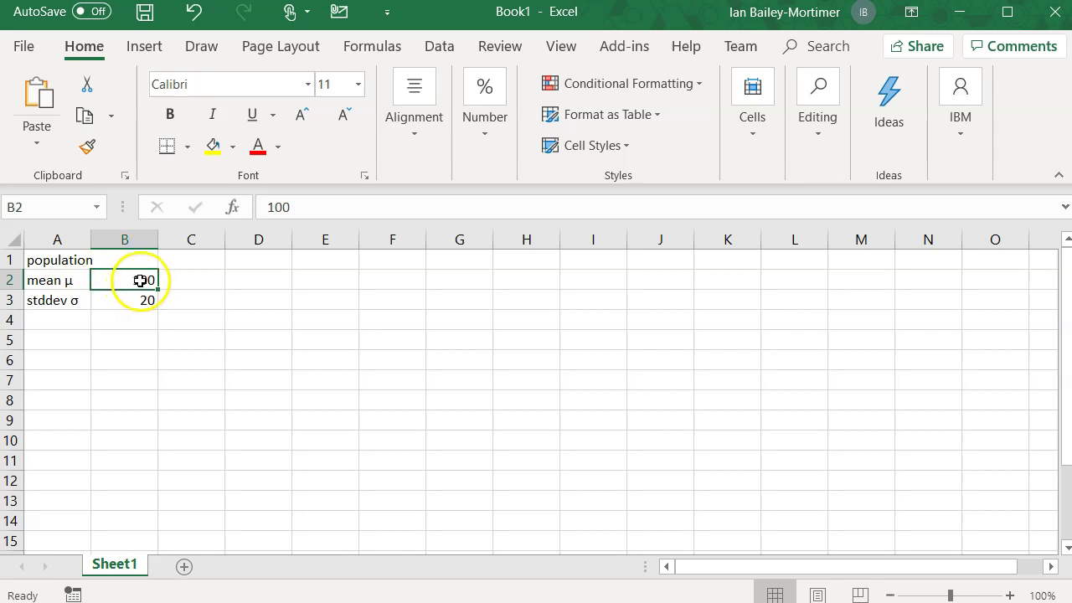
# Step: Name cell B2 popmean in the Name Box
pyautogui.click(66, 205)
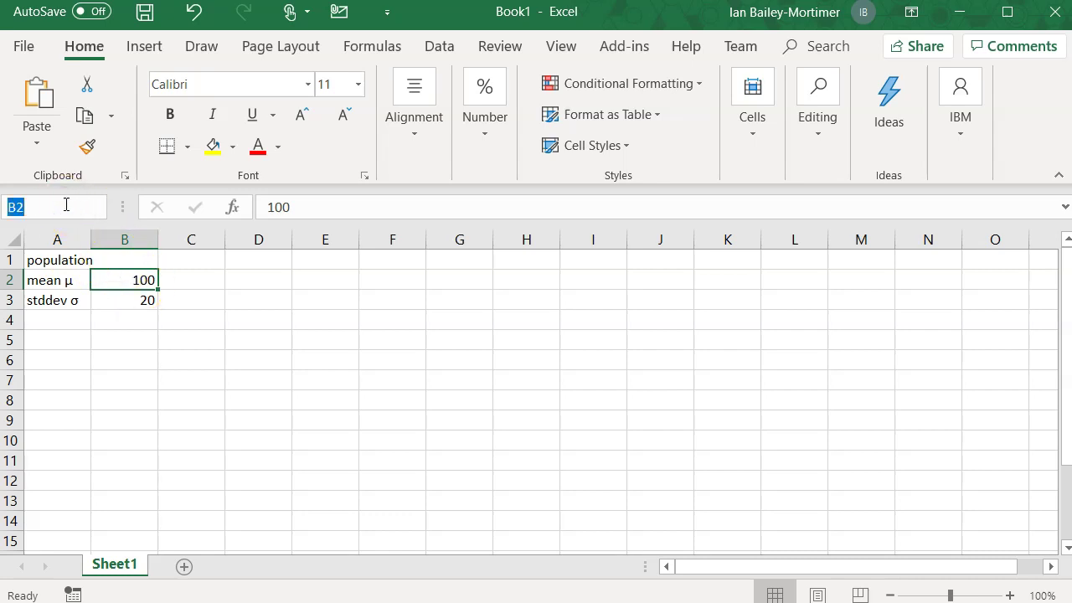
pyautogui.write('popmean')
pyautogui.press('Return')
pyautogui.press('Down')
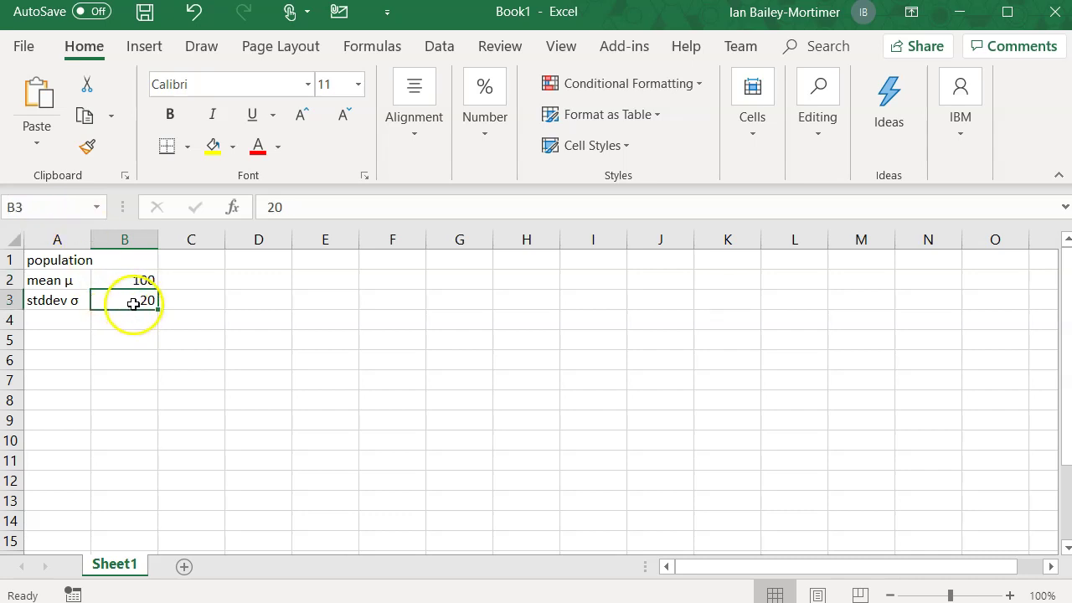
# Step: Name B3 popsd, then reselect B2 and B3 to confirm both names
pyautogui.click(57, 206)
pyautogui.write('pop')
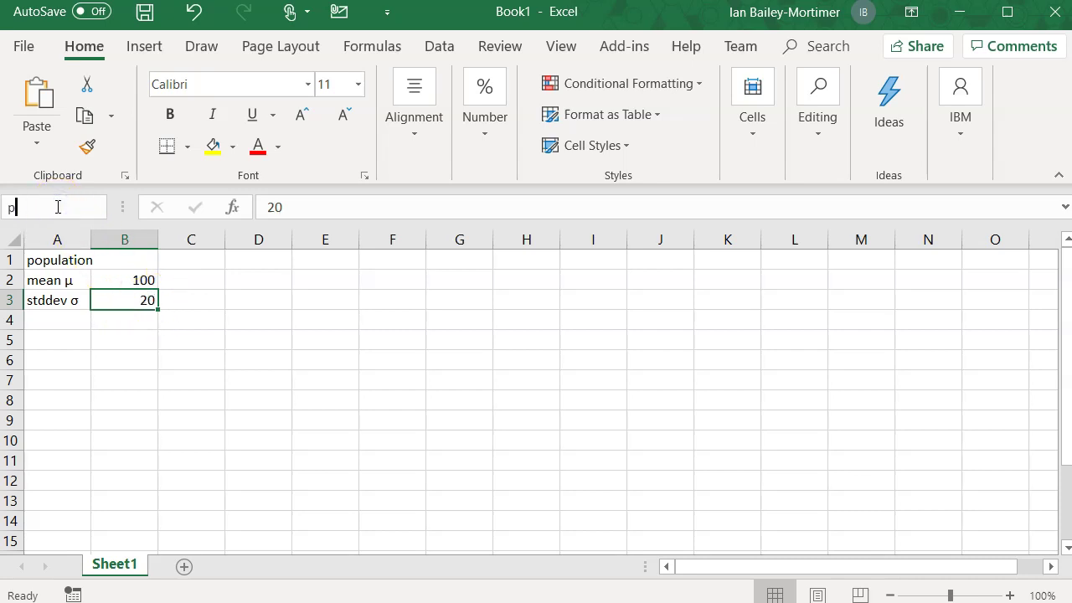
pyautogui.write('sd')
pyautogui.press('Return')
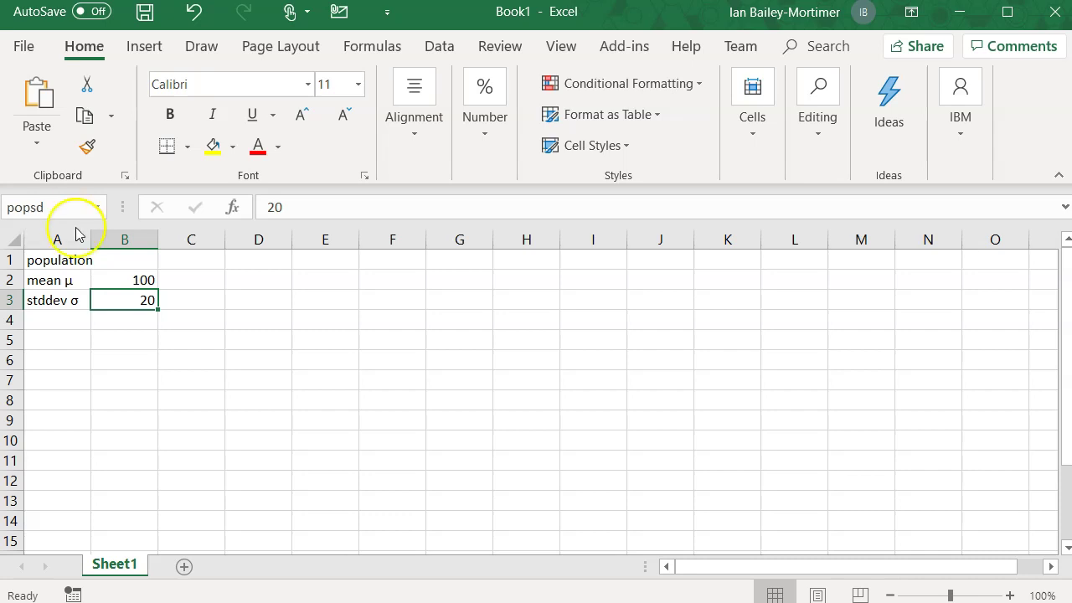
pyautogui.click(131, 277)
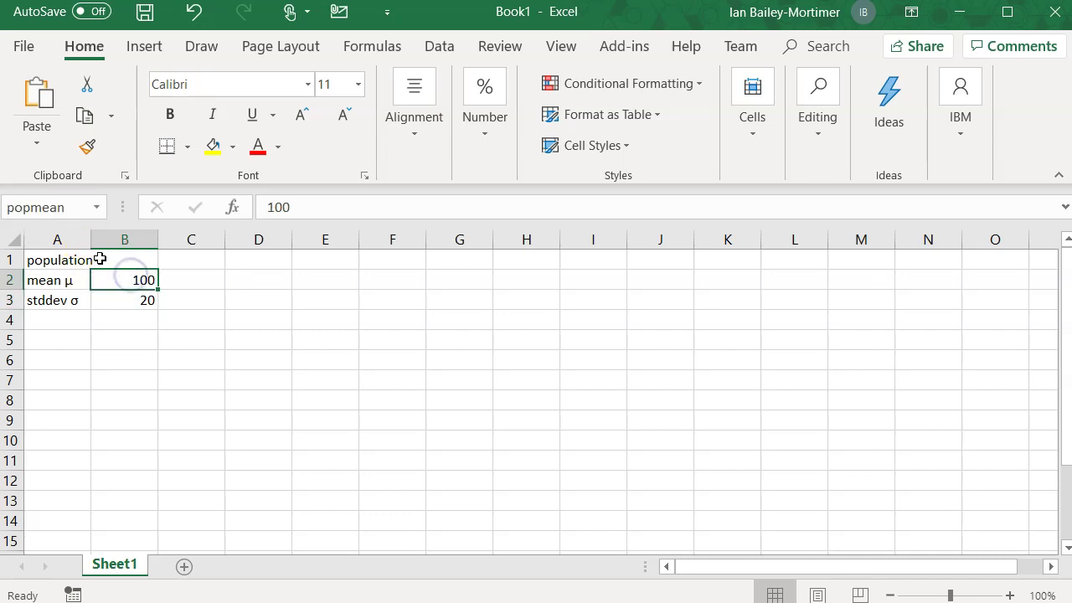
pyautogui.click(122, 304)
pyautogui.click(120, 281)
pyautogui.click(127, 304)
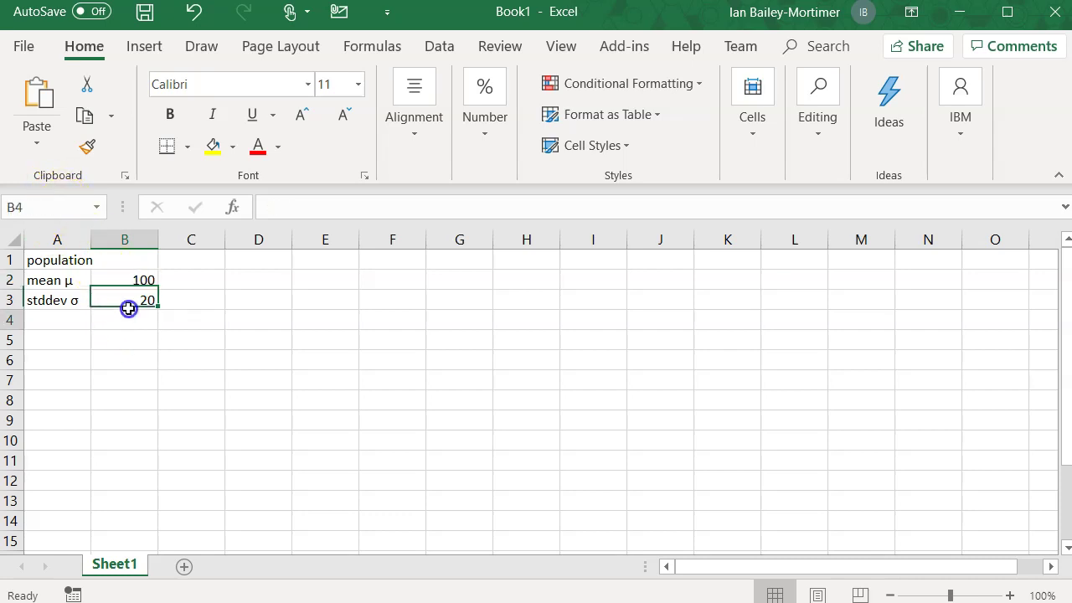
# Step: In A5, type =NORM.INV(rand(),popmean,popsd), using autocomplete for the function and popmean
pyautogui.click(60, 340)
pyautogui.write('=')
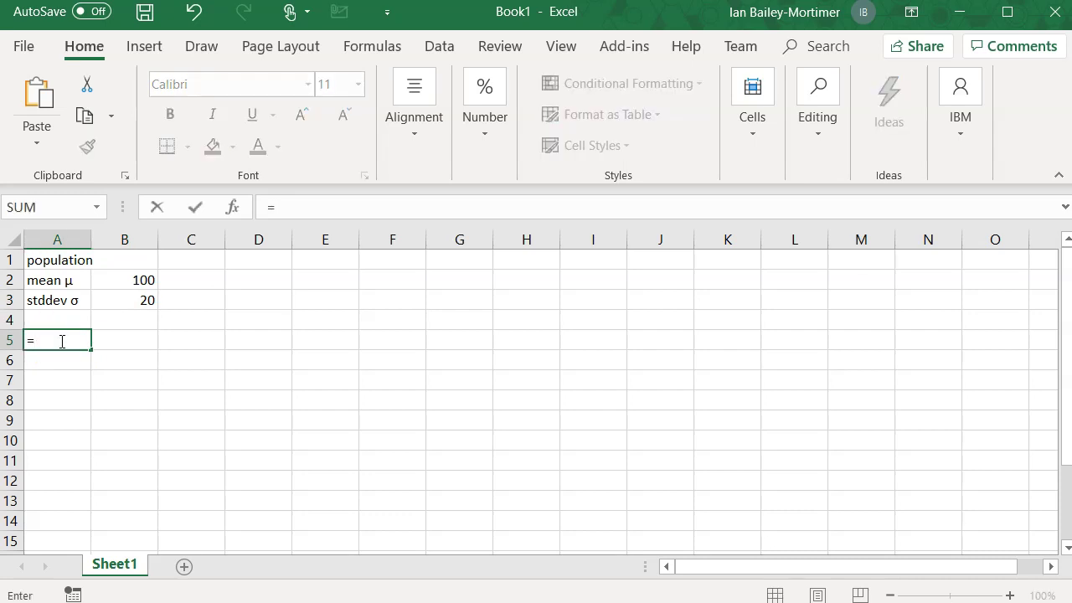
pyautogui.write('rand')
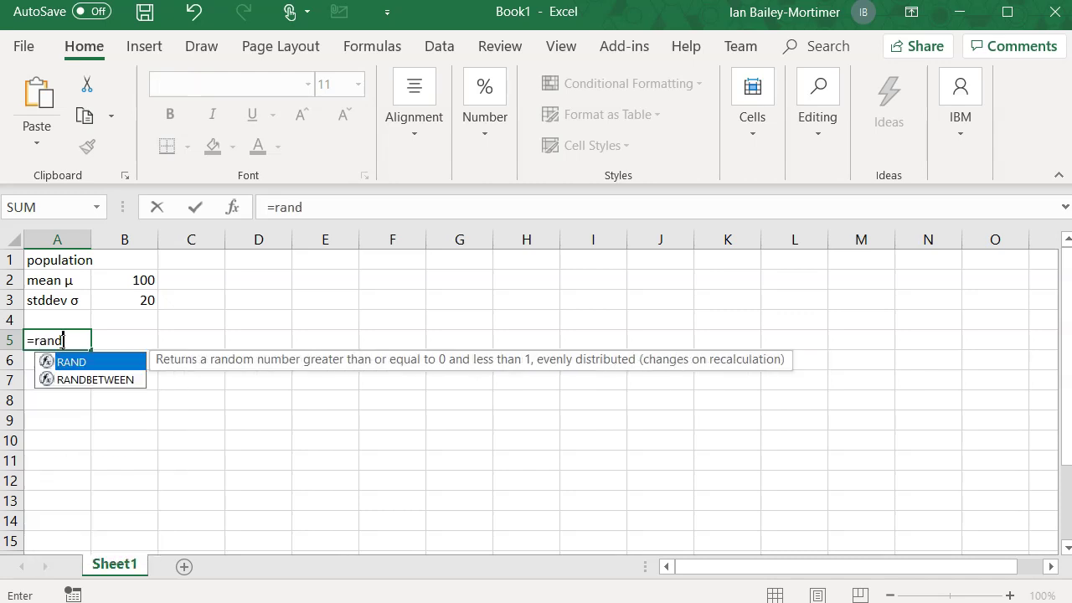
pyautogui.write('()')
pyautogui.press('BackSpace')
pyautogui.press('BackSpace')
pyautogui.press('BackSpace')
pyautogui.press('BackSpace')
pyautogui.press('BackSpace')
pyautogui.press('BackSpace')
pyautogui.write('inv')
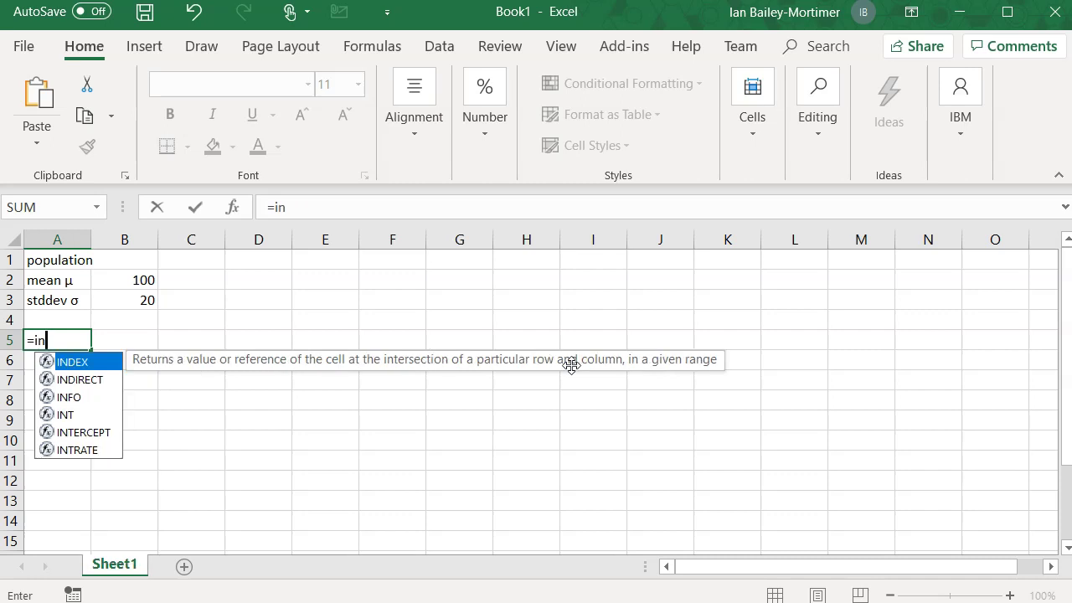
pyautogui.press('BackSpace')
pyautogui.press('BackSpace')
pyautogui.press('BackSpace')
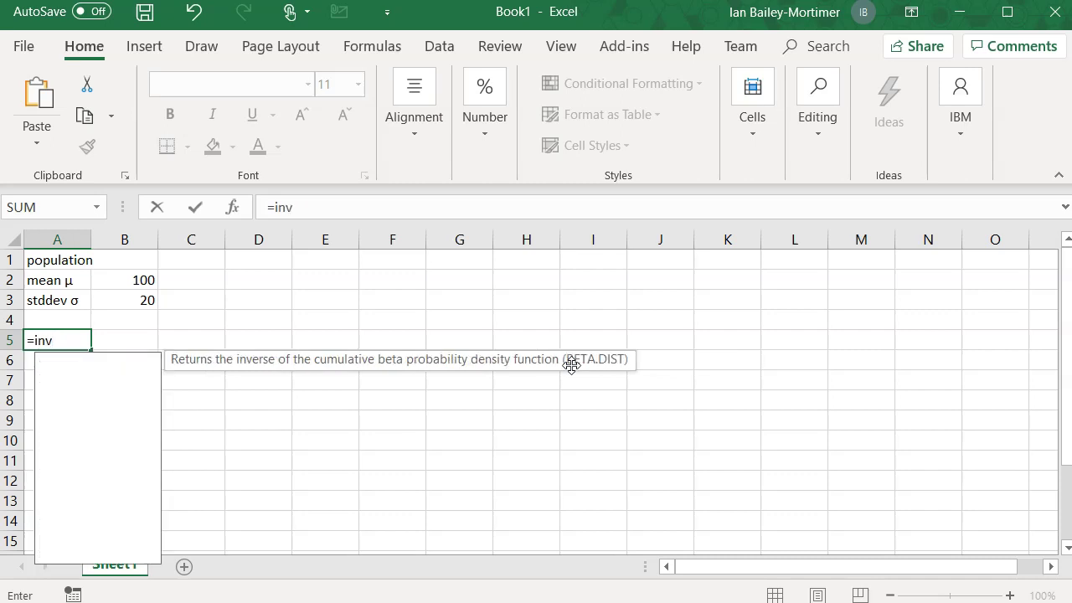
pyautogui.write('norm.i')
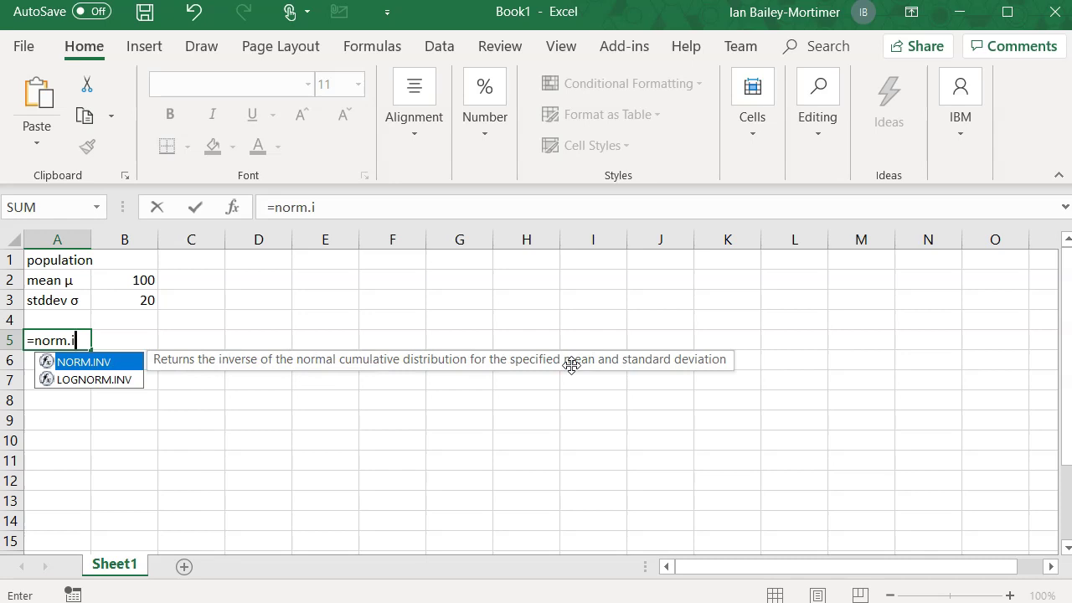
pyautogui.press('Tab')
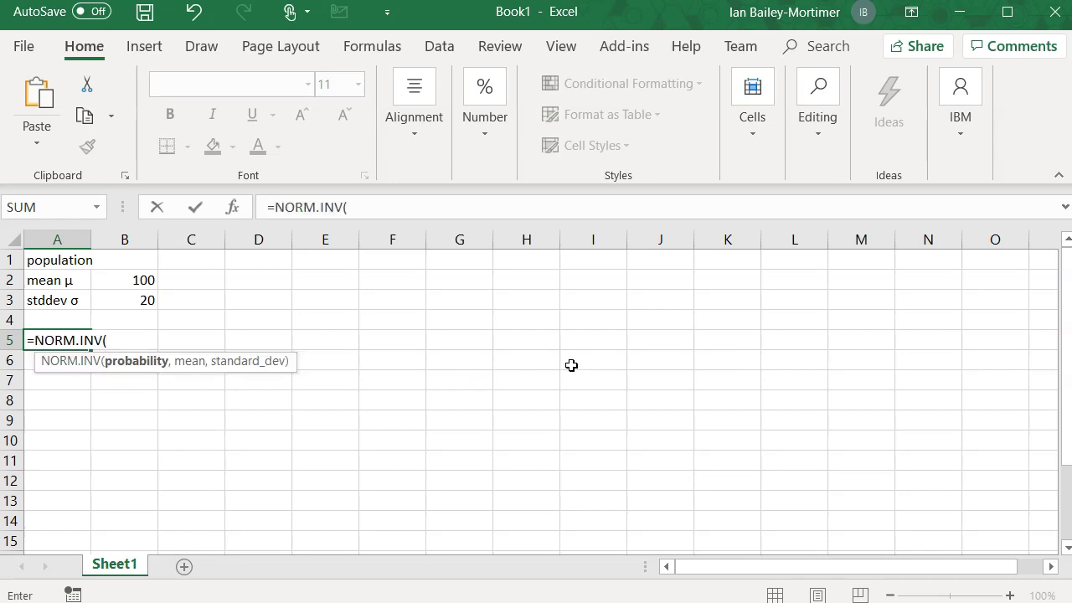
pyautogui.write('rand(),')
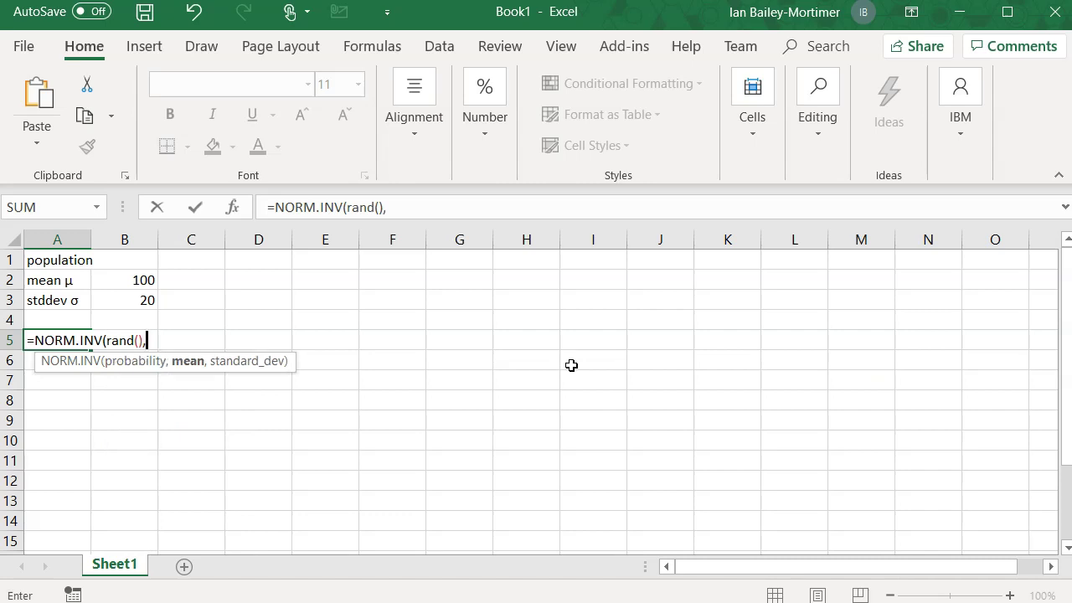
pyautogui.write('popme')
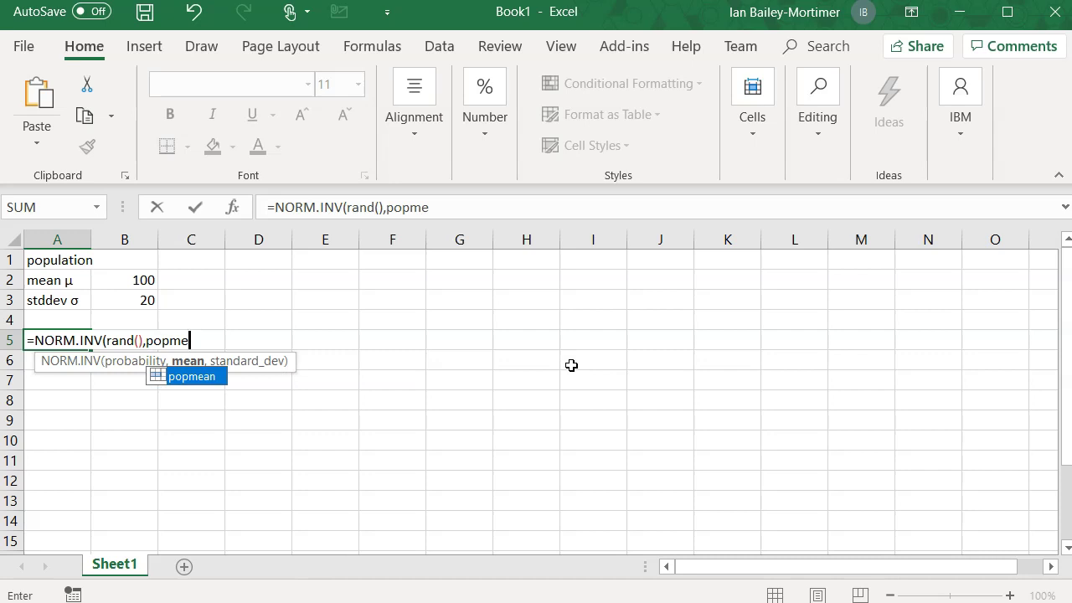
pyautogui.press('Tab')
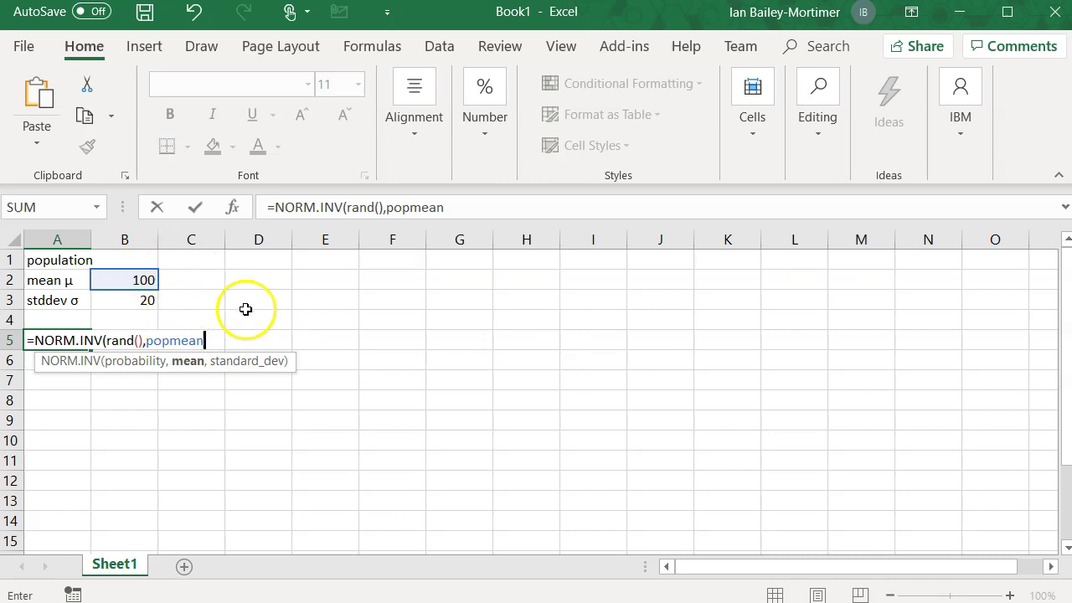
pyautogui.write(',')
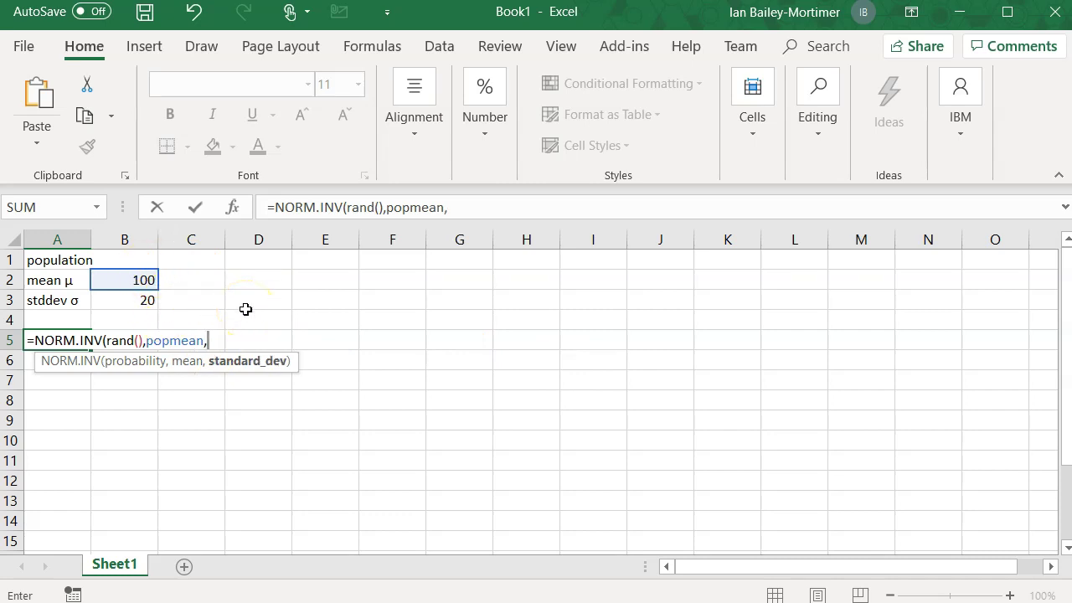
pyautogui.write('popsd')
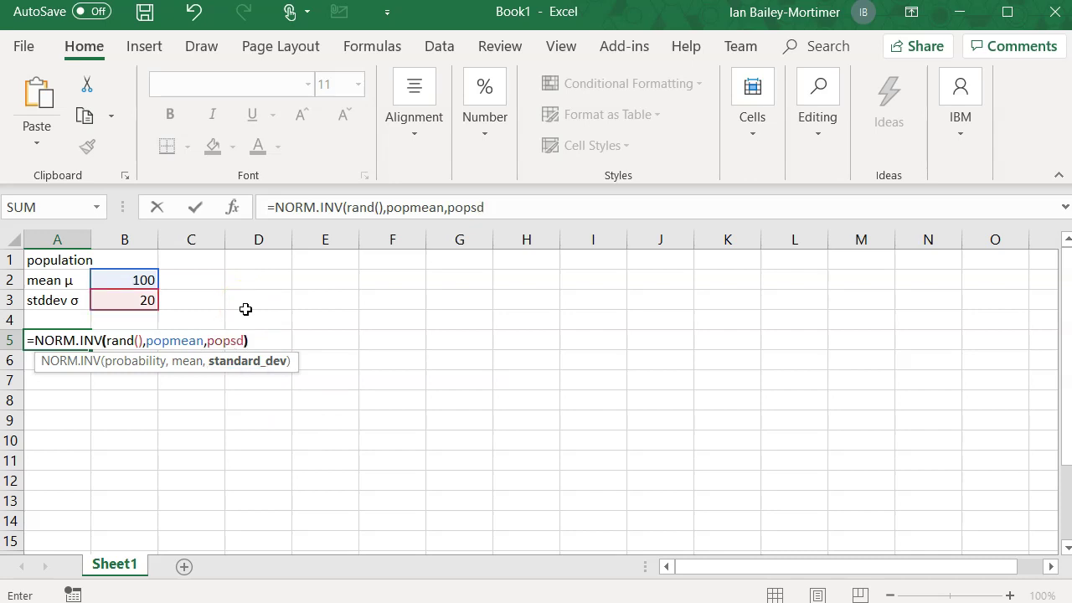
pyautogui.write(')')
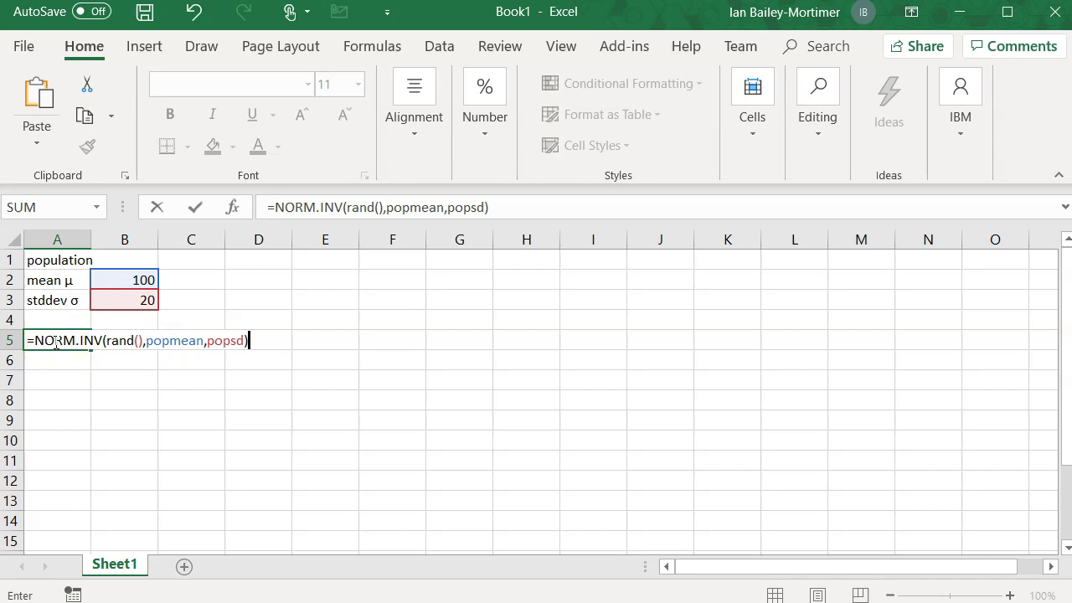
# Step: Commit the A5 formula and drag-fill it down column A to row 433
pyautogui.press('Return')
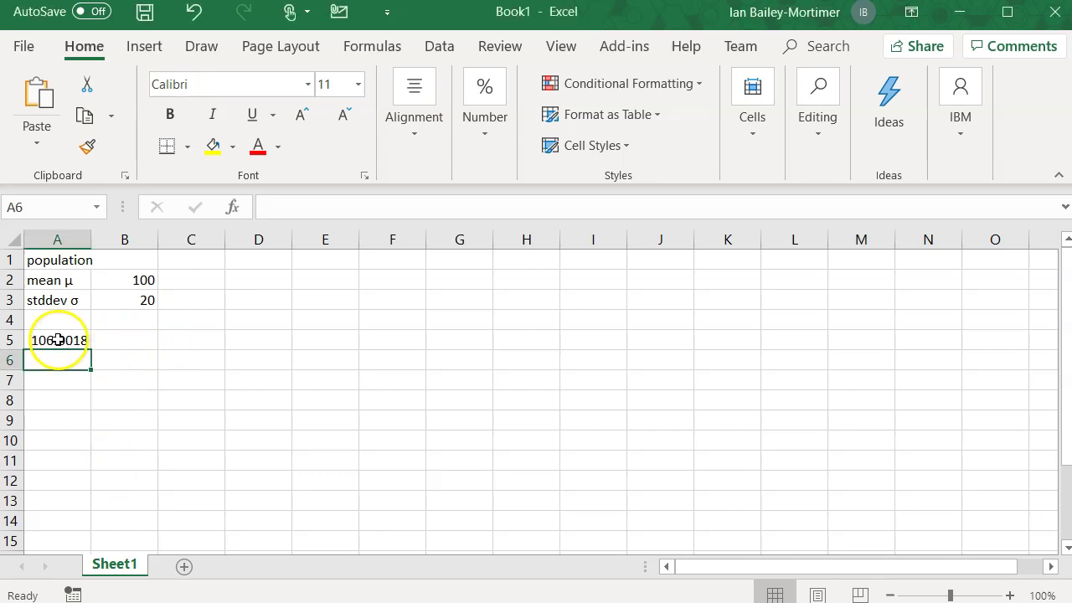
pyautogui.click(58, 339)
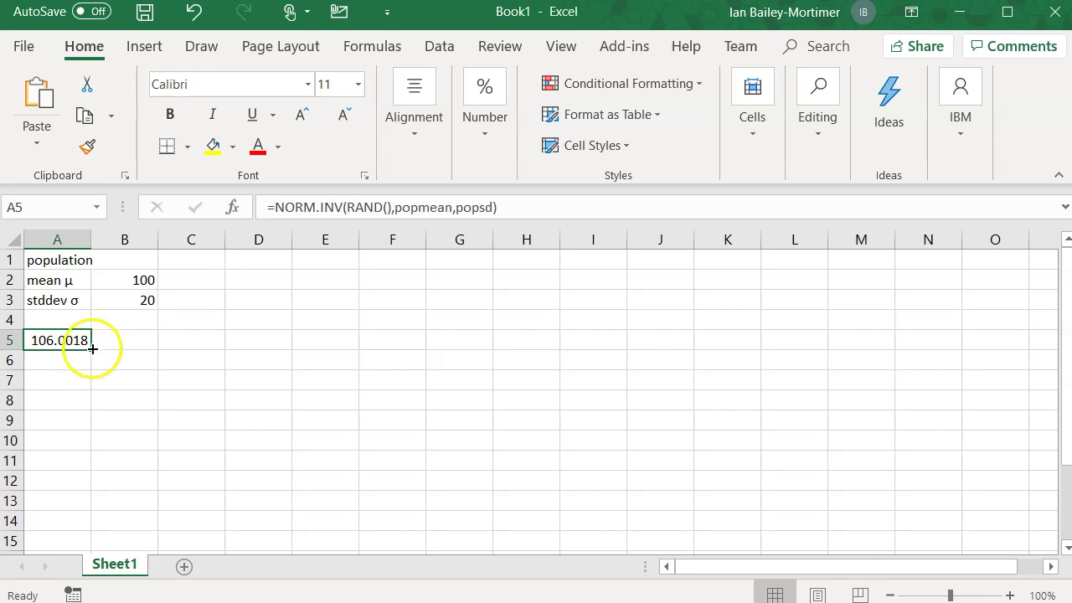
pyautogui.moveTo(90, 352); pyautogui.dragTo(100, 545)
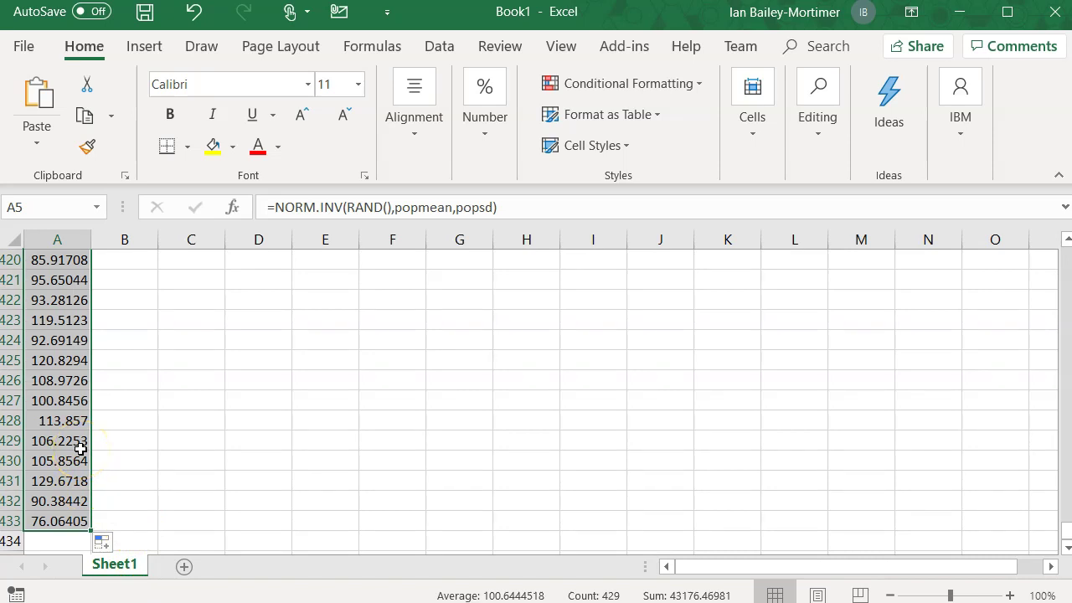
pyautogui.scroll(20, 80, 449)
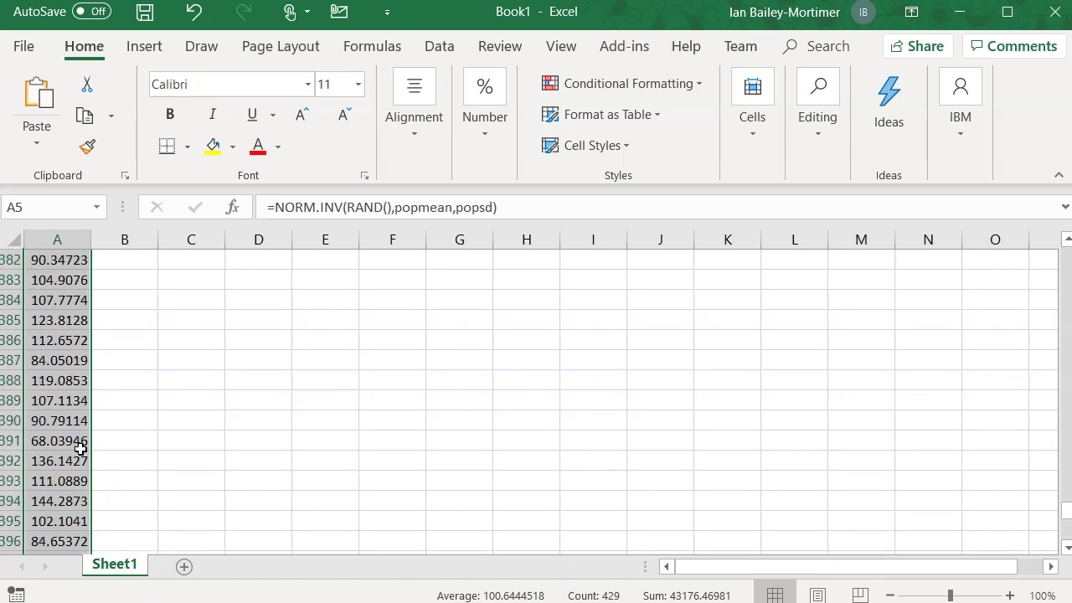
pyautogui.scroll(20, 81, 448)
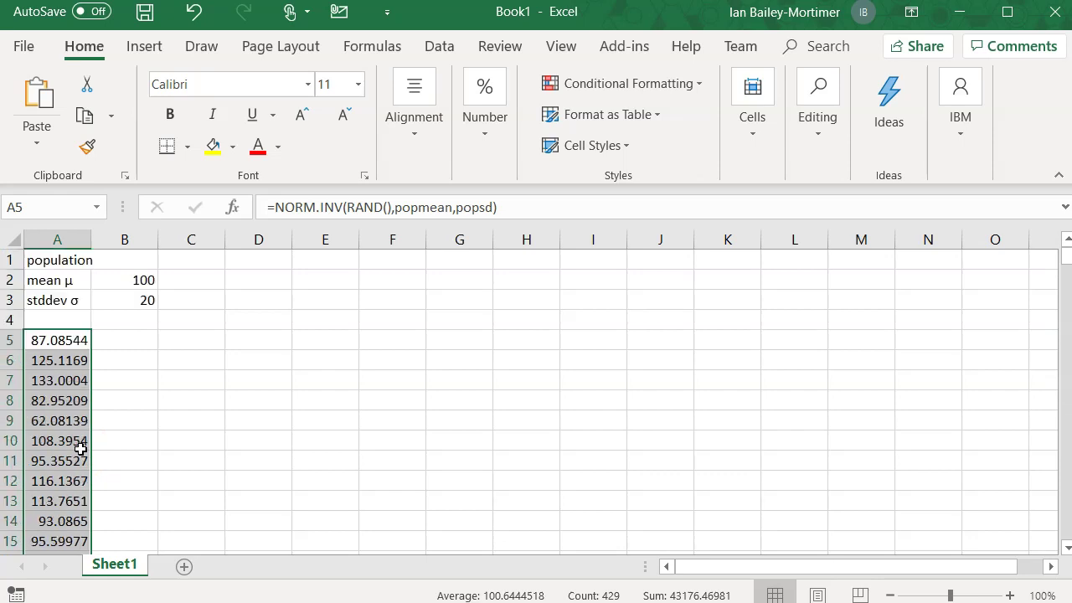
pyautogui.scroll(-20, 81, 449)
pyautogui.scroll(20, 80, 449)
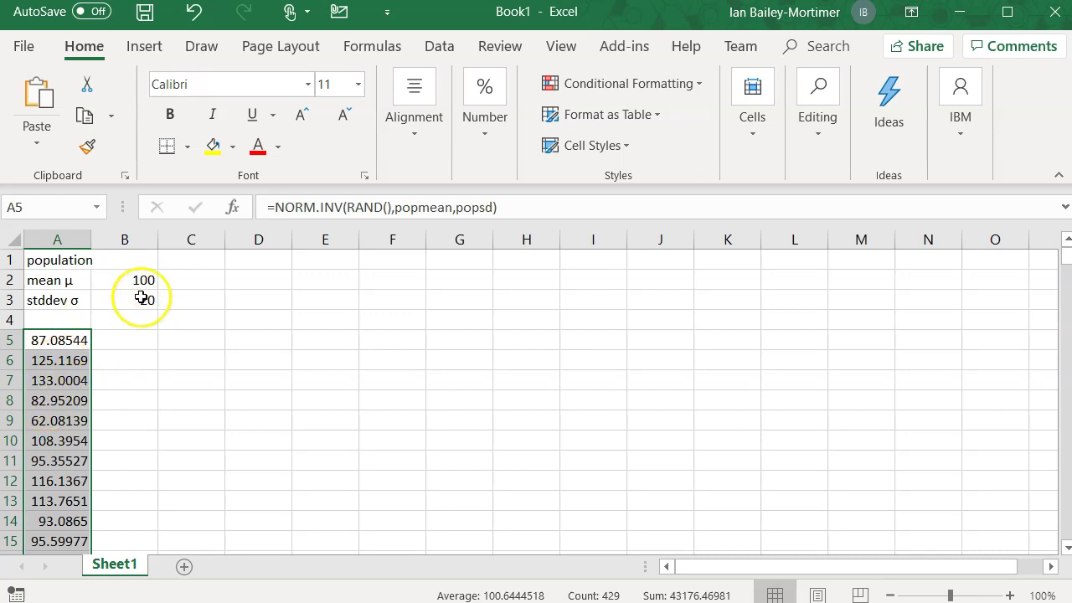
# Step: Select A5:A433 with Ctrl+Shift+Down and name it population in the Name Box
pyautogui.click(141, 337)
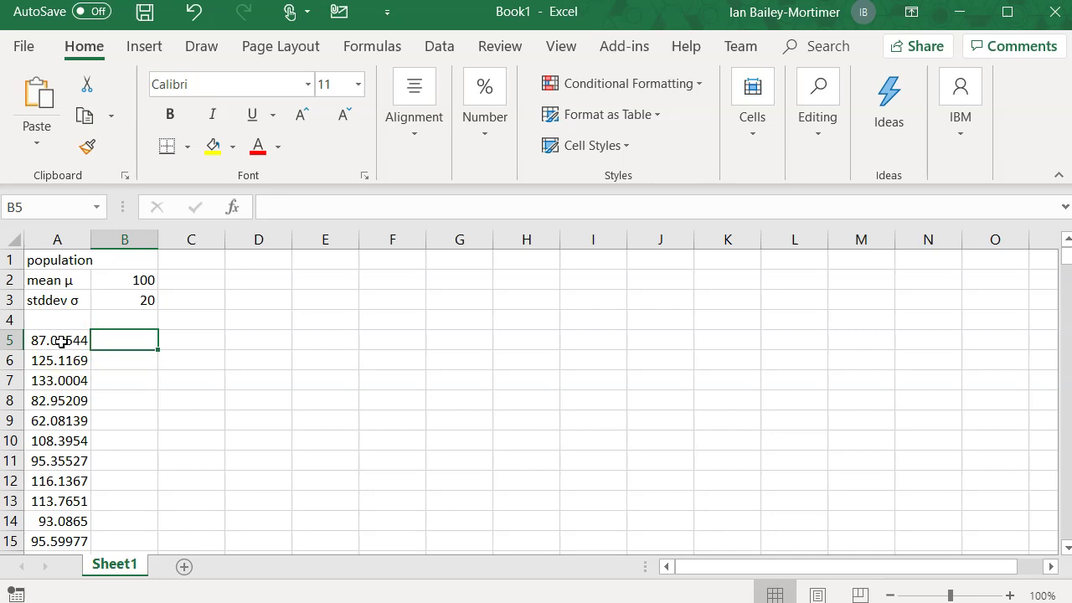
pyautogui.click(62, 341)
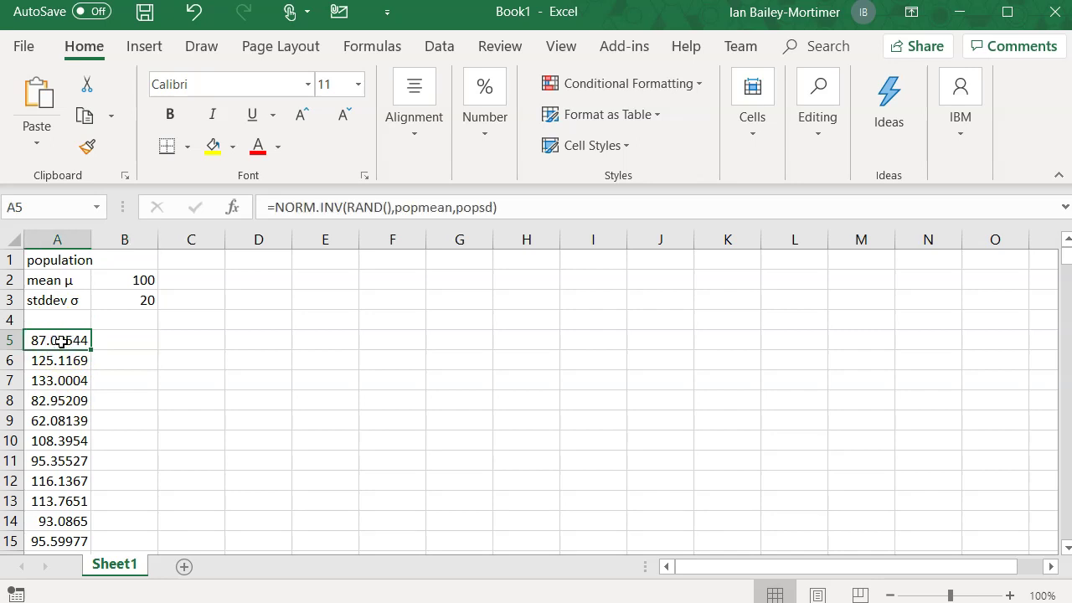
pyautogui.hotkey('ctrl', 'shift', 'Down')
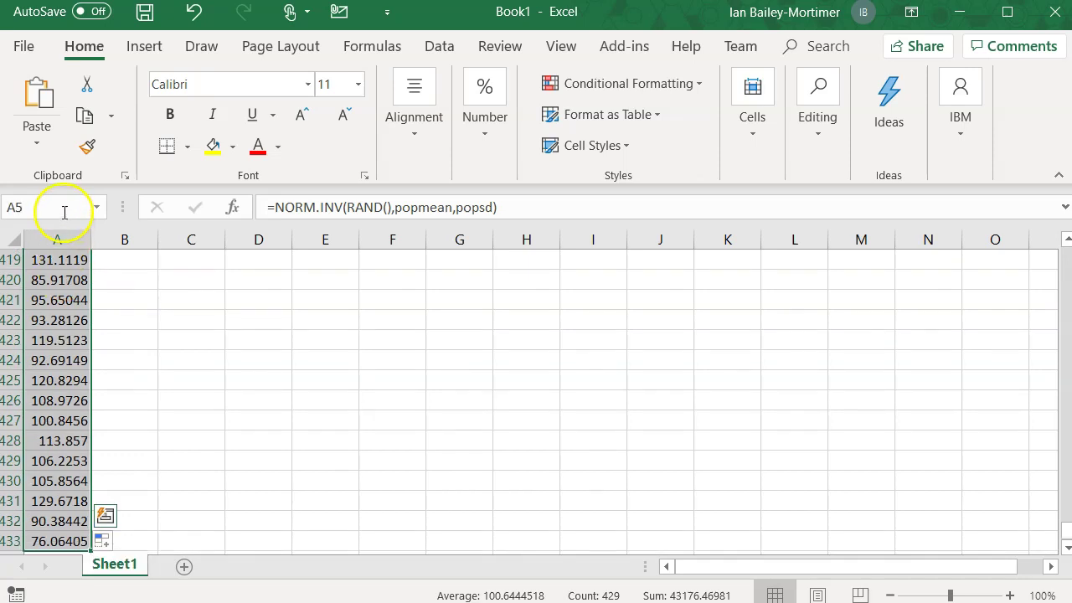
pyautogui.click(64, 202)
pyautogui.write('pop')
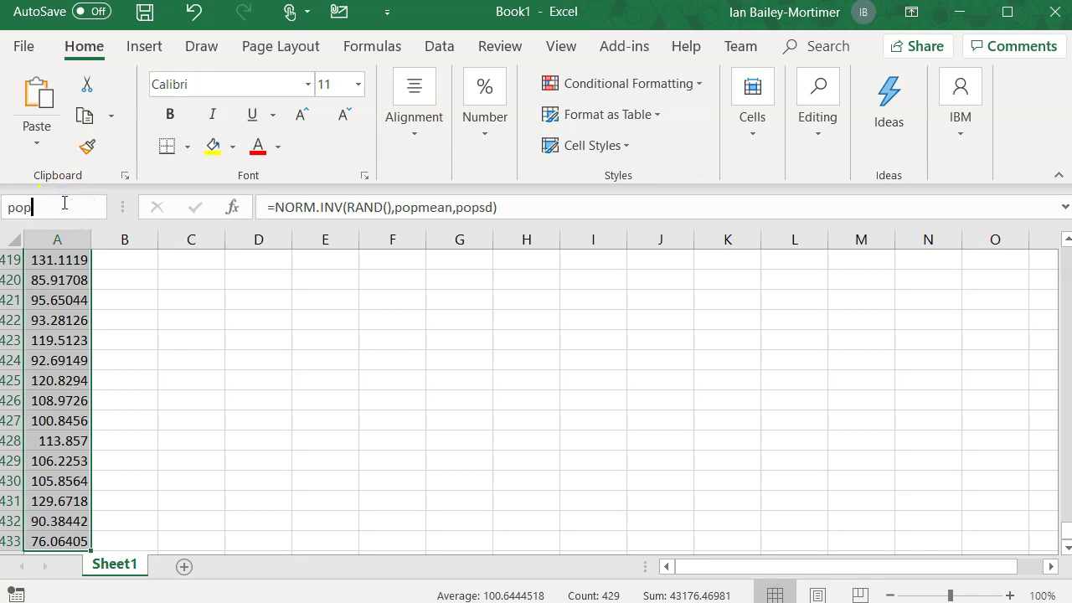
pyautogui.write('ulation')
pyautogui.press('Return')
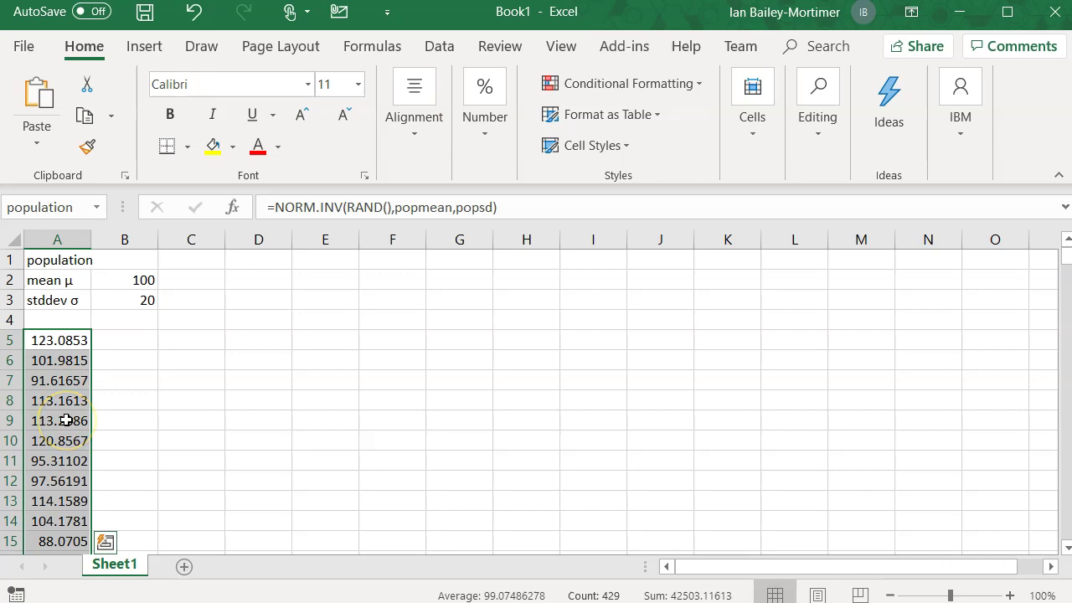
# Step: Type the labels 'mean' in B5 and 'stddev' in B6
pyautogui.click(138, 342)
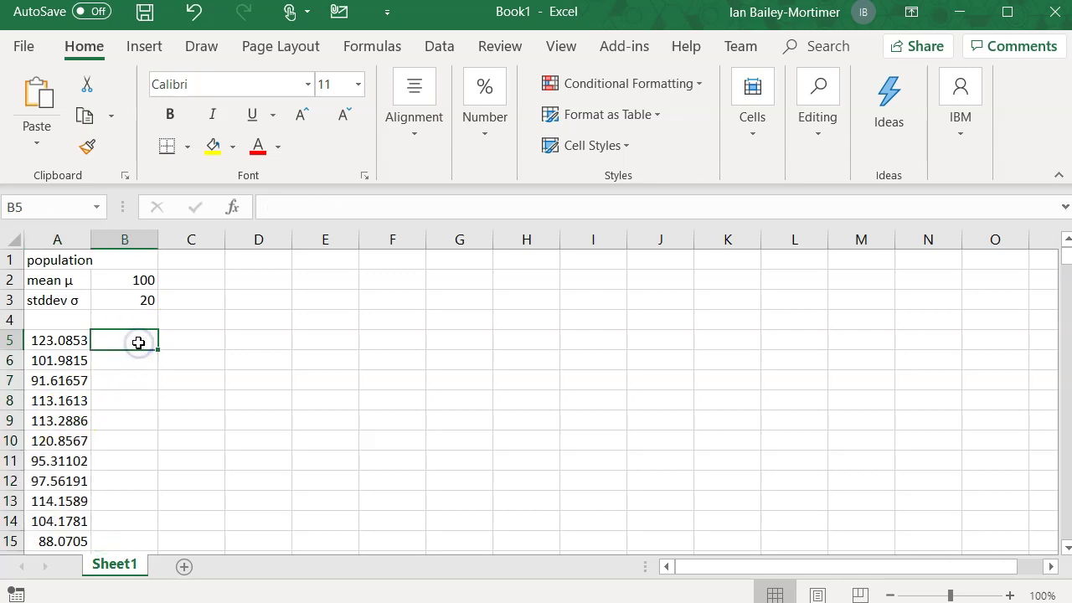
pyautogui.write('mean')
pyautogui.press('Return')
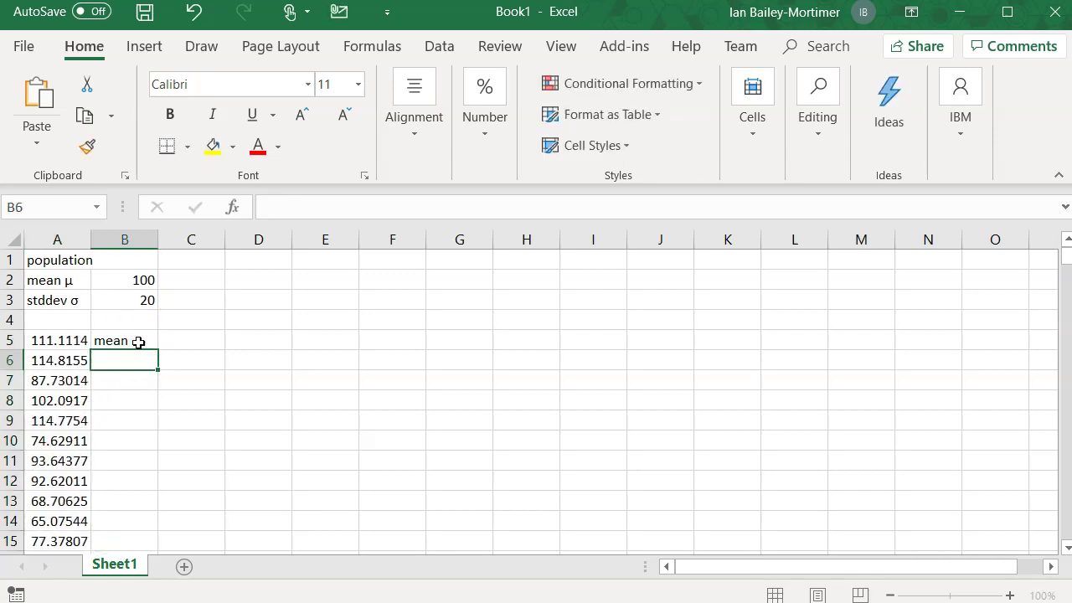
pyautogui.write('stddev')
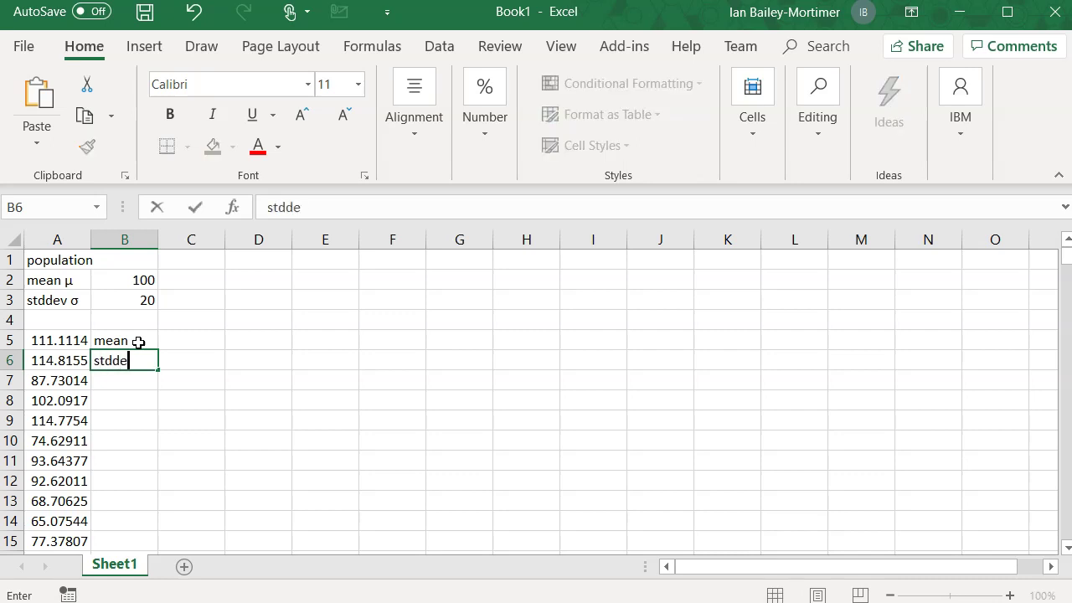
pyautogui.press('Return')
# Step: Enter =AVERAGE(population) in C5 and recalculate twice with F9
pyautogui.click(138, 342)
pyautogui.press('Right')
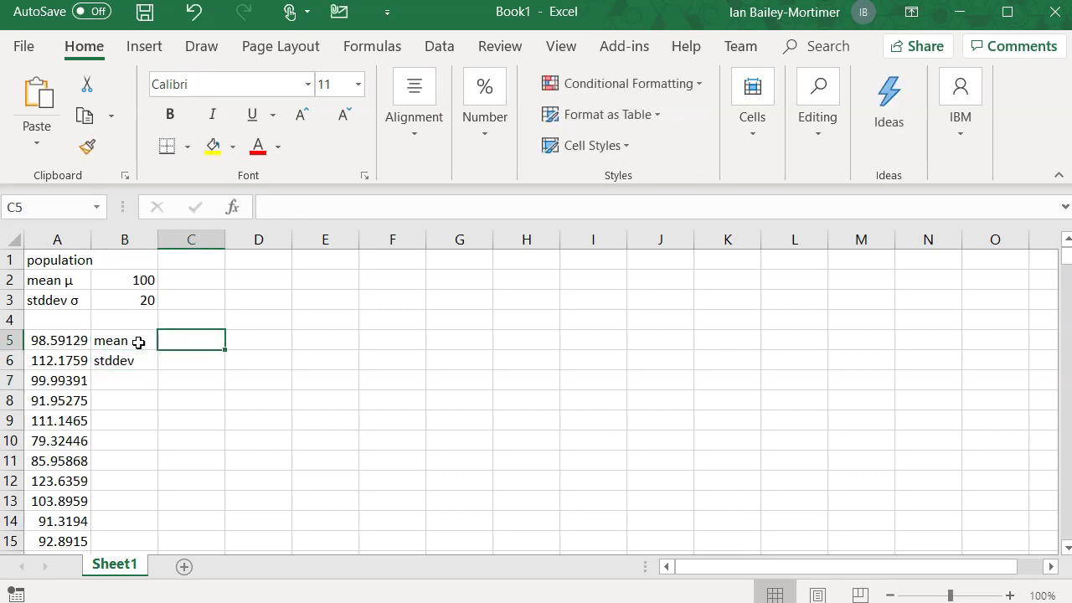
pyautogui.write('=')
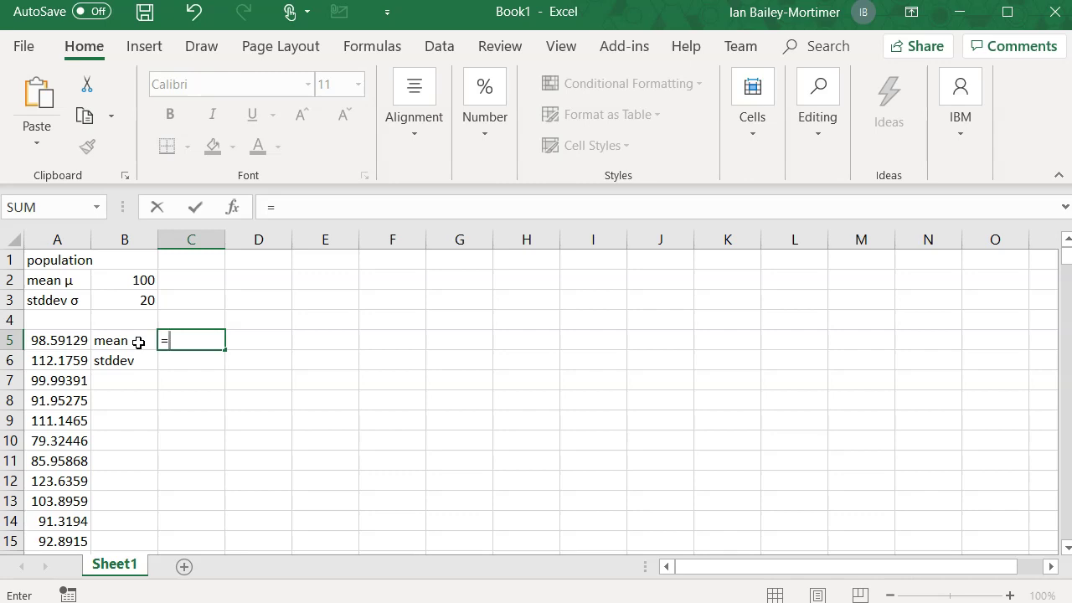
pyautogui.write('aver')
pyautogui.press('Tab')
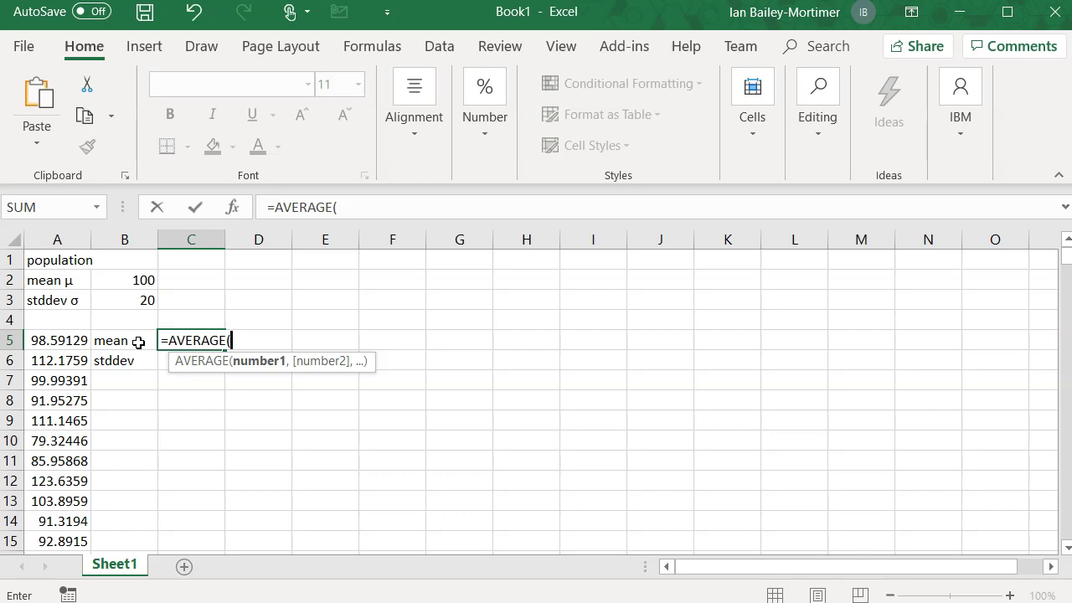
pyautogui.write('pop')
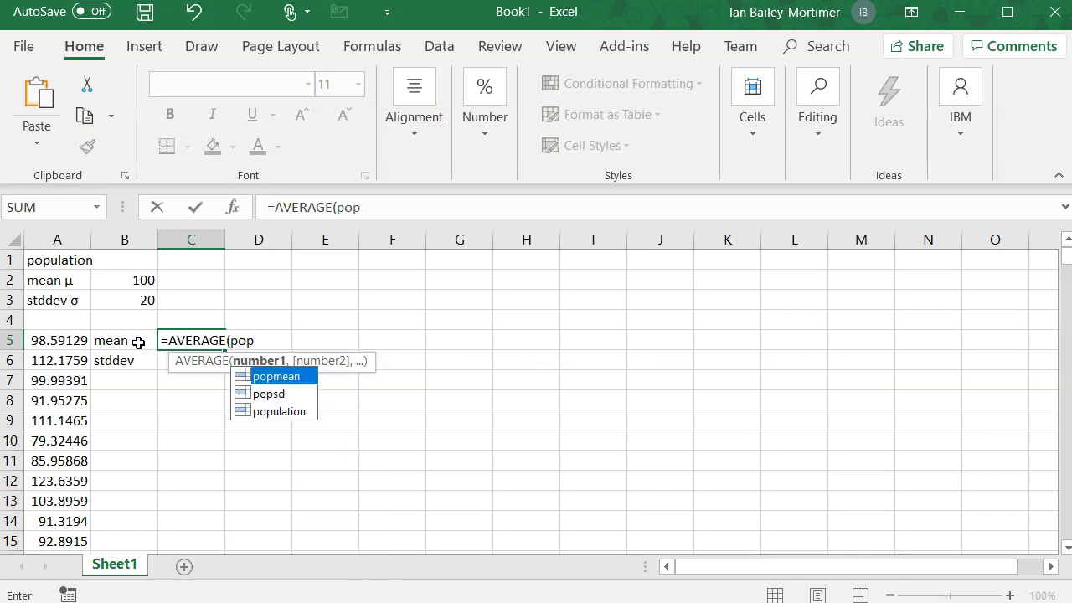
pyautogui.write('u')
pyautogui.press('Tab')
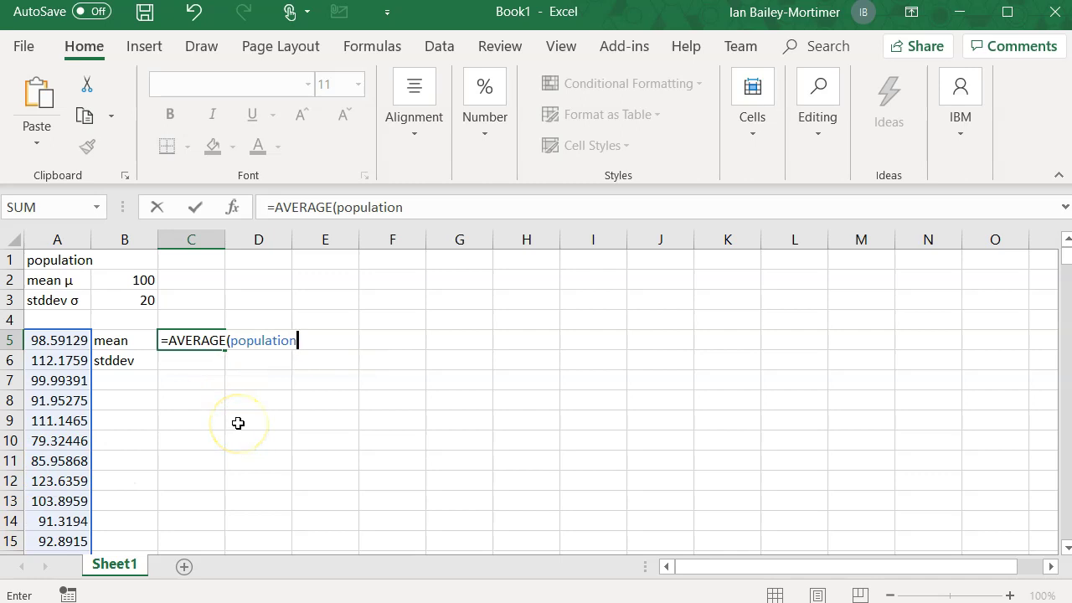
pyautogui.press('Return')
pyautogui.click(210, 340)
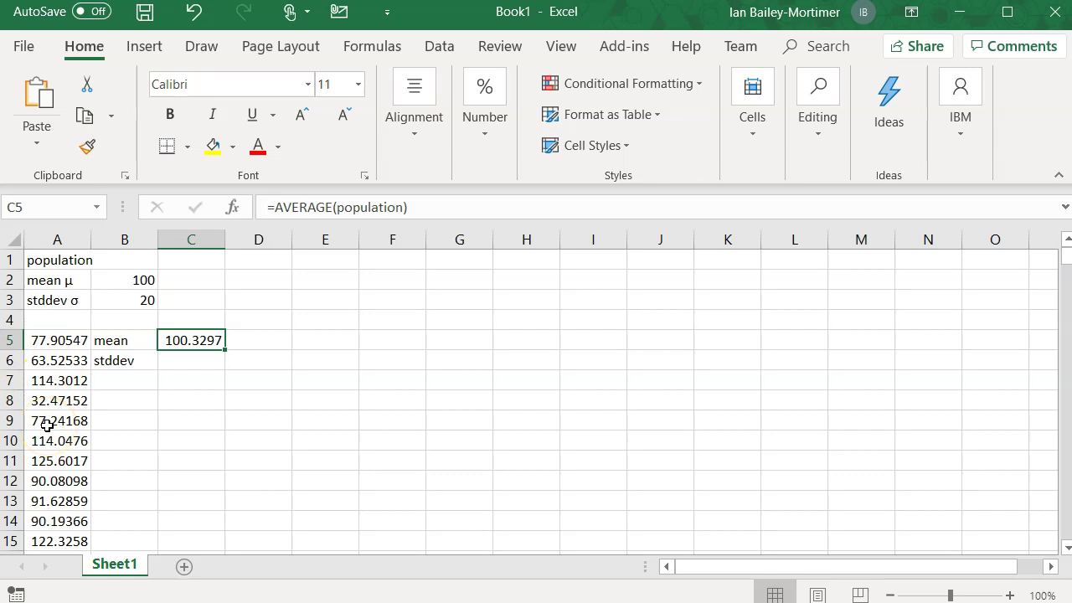
pyautogui.press('F9')
pyautogui.press('F9')
pyautogui.press('F9')
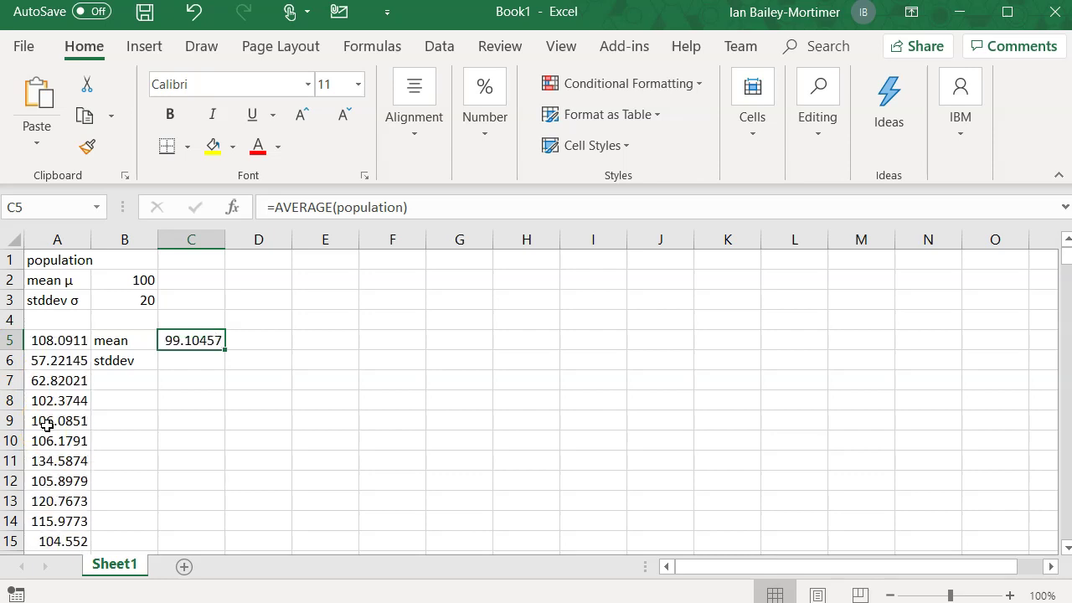
pyautogui.press('F9')
pyautogui.press('F9')
pyautogui.press('F9')
pyautogui.press('F9')
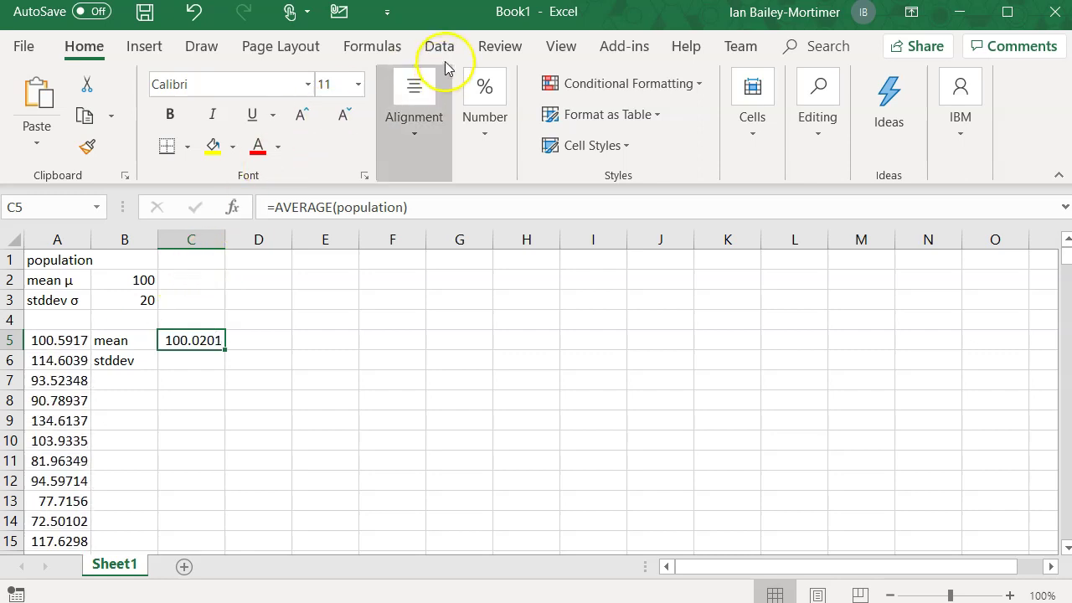
# Step: Run Calculate Now from the Formulas tab nine times, watching C5's mean stay near 100
pyautogui.click(381, 46)
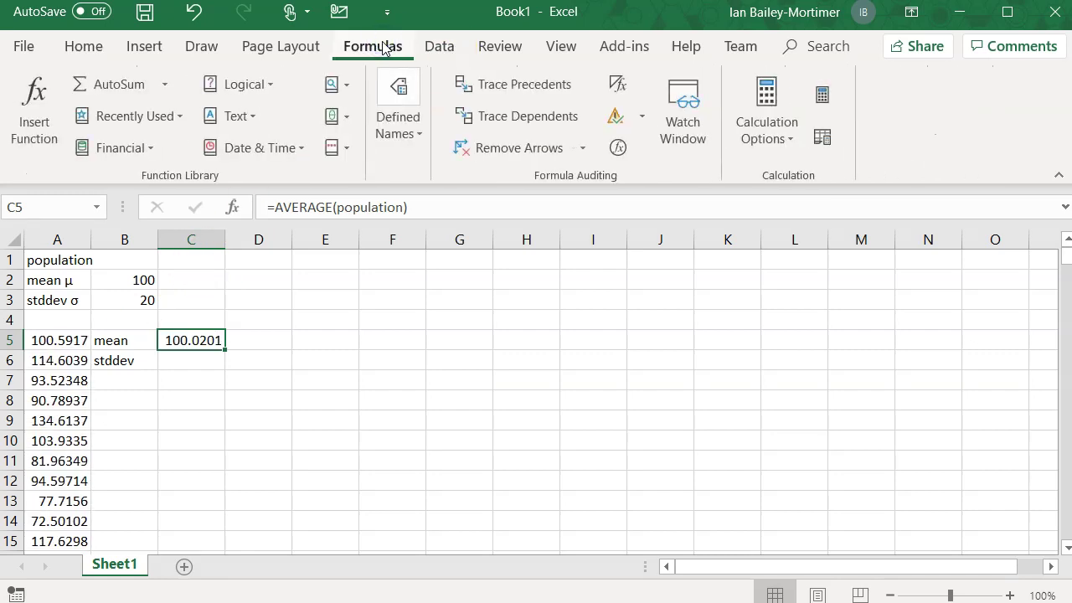
pyautogui.click(821, 98)
pyautogui.click(821, 98)
pyautogui.click(821, 98)
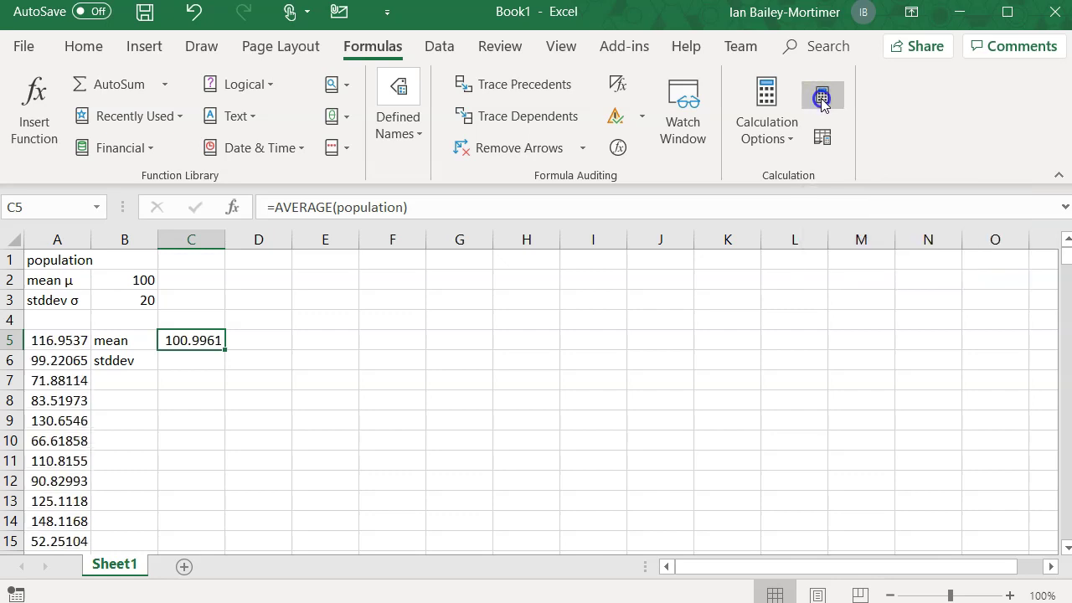
pyautogui.click(821, 98)
pyautogui.click(821, 98)
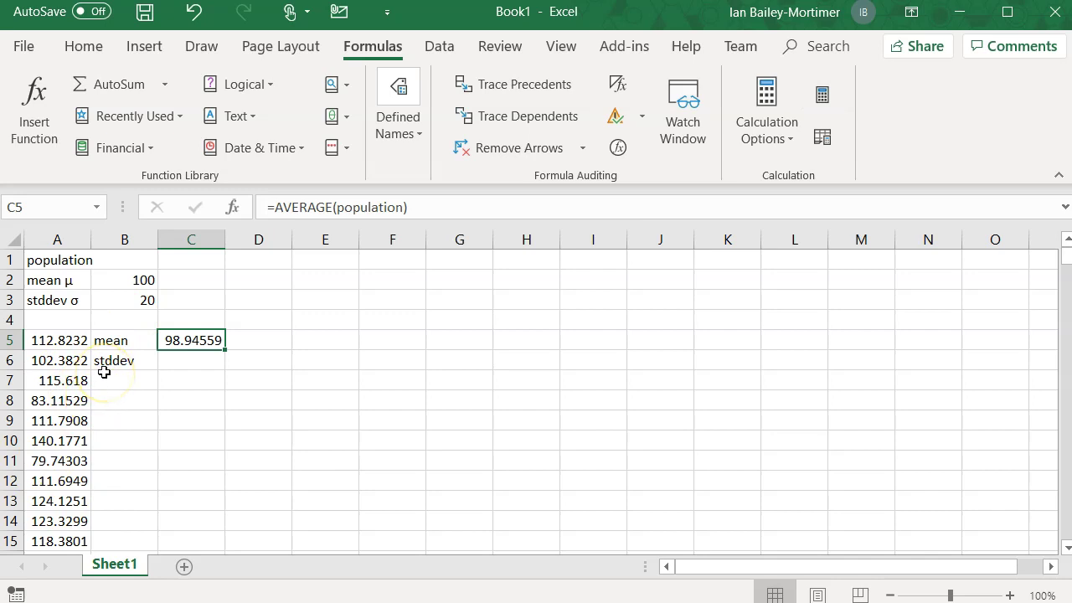
pyautogui.click(822, 96)
pyautogui.click(823, 97)
pyautogui.click(823, 98)
pyautogui.click(823, 97)
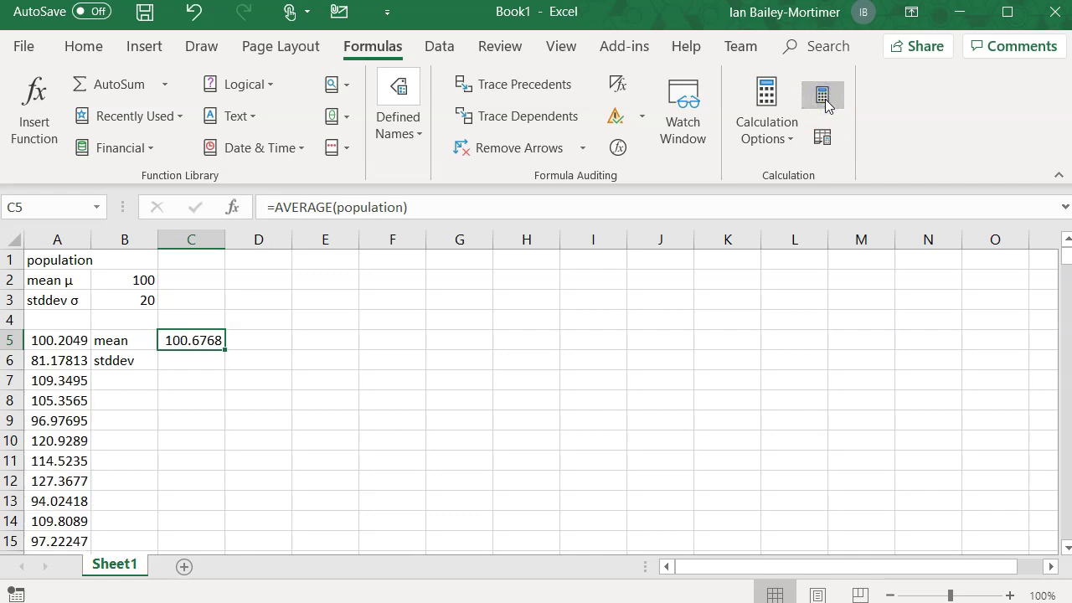
# Step: Enter =STDEV.P(population) in C6, then press F9 twice to see it stay near 20
pyautogui.click(209, 366)
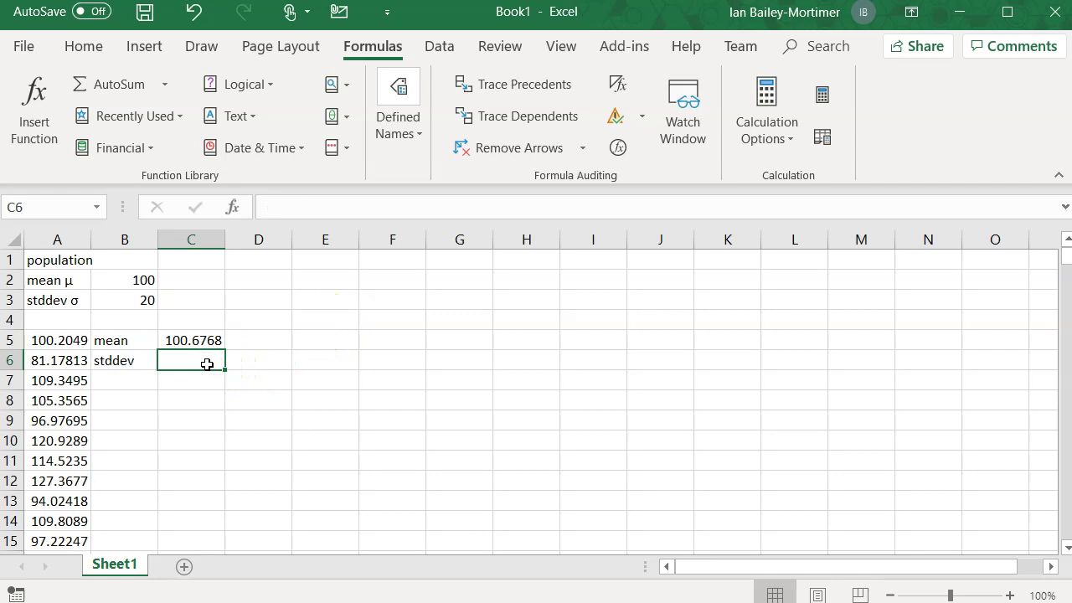
pyautogui.write('=std')
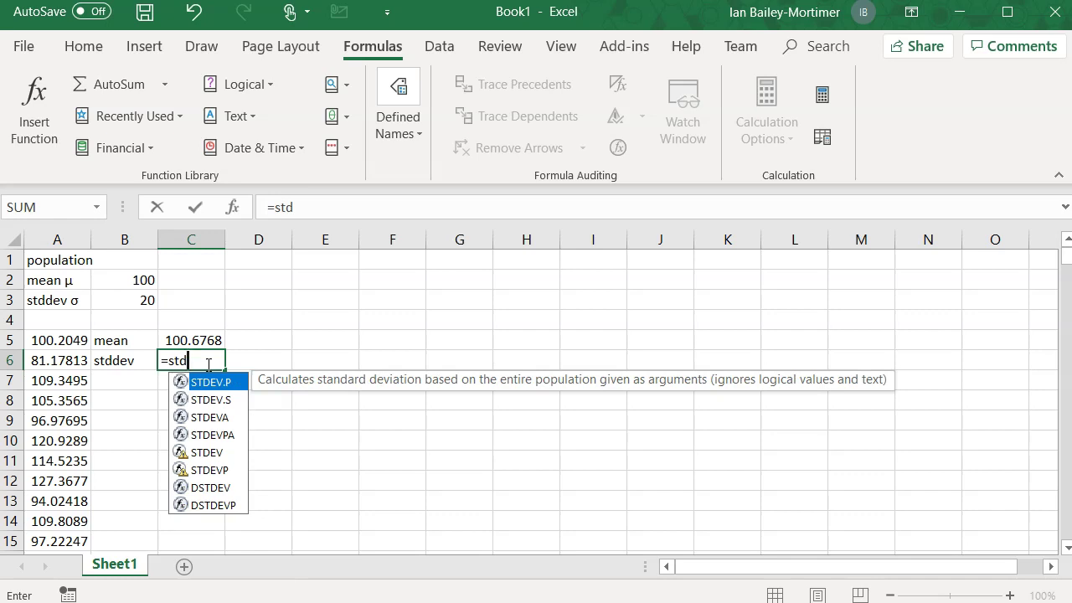
pyautogui.doubleClick(211, 382)
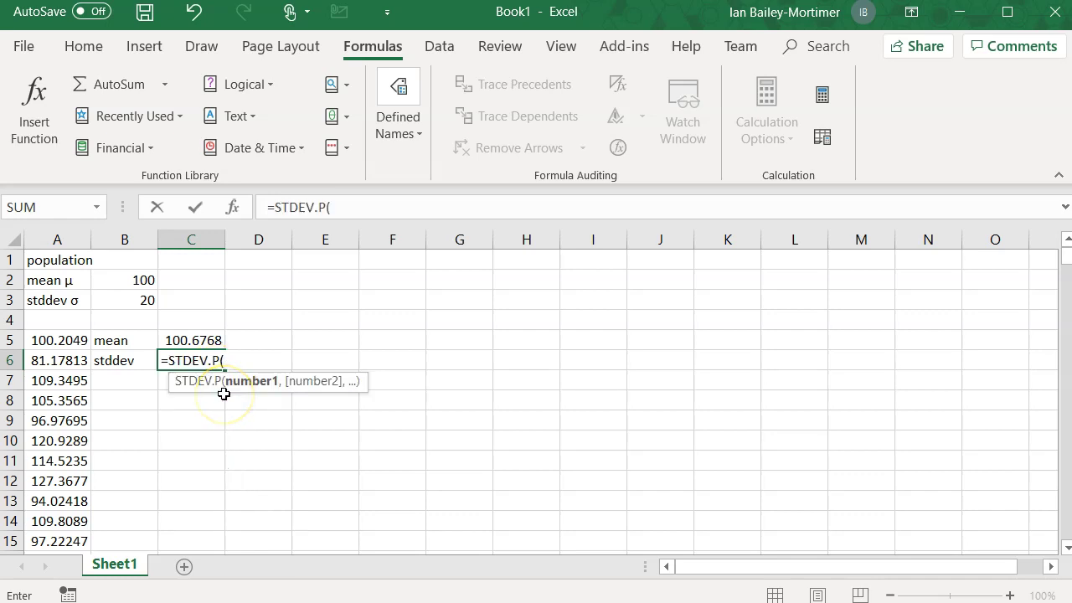
pyautogui.write('pop')
pyautogui.press('Down')
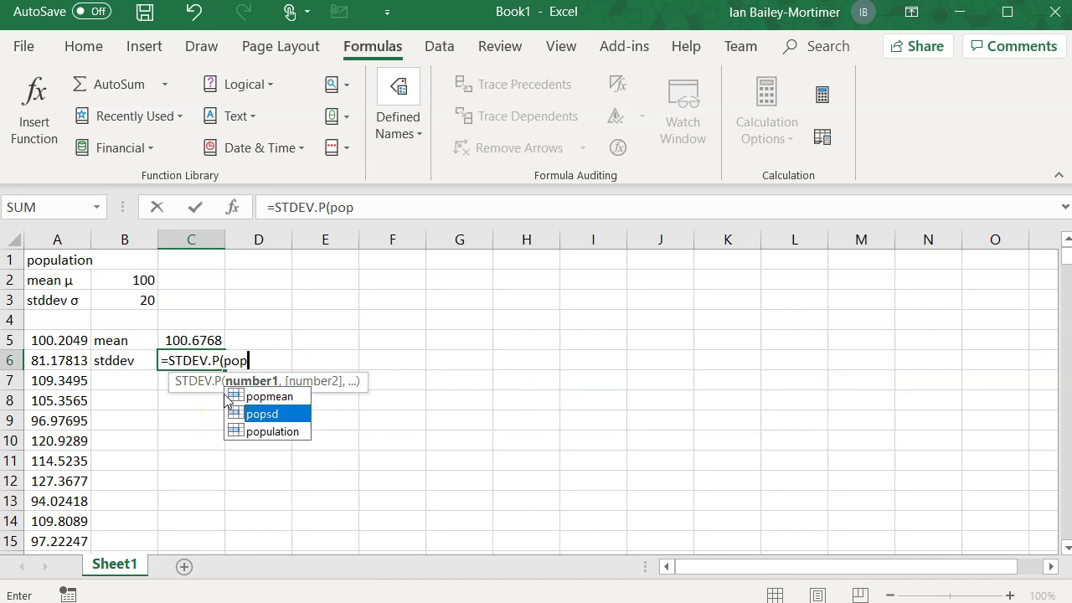
pyautogui.press('Down')
pyautogui.press('Tab')
pyautogui.write(')')
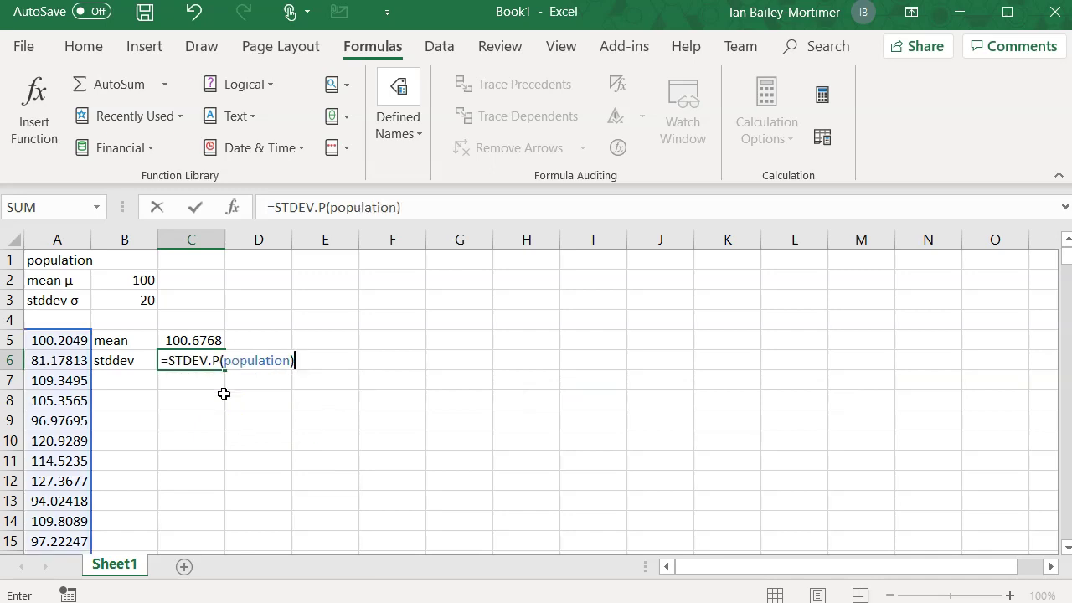
pyautogui.press('Return')
pyautogui.press('Up')
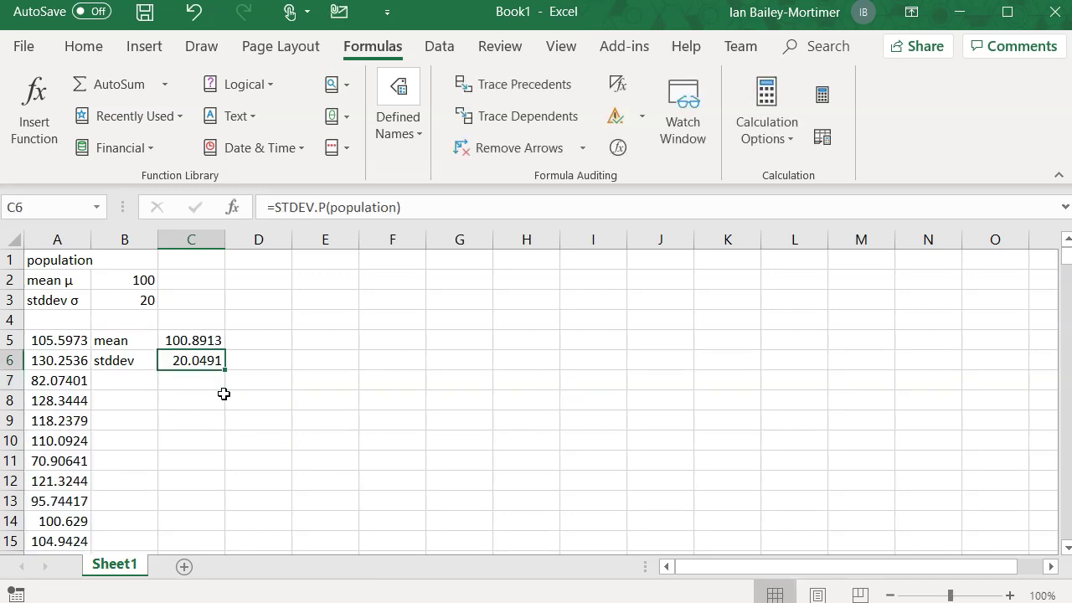
pyautogui.press('F9')
pyautogui.press('F9')
pyautogui.press('F9')
pyautogui.press('F9')
pyautogui.press('F9')
pyautogui.press('F9')
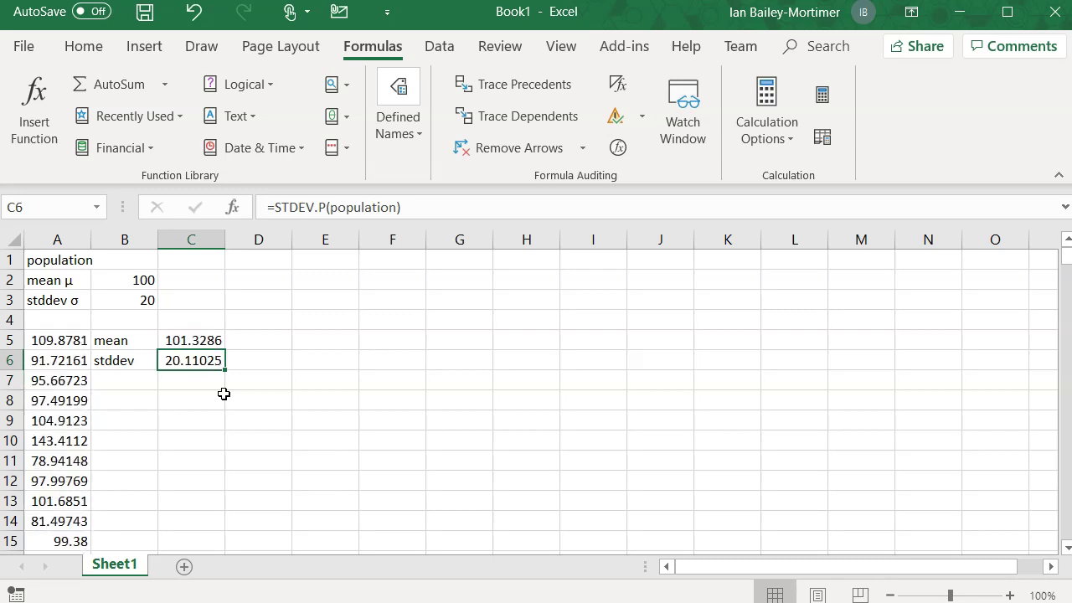
pyautogui.press('F9')
pyautogui.press('F9')
pyautogui.press('F9')
pyautogui.press('F9')
pyautogui.press('F9')
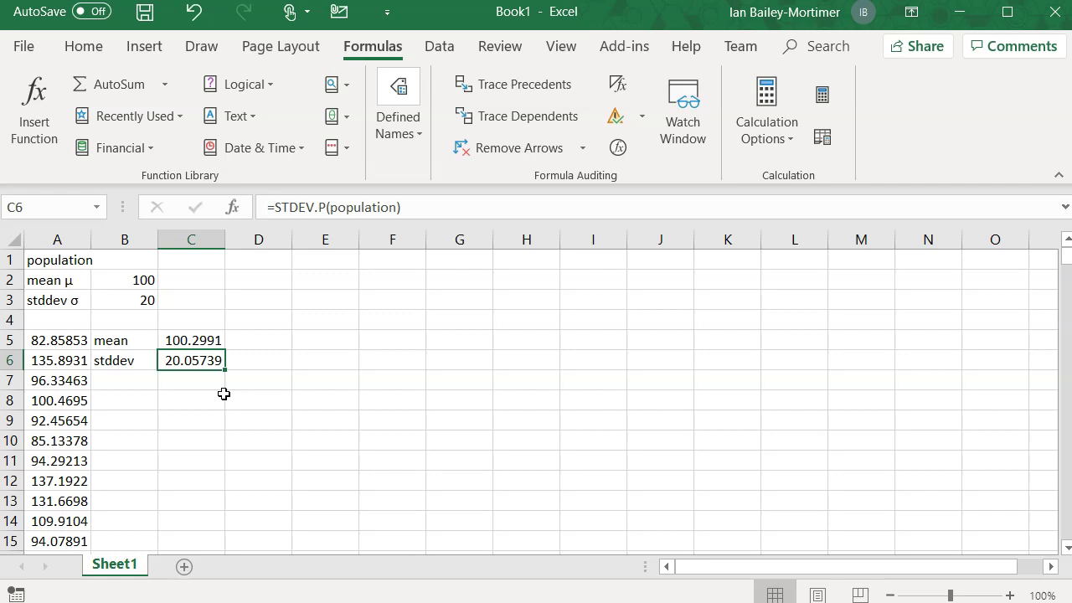
# Step: Type the heading 'sample' in E1
pyautogui.press('Right')
pyautogui.press('Right')
pyautogui.press('Up')
pyautogui.press('Up')
pyautogui.press('Up')
pyautogui.press('Up')
pyautogui.press('Up')
pyautogui.write('sa')
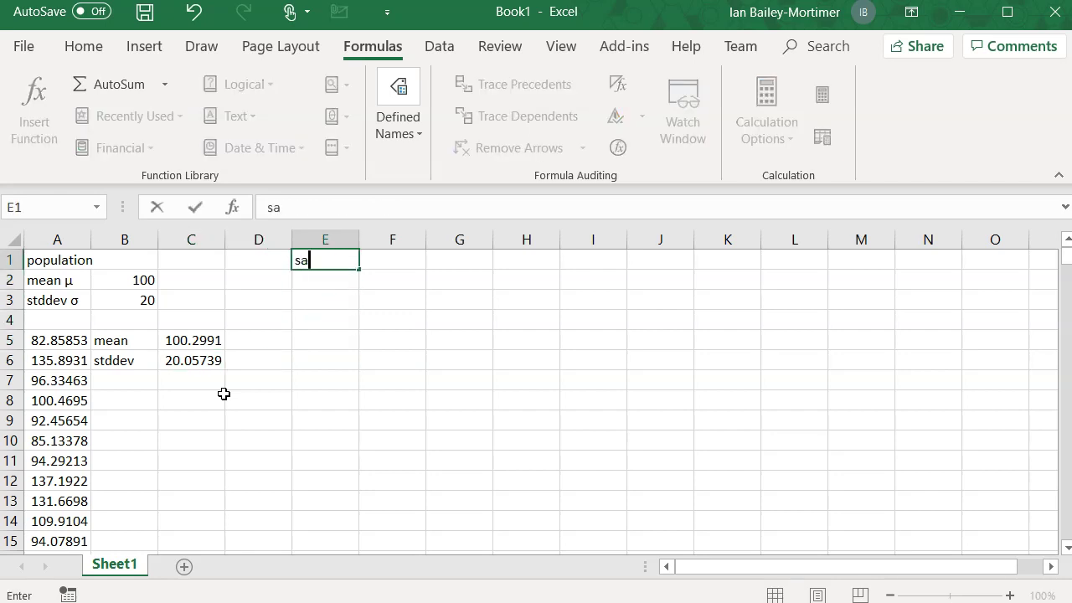
pyautogui.write('mple')
pyautogui.press('Return')
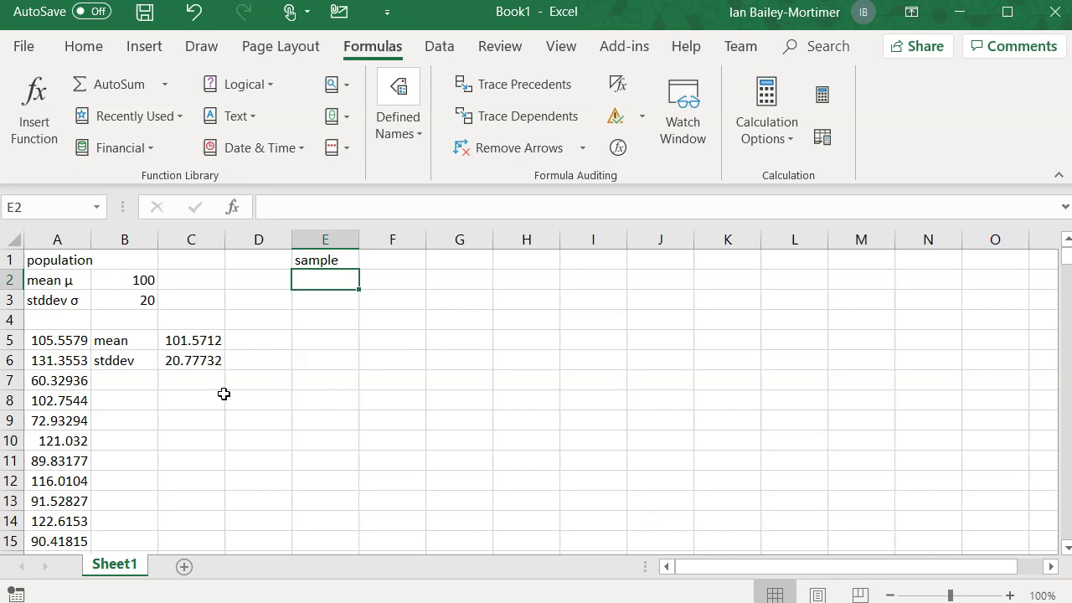
# Step: Label E4 'position:' and F4 'value:', then start a =rand formula in E5
pyautogui.press('Left')
pyautogui.press('Left')
pyautogui.press('Left')
pyautogui.press('Left')
pyautogui.press('Down')
pyautogui.press('Down')
pyautogui.press('Down')
pyautogui.press('Down')
pyautogui.press('Down')
pyautogui.press('Down')
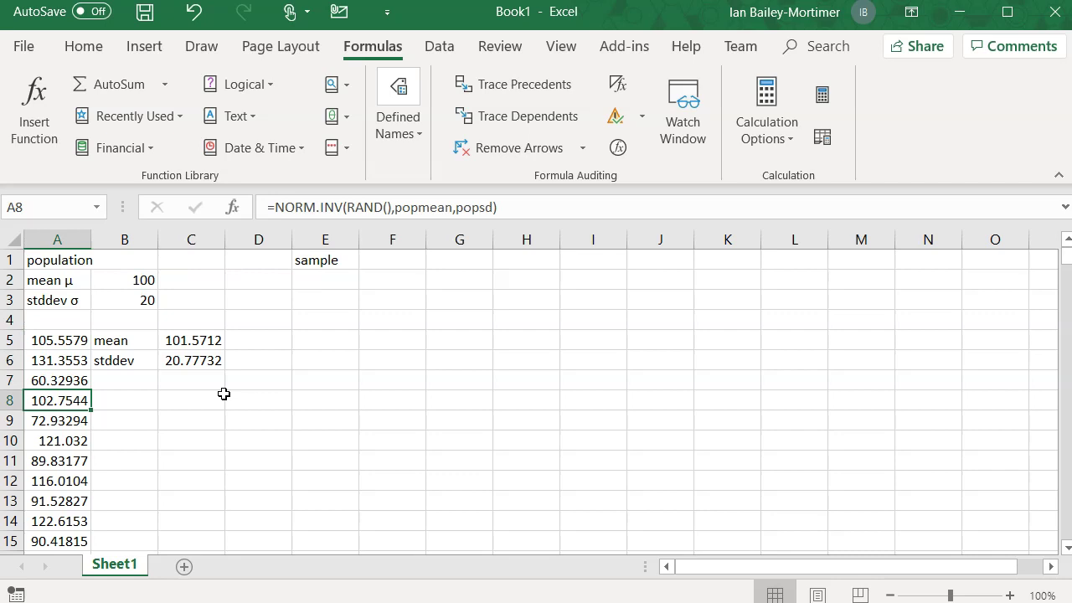
pyautogui.press('Up')
pyautogui.press('Up')
pyautogui.press('Up')
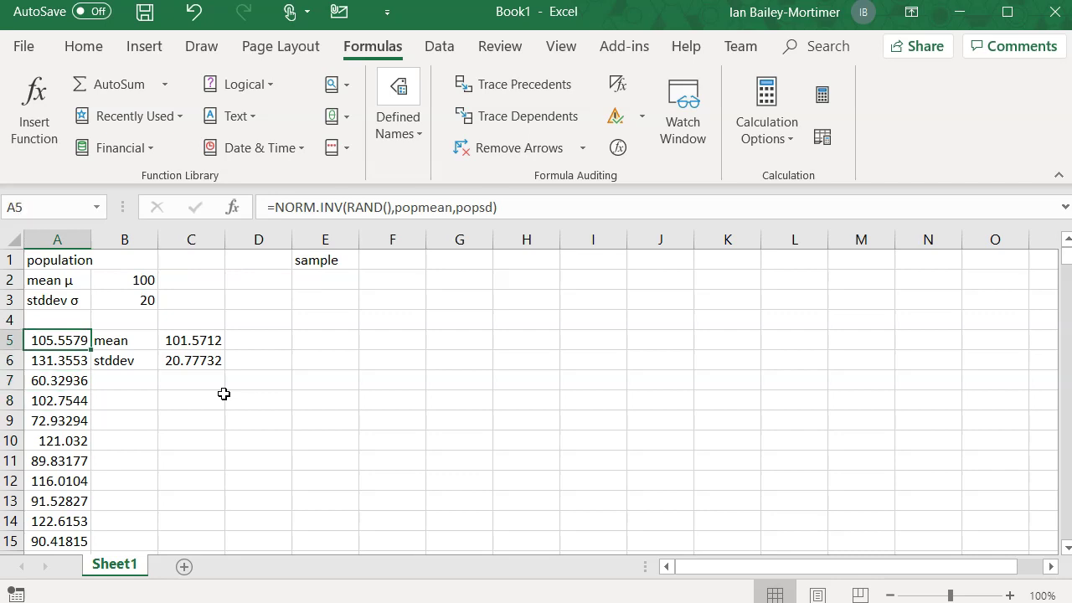
pyautogui.press('Right')
pyautogui.press('Right')
pyautogui.press('Right')
pyautogui.press('Right')
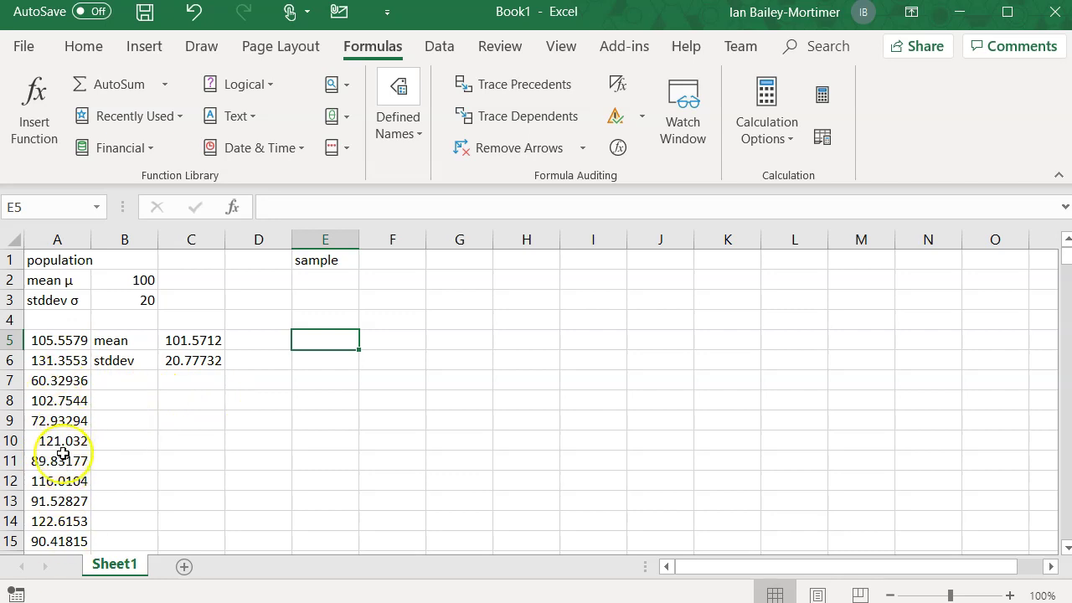
pyautogui.press('Up')
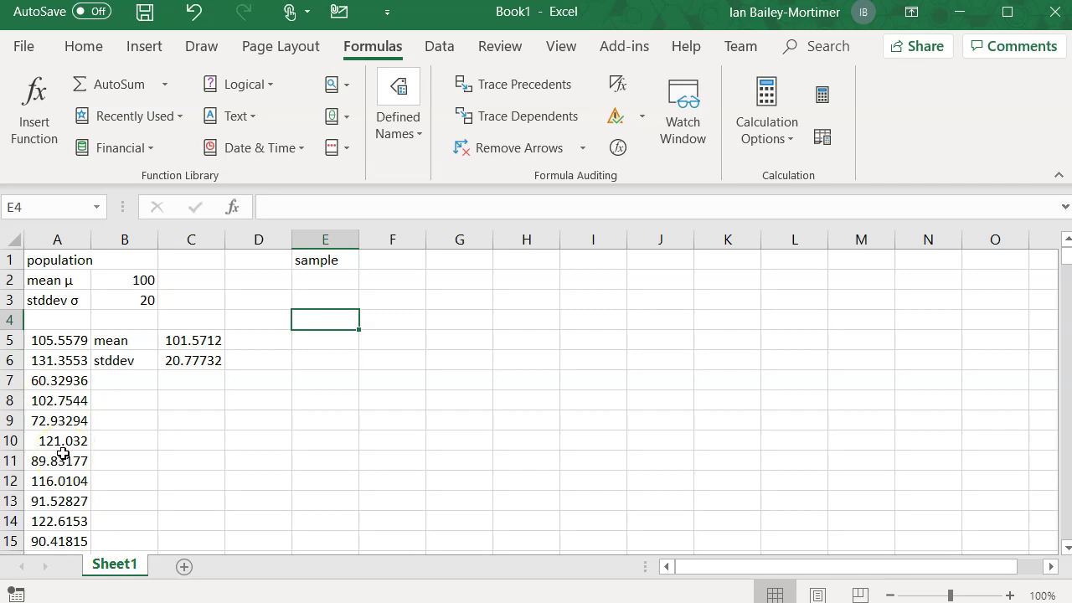
pyautogui.write('position:')
pyautogui.press('Tab')
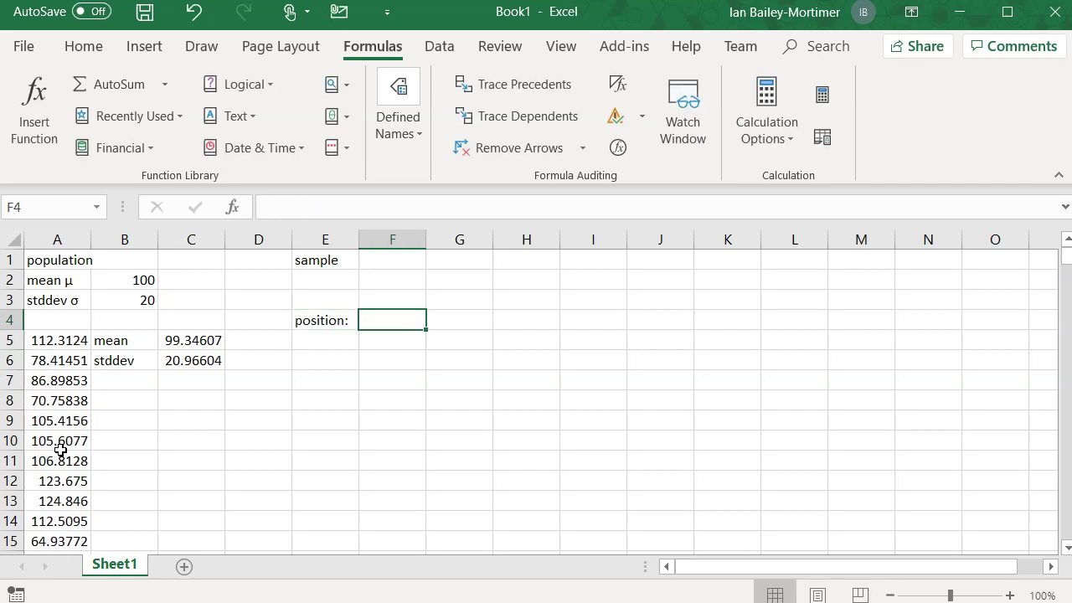
pyautogui.write('value:')
pyautogui.press('Return')
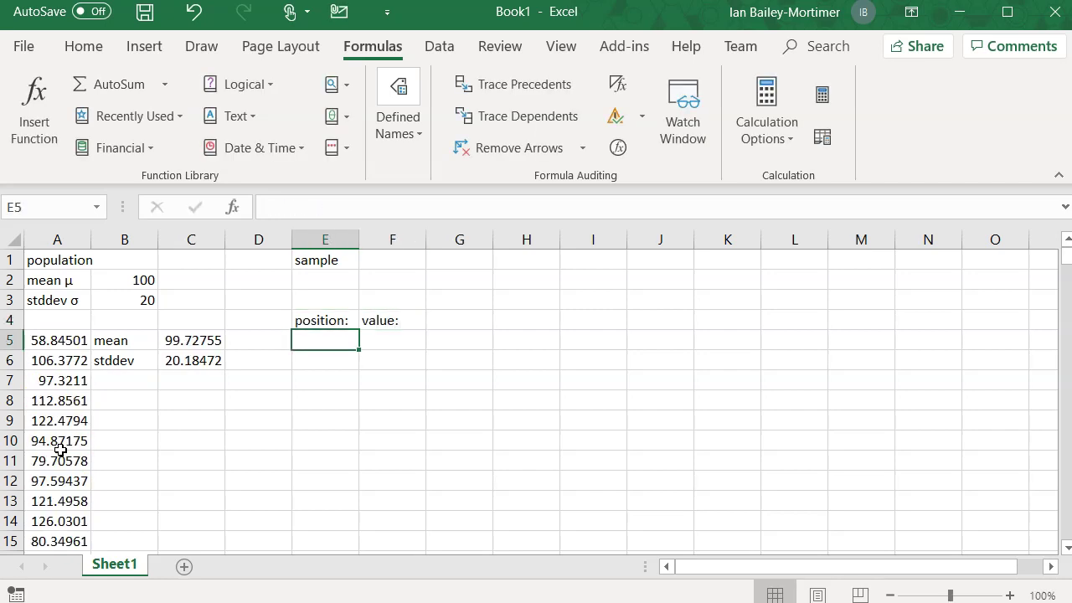
pyautogui.write('=')
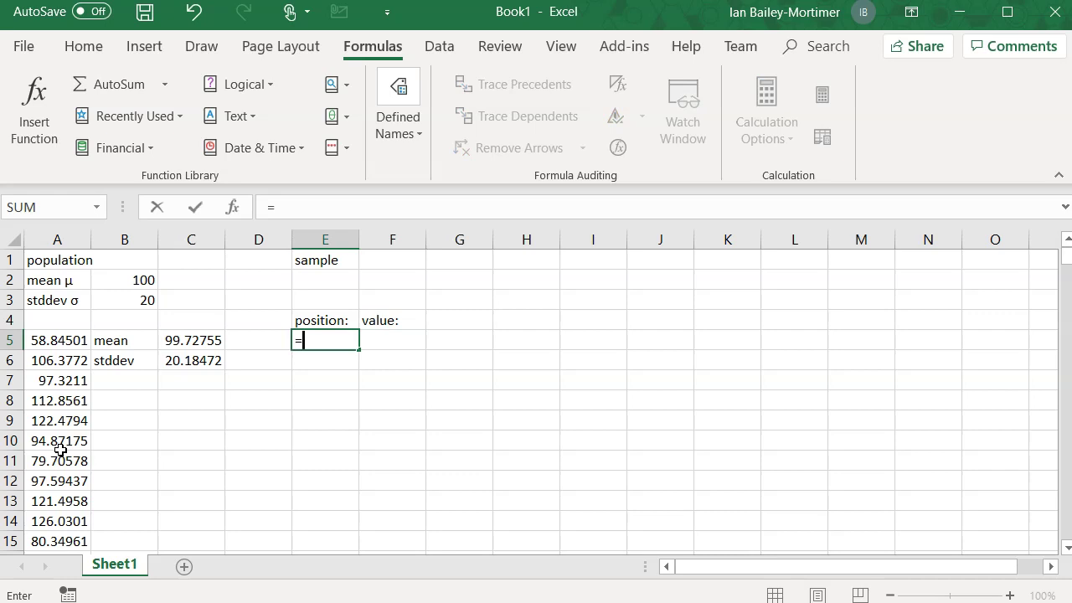
pyautogui.write('rand')
pyautogui.press('Down')
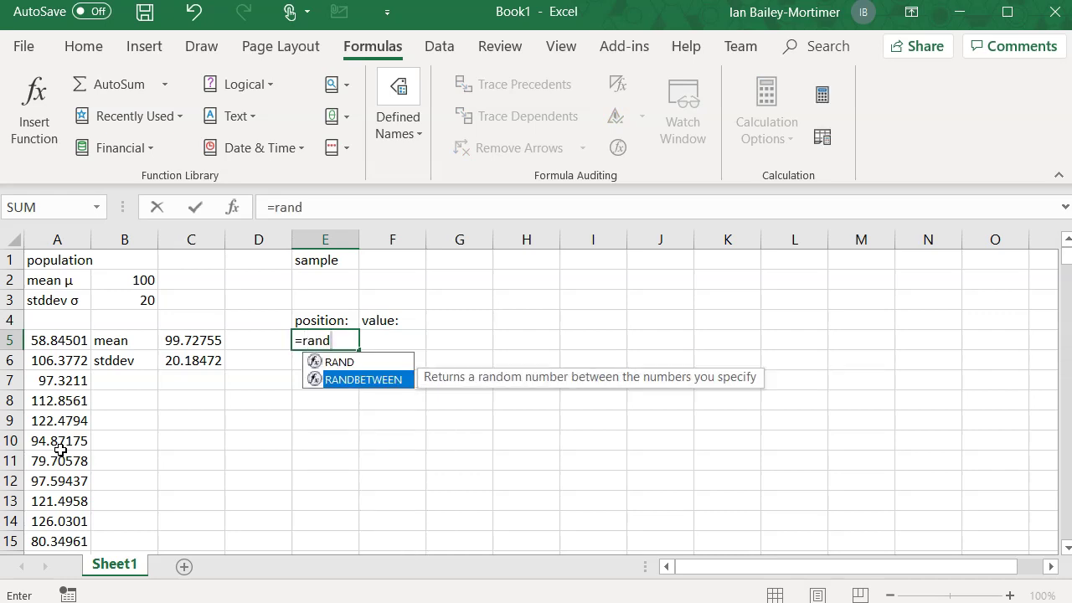
# Step: Complete E5 as =RANDBETWEEN(1,COUNT(population)) and return to E5 to check it
pyautogui.press('Tab')
pyautogui.write('1,')
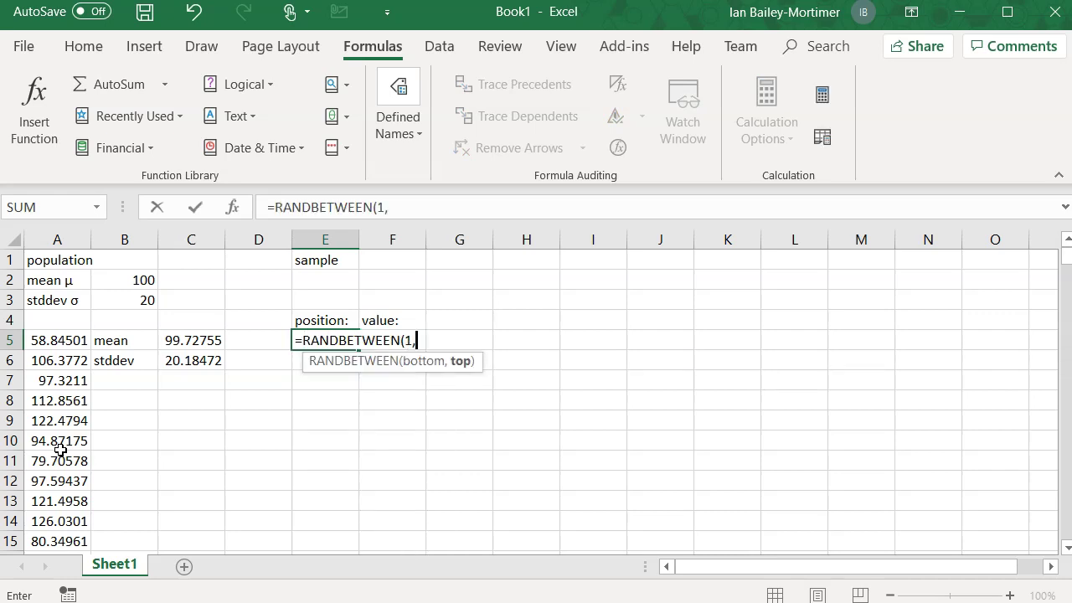
pyautogui.write('count')
pyautogui.press('Tab')
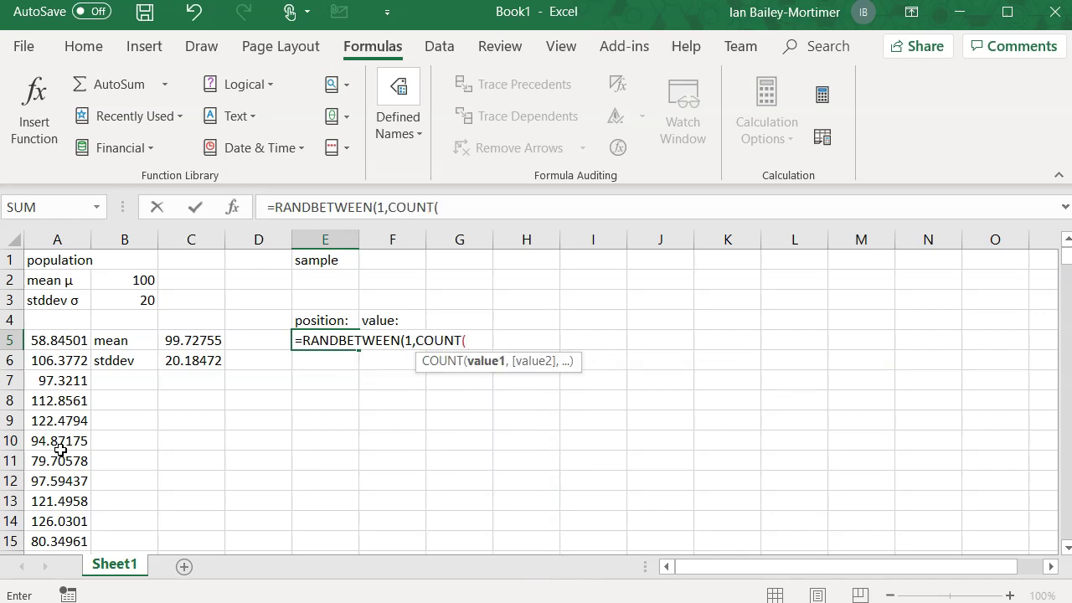
pyautogui.write('popu')
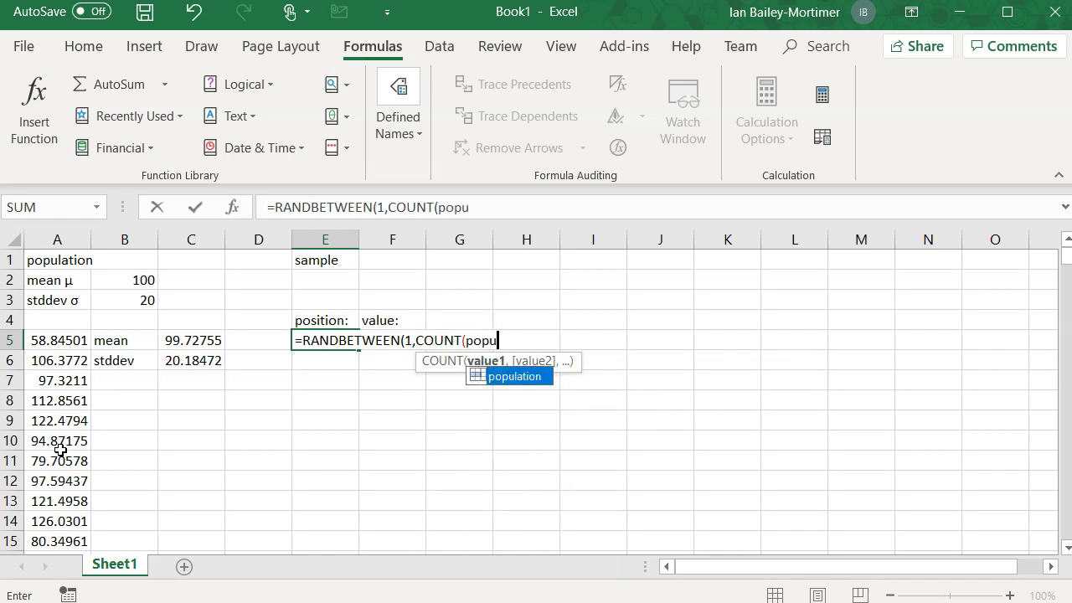
pyautogui.press('Tab')
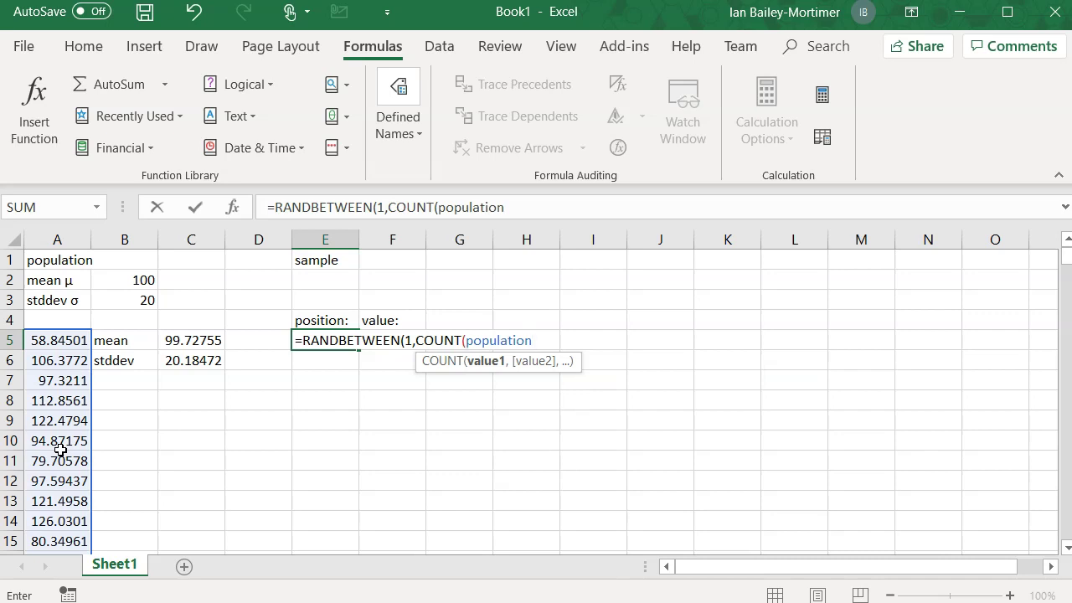
pyautogui.write('))')
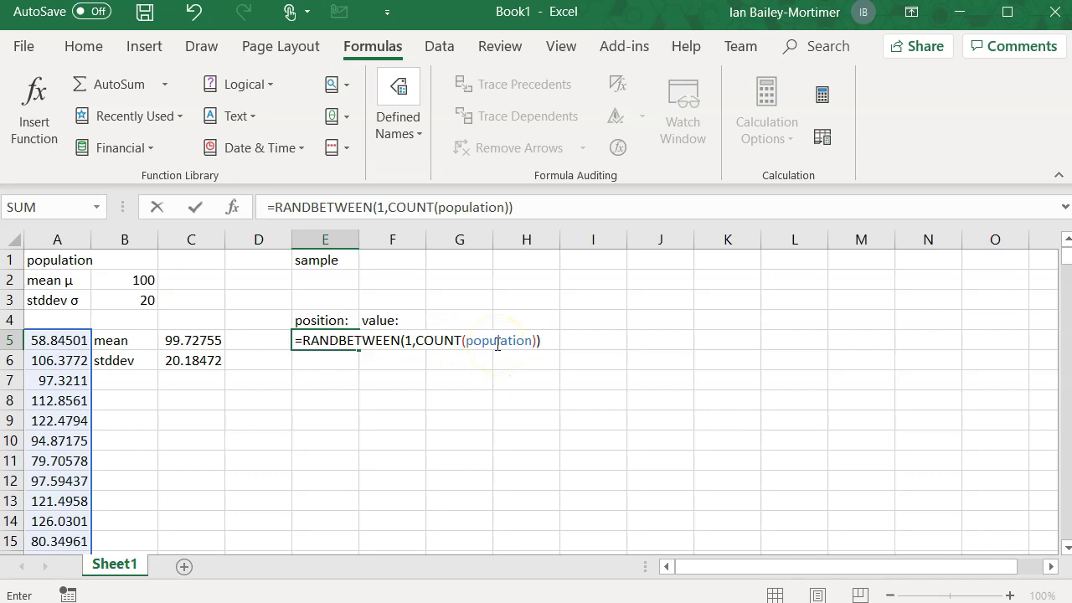
pyautogui.press('Return')
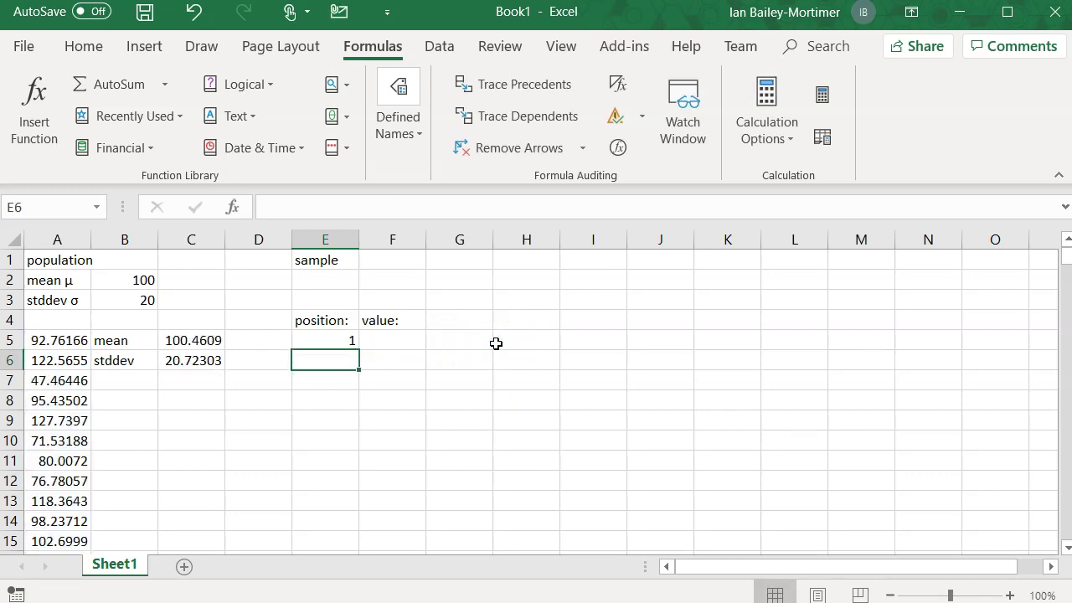
pyautogui.press('Up')
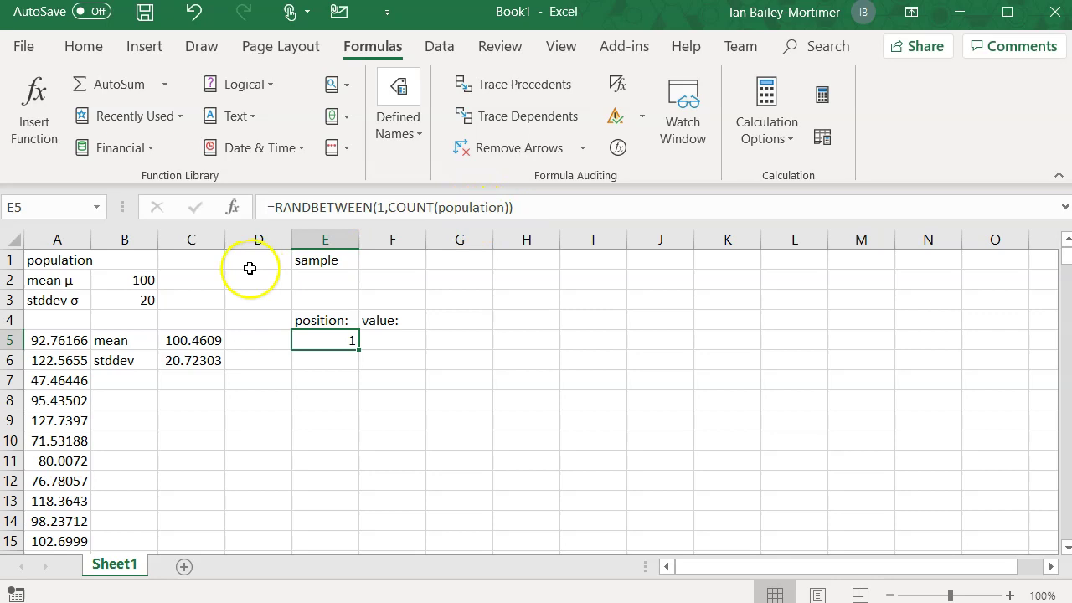
# Step: Label B7 'count' and enter =COUNT(population) in C7, returning 429
pyautogui.click(132, 381)
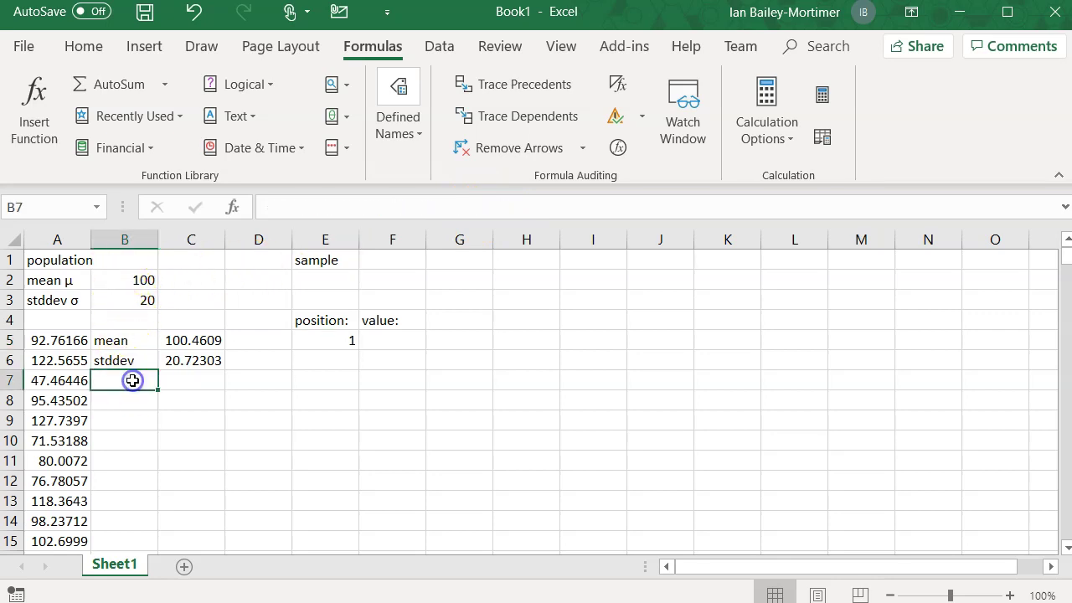
pyautogui.write('count')
pyautogui.press('Tab')
pyautogui.write('=co')
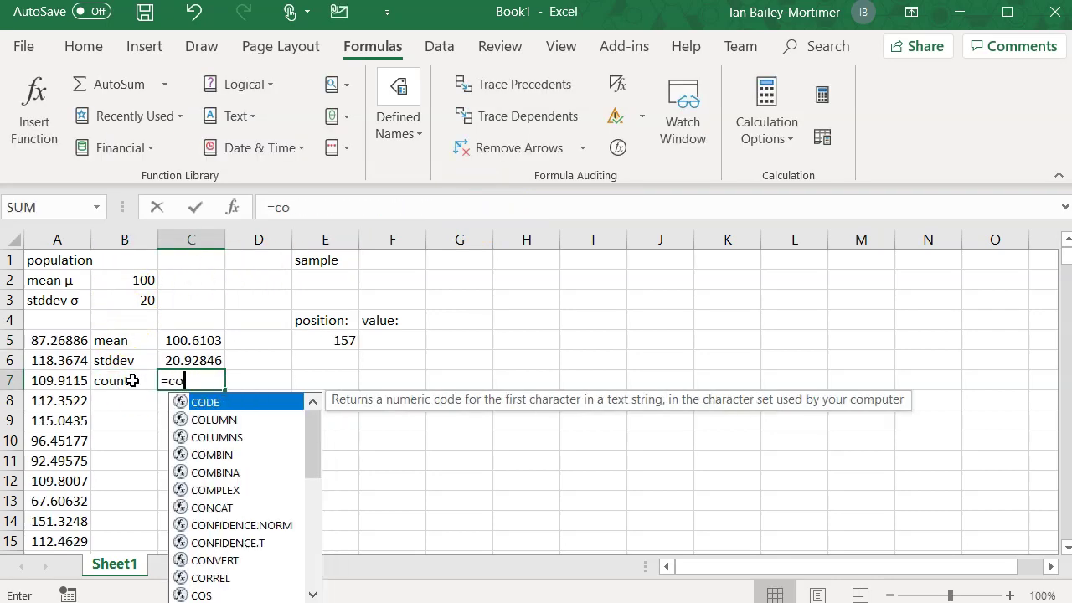
pyautogui.write('unt(popu')
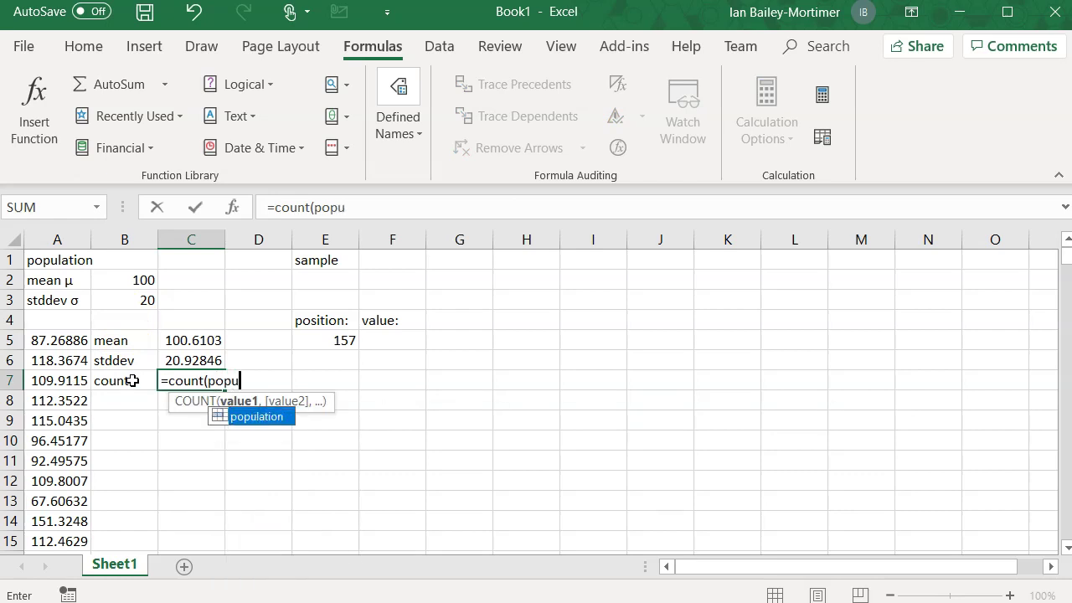
pyautogui.press('Tab')
pyautogui.write(')')
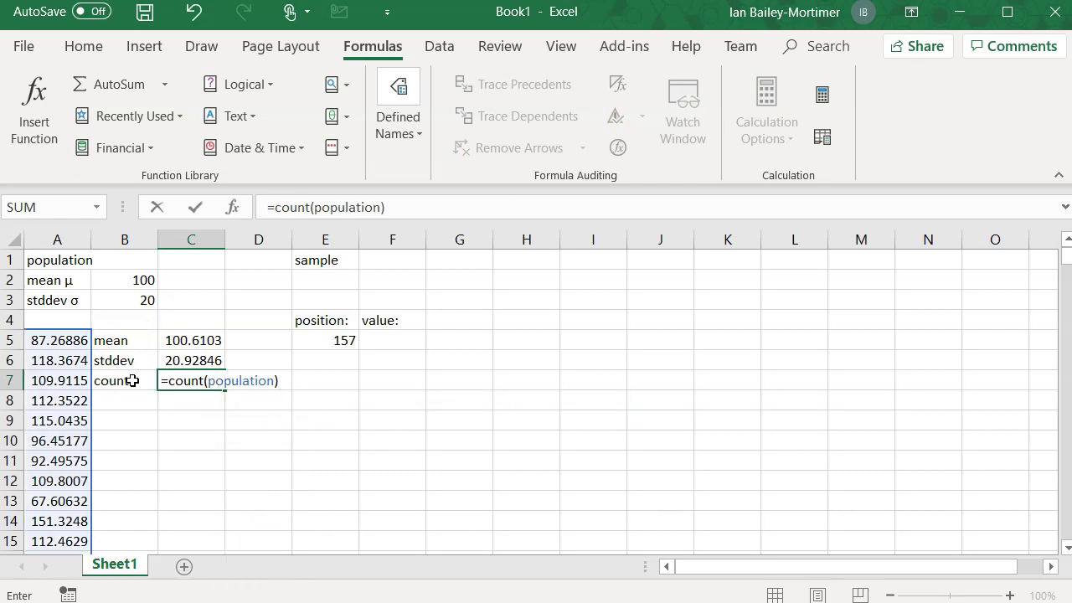
pyautogui.press('Return')
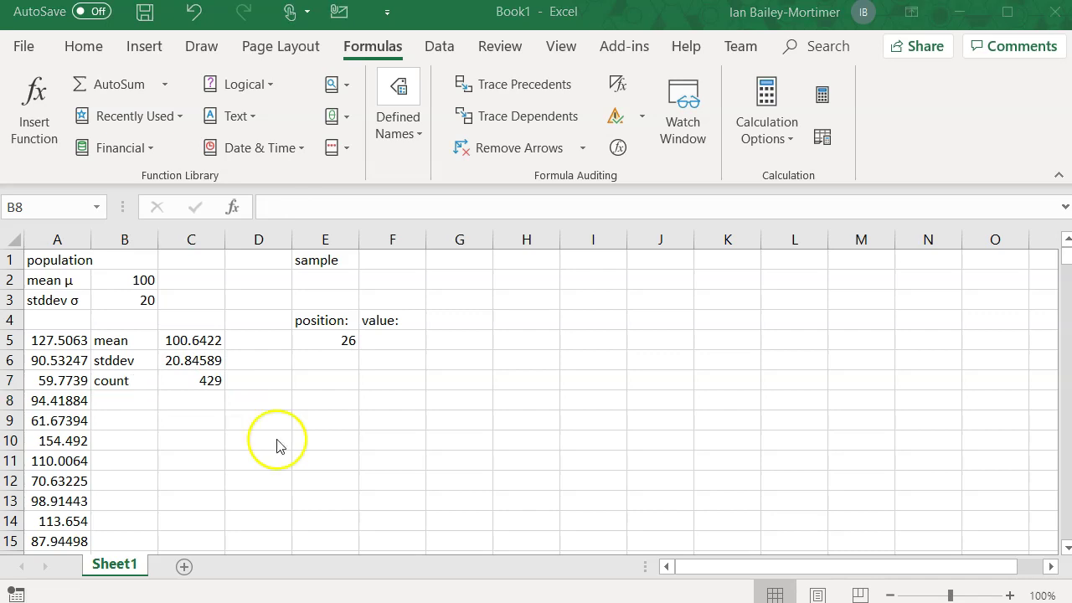
# Step: Name cell C7 popcount using the Name Box
pyautogui.click(203, 380)
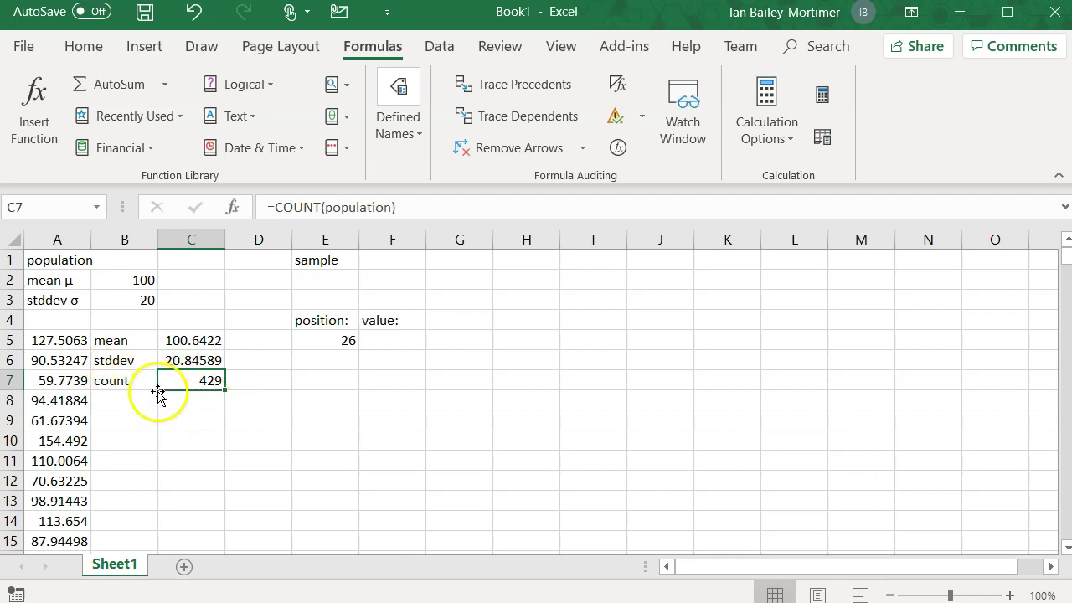
pyautogui.click(61, 198)
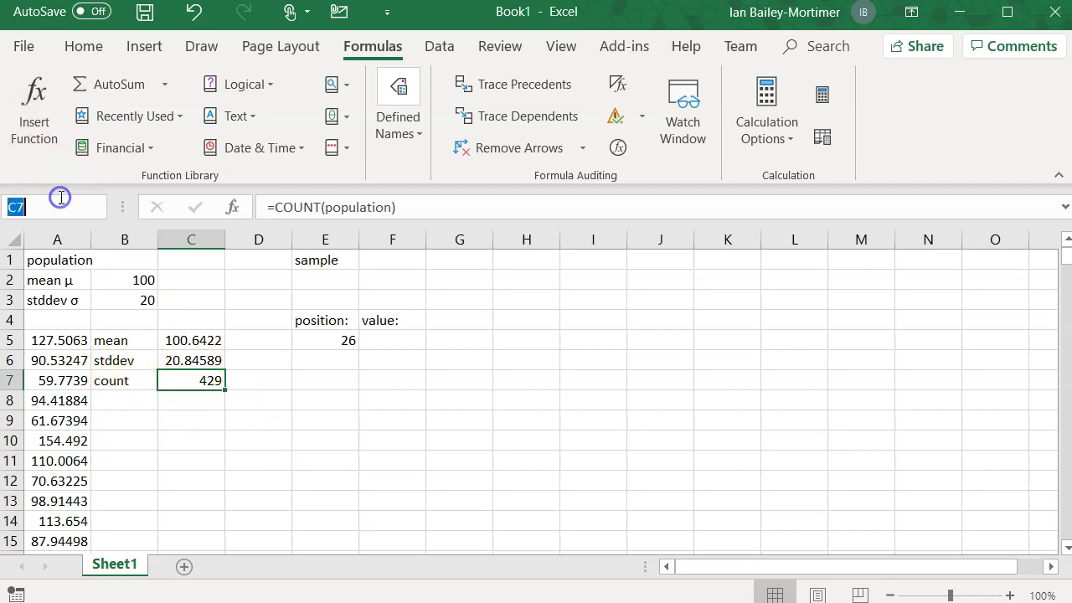
pyautogui.write('popcount')
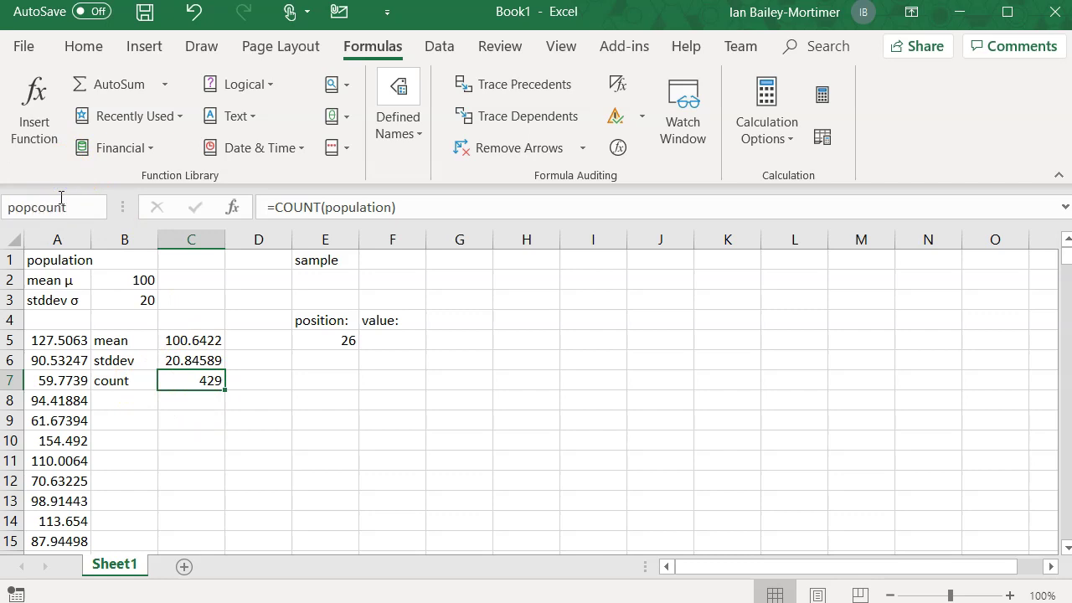
pyautogui.press('Return')
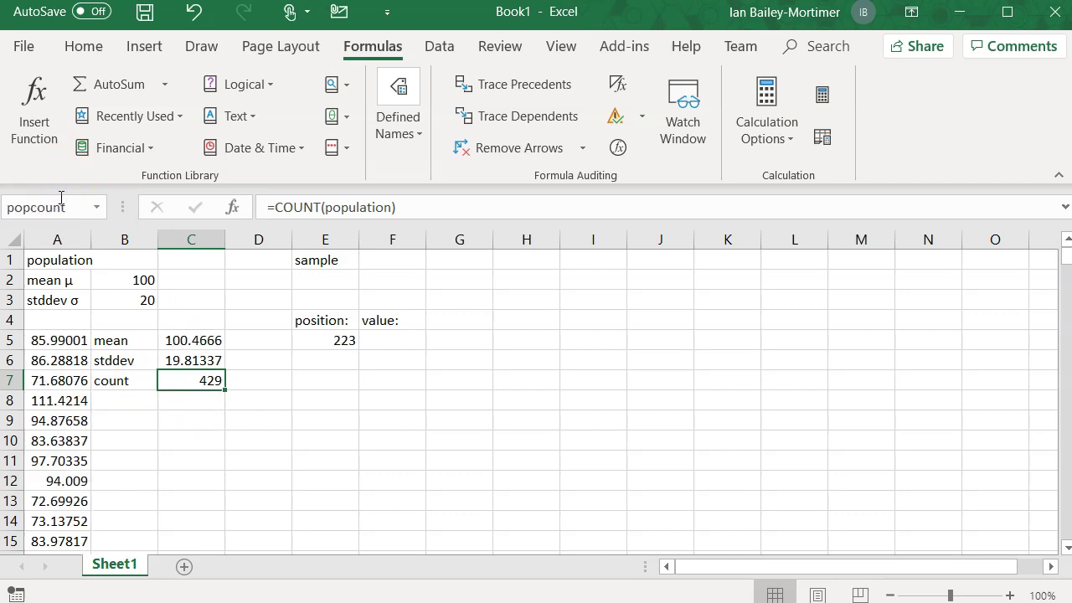
# Step: Change E5's formula to =RANDBETWEEN(1,popcount)
pyautogui.click(336, 340)
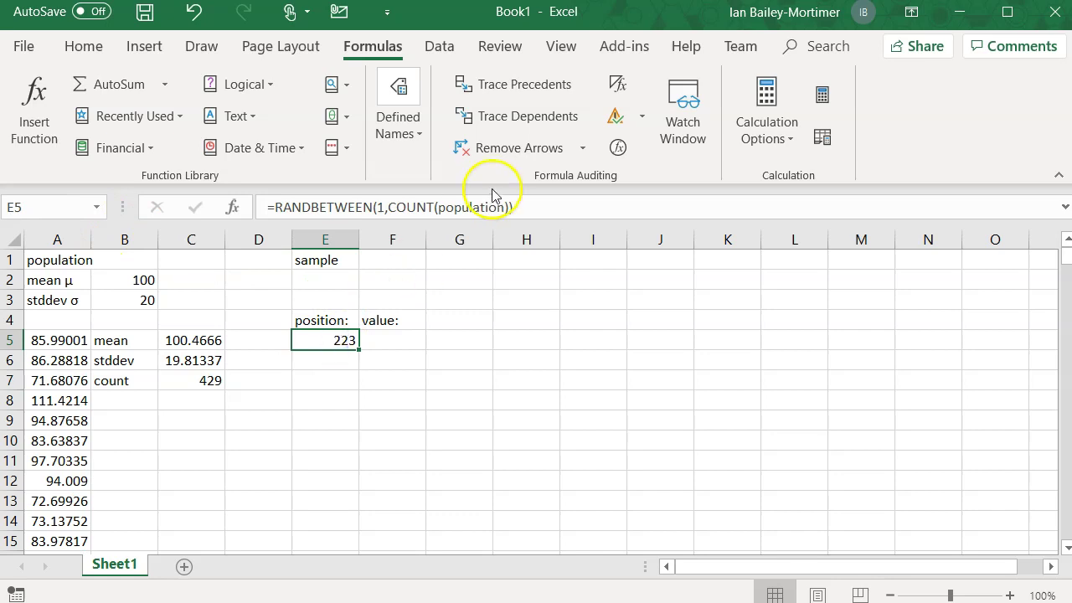
pyautogui.click(508, 208)
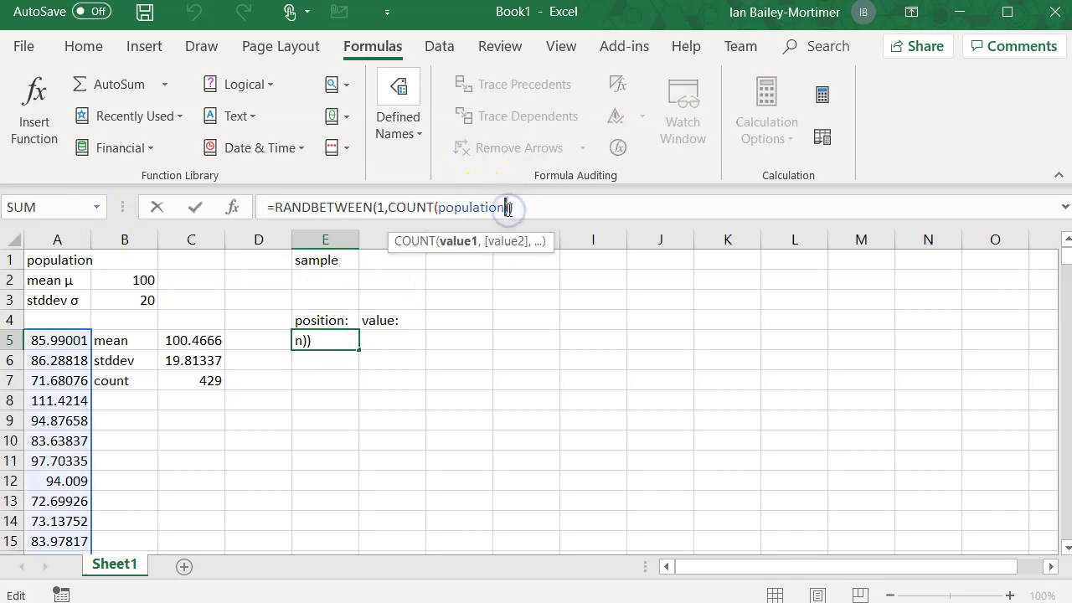
pyautogui.hotkey('ctrl', 'shift', 'Left')
pyautogui.hotkey('ctrl', 'shift', 'Left')
pyautogui.write('pop')
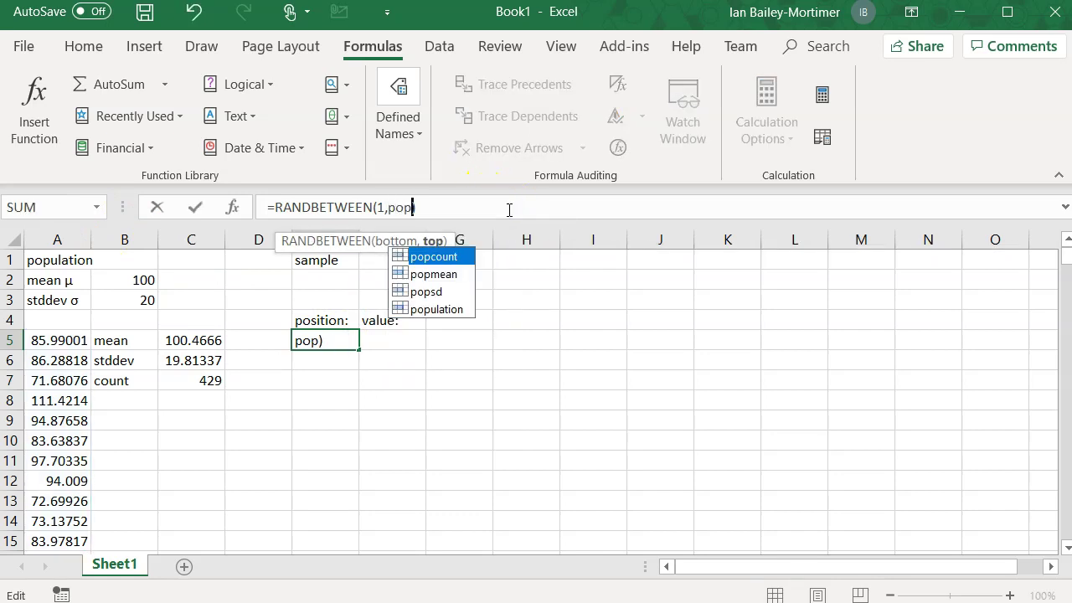
pyautogui.press('Tab')
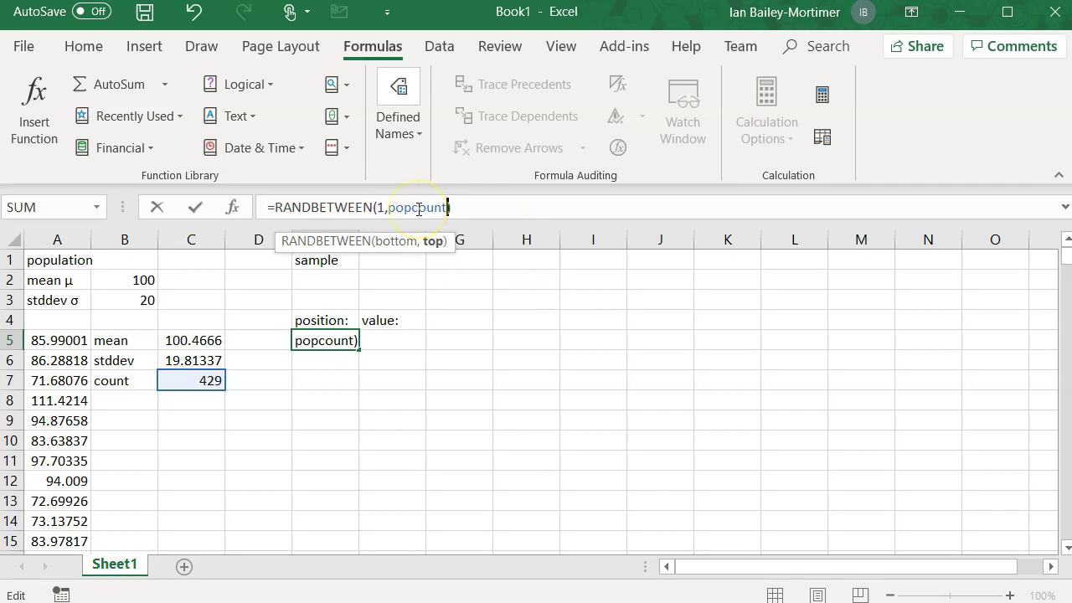
pyautogui.press('Return')
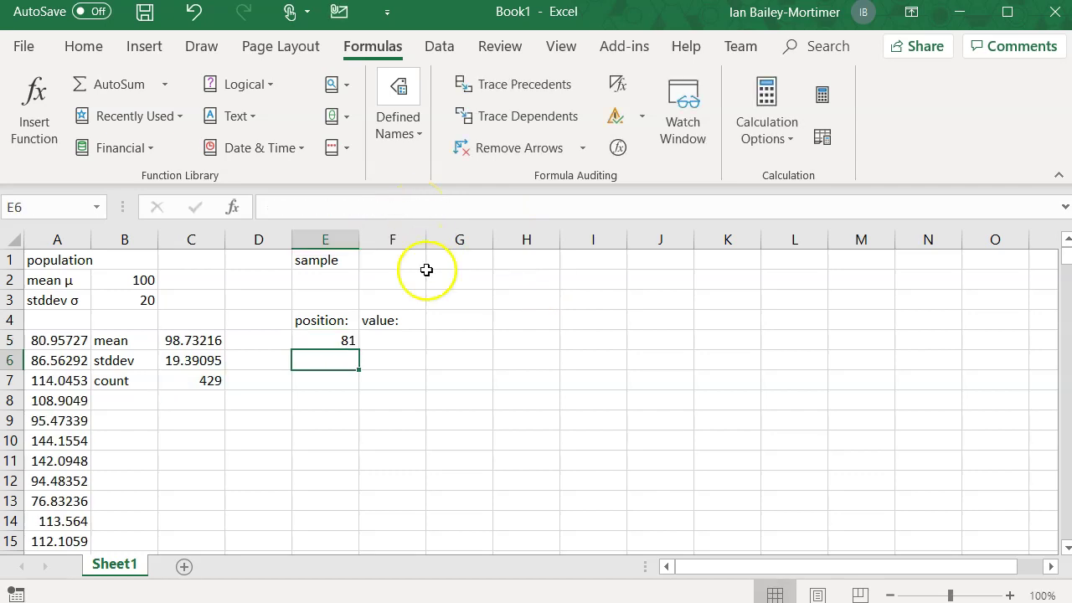
# Step: Copy E5's random position formula down through E9
pyautogui.click(344, 342)
pyautogui.moveTo(359, 349); pyautogui.dragTo(352, 432)
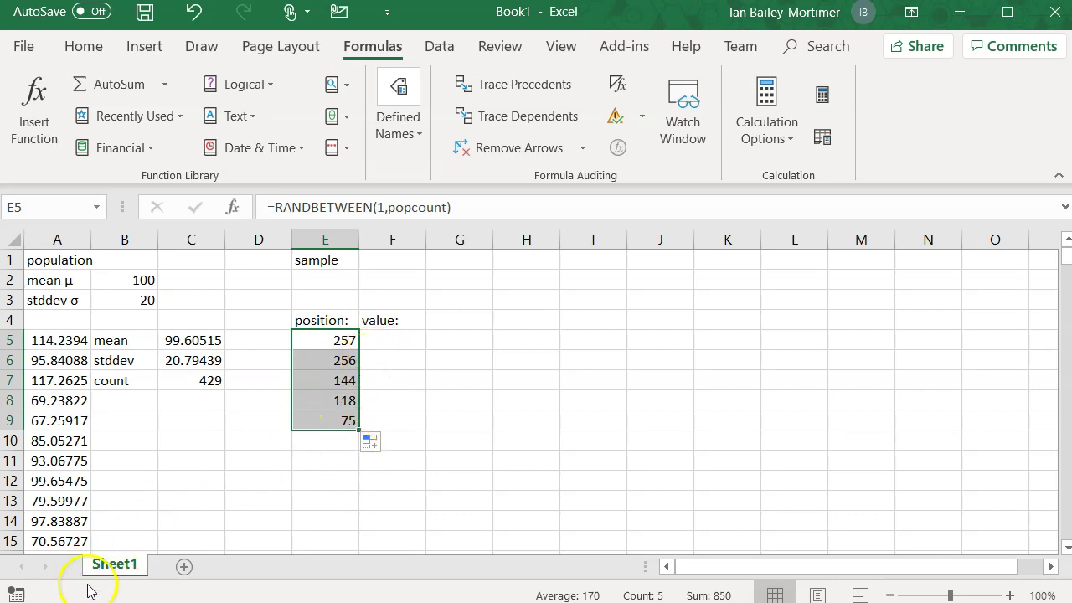
pyautogui.click(389, 335)
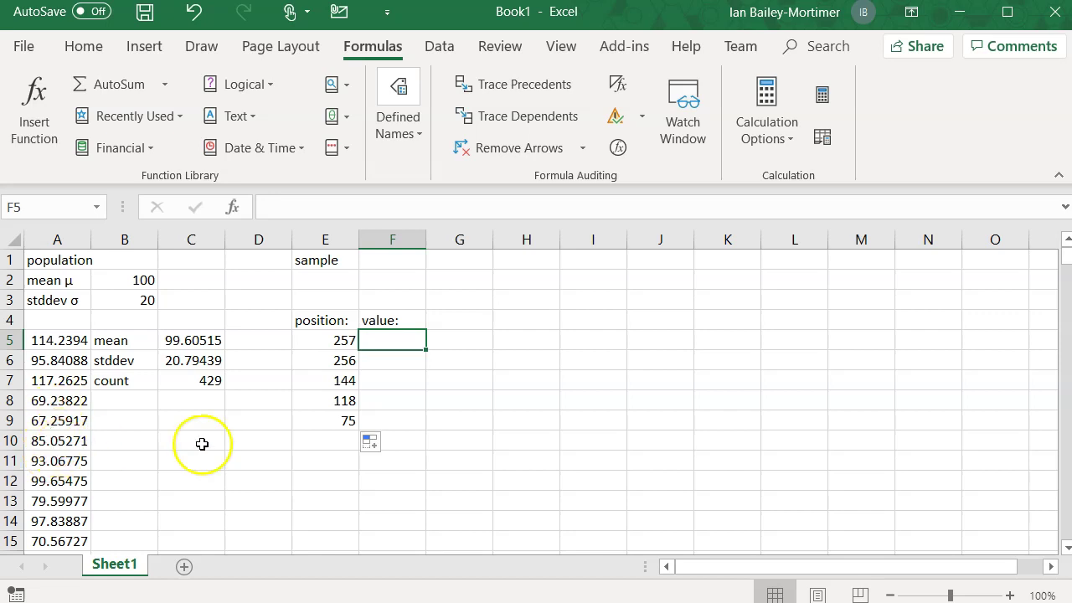
# Step: Enter =INDEX(population,E5) in F5 to fetch the sampled value
pyautogui.write('=INDEX(')
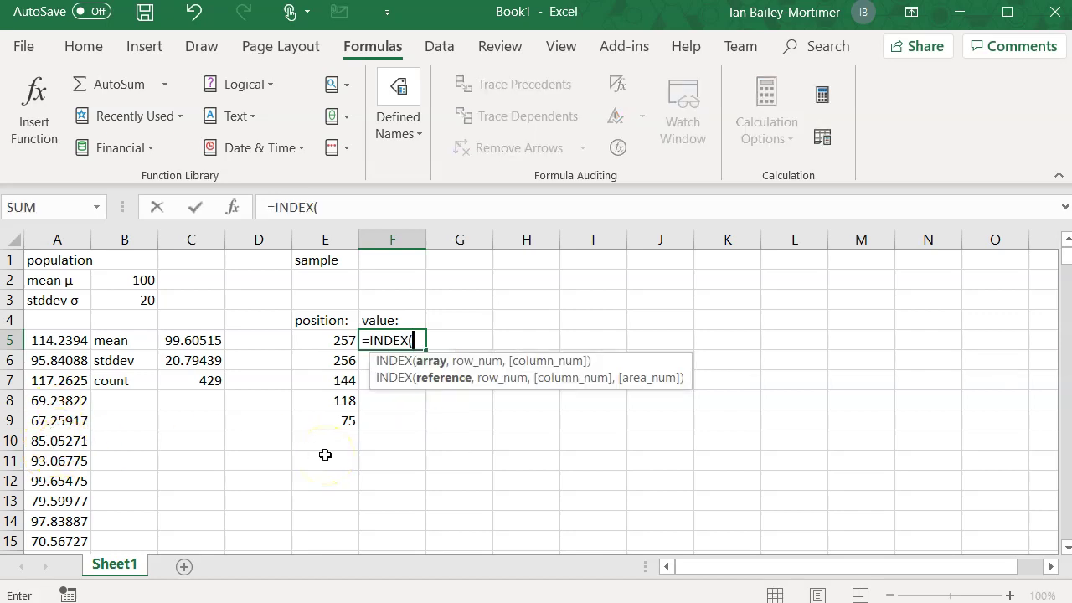
pyautogui.write('popu')
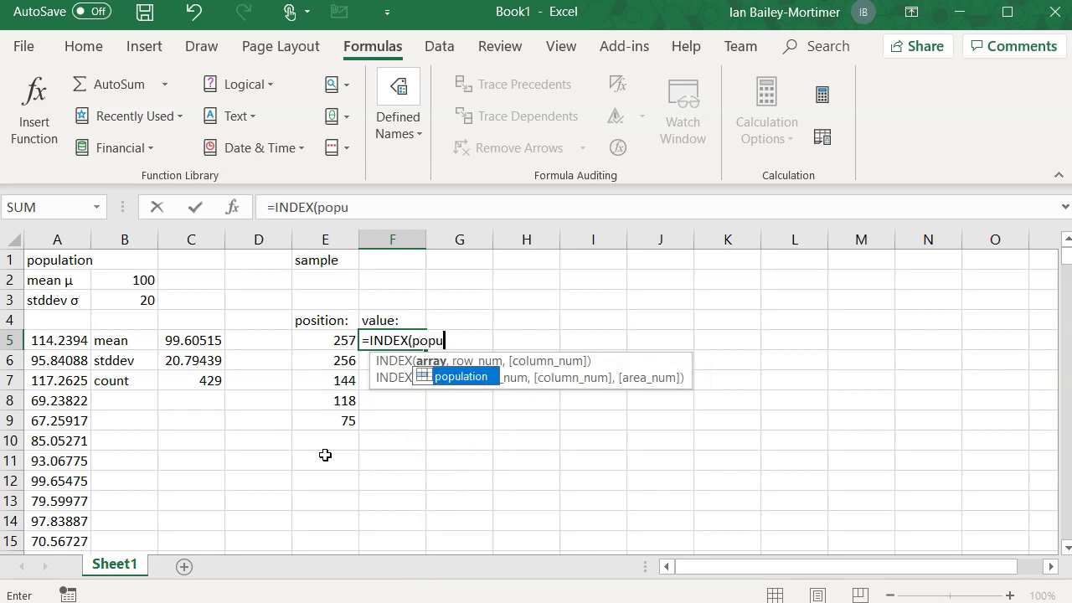
pyautogui.press('Tab')
pyautogui.write(',')
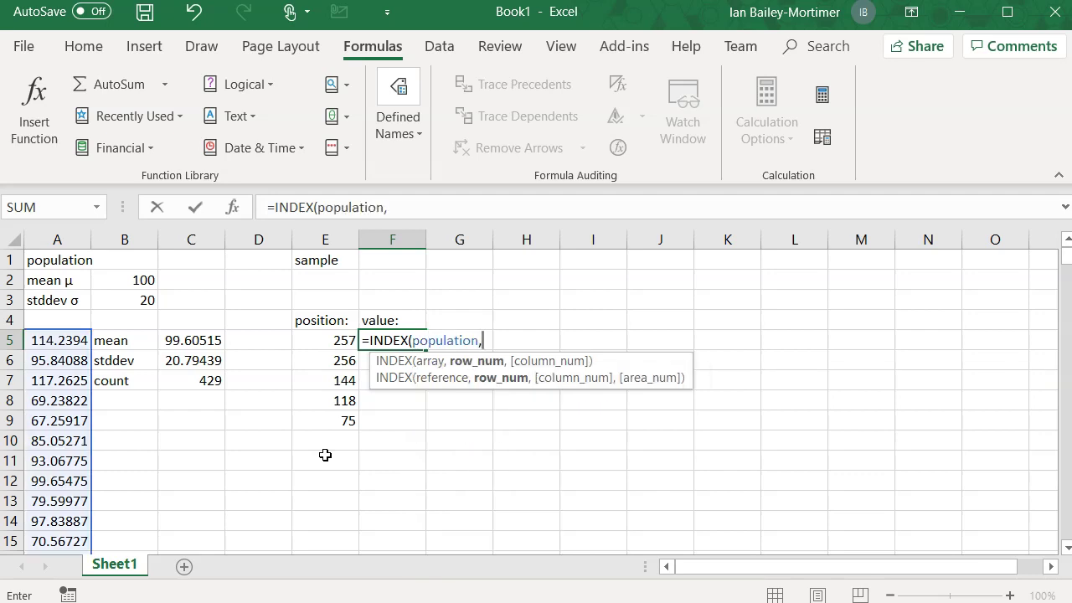
pyautogui.press('Left')
pyautogui.click(332, 337)
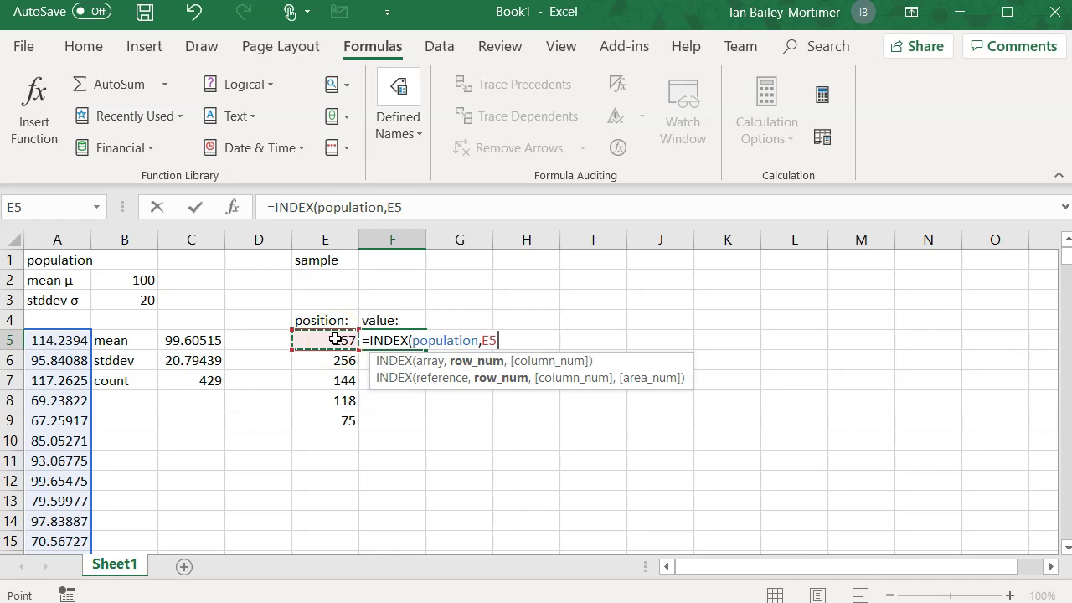
pyautogui.write(')')
pyautogui.press('Return')
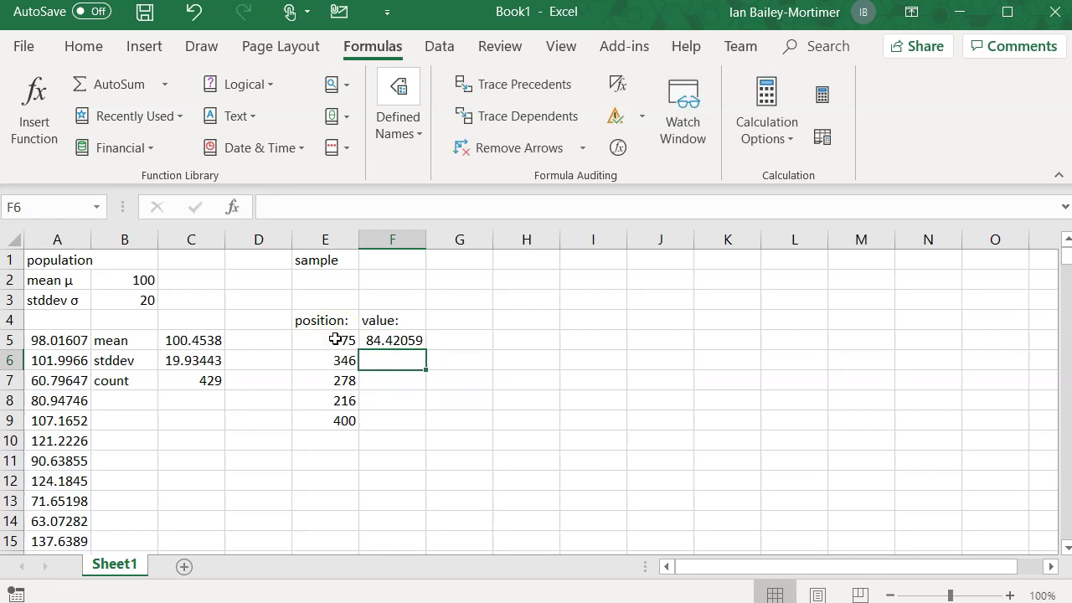
# Step: Fill the INDEX formula down to F9 and recalculate three times with F9
pyautogui.click(376, 339)
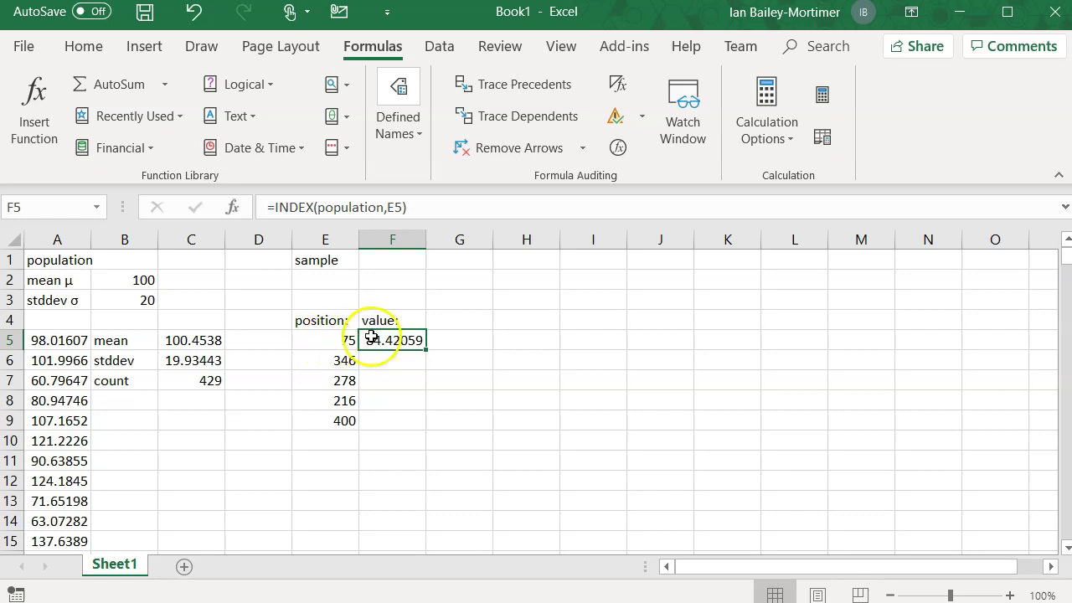
pyautogui.doubleClick(425, 350)
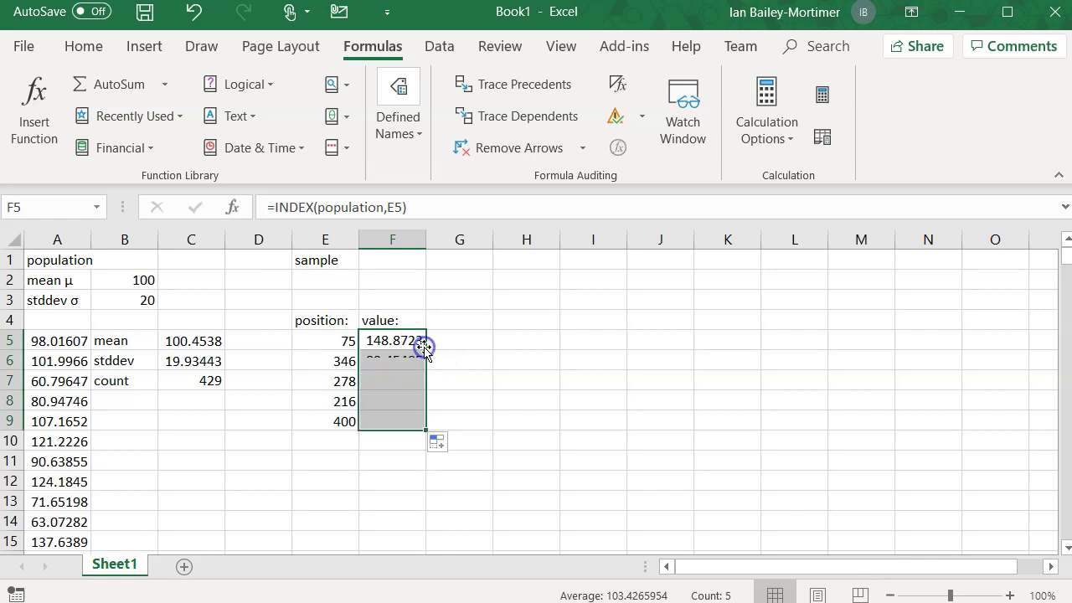
pyautogui.click(391, 400)
pyautogui.click(390, 420)
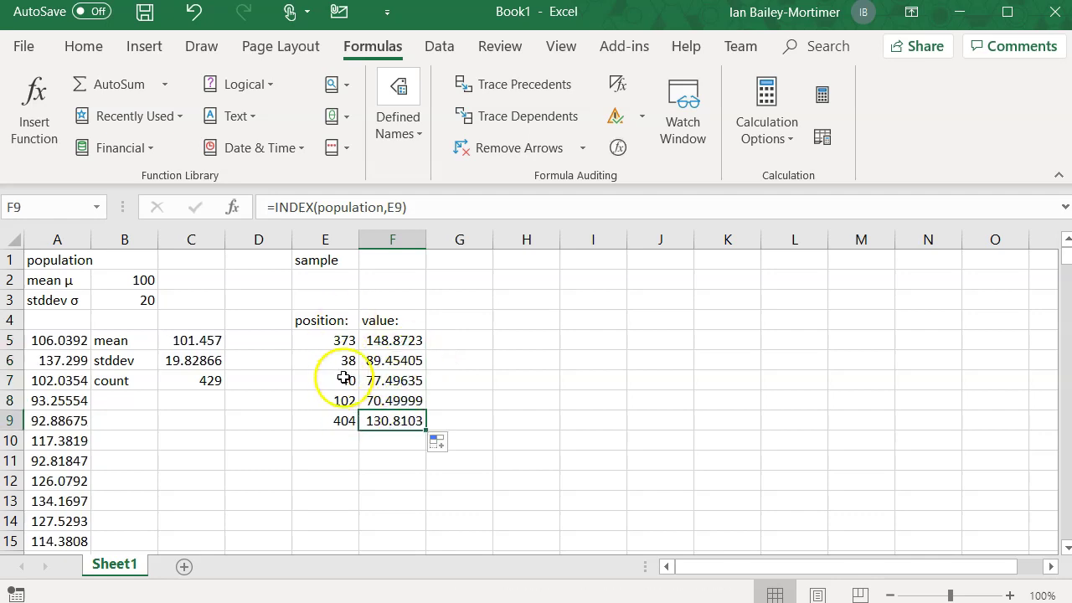
pyautogui.click(392, 360)
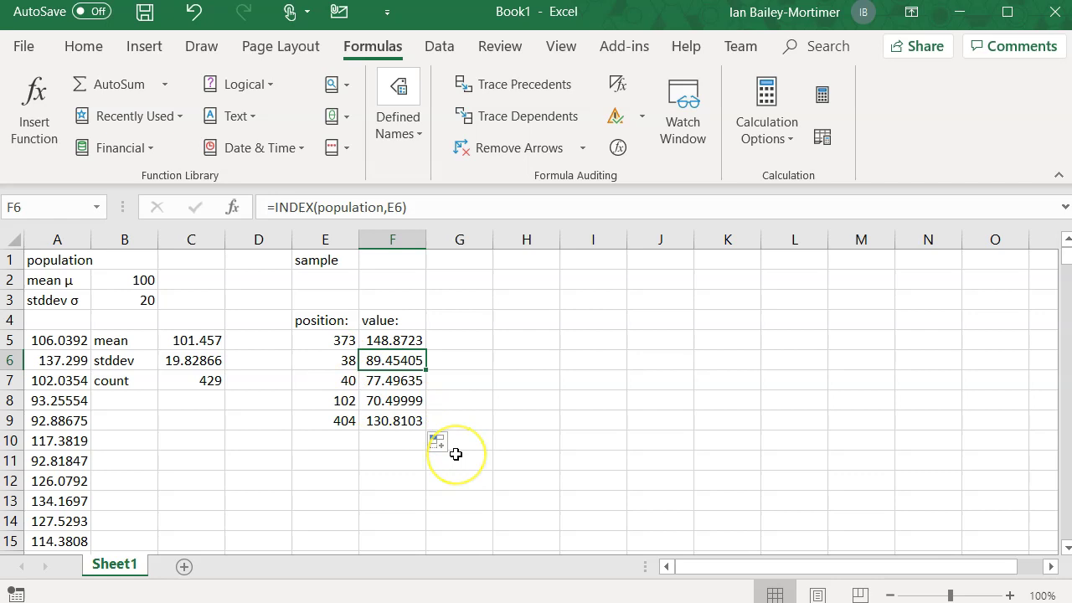
pyautogui.press('F9')
pyautogui.press('F9')
pyautogui.press('F9')
pyautogui.press('F9')
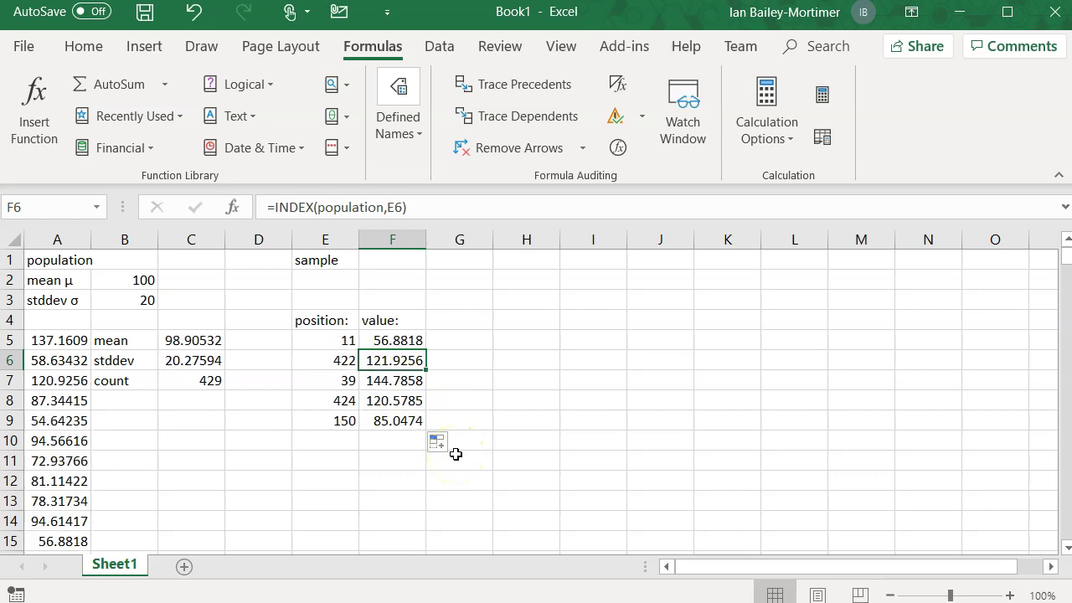
pyautogui.press('F9')
pyautogui.press('F9')
pyautogui.press('F9')
pyautogui.press('F9')
pyautogui.press('F9')
pyautogui.press('F9')
pyautogui.press('F9')
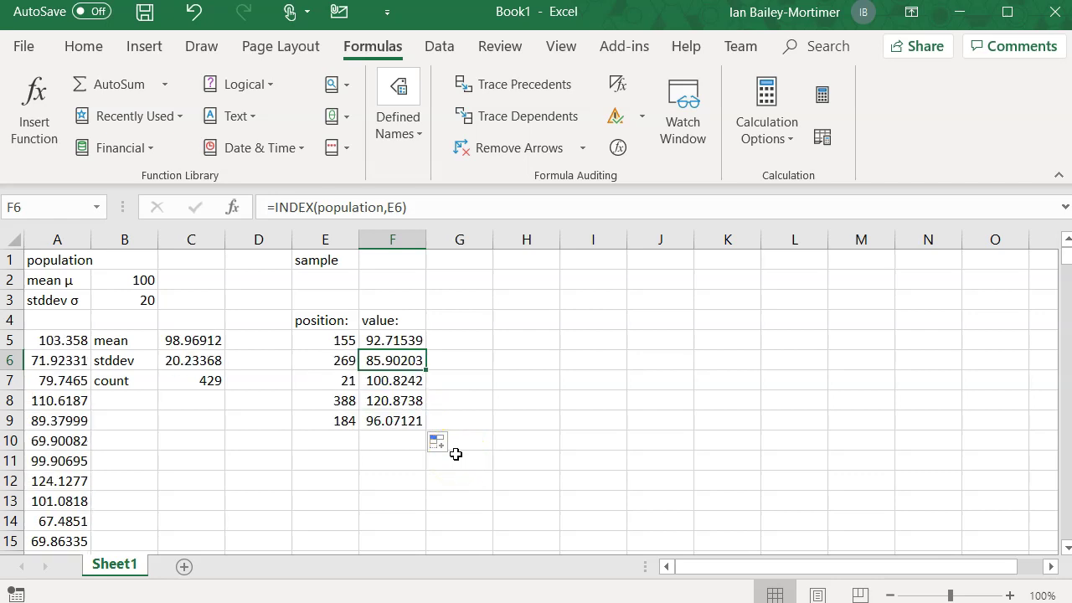
pyautogui.press('F9')
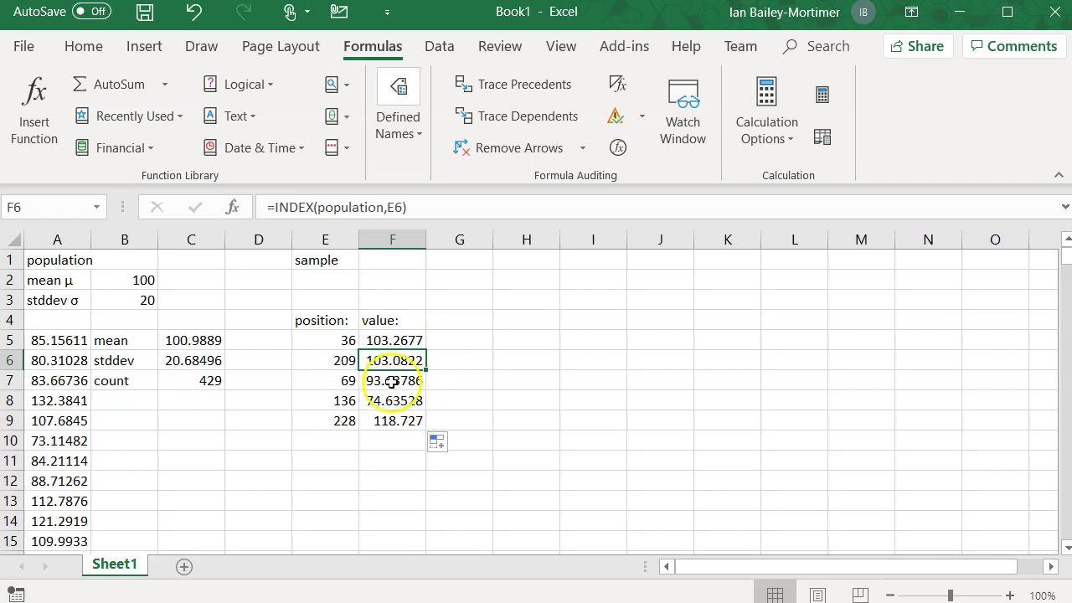
# Step: Type the labels mean in G5 and stddev in G6
pyautogui.click(460, 342)
pyautogui.write('mean')
pyautogui.press('Return')
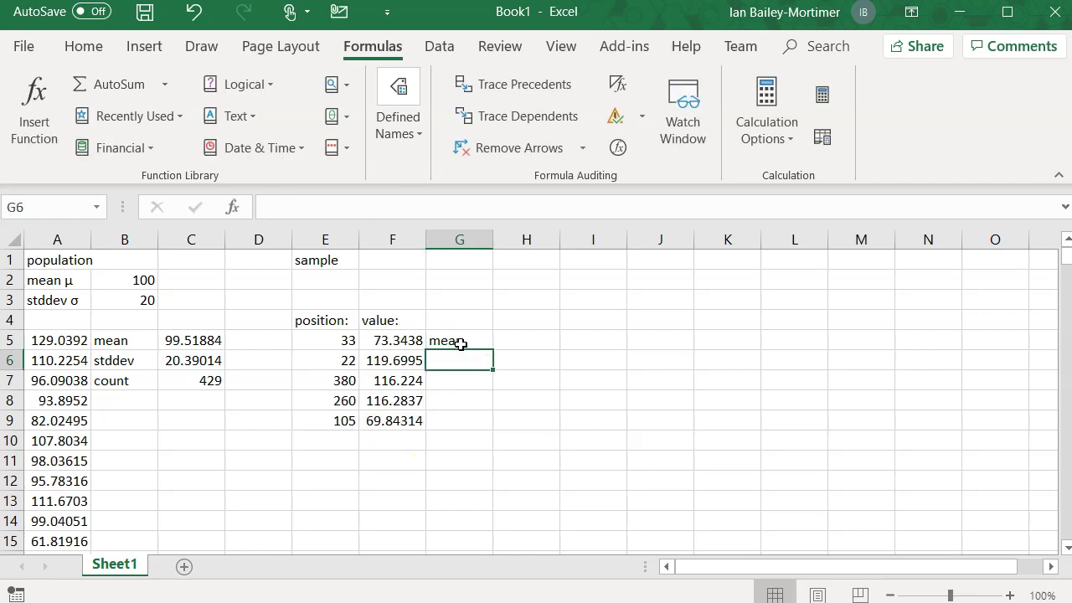
pyautogui.write('stddev')
pyautogui.press('Return')
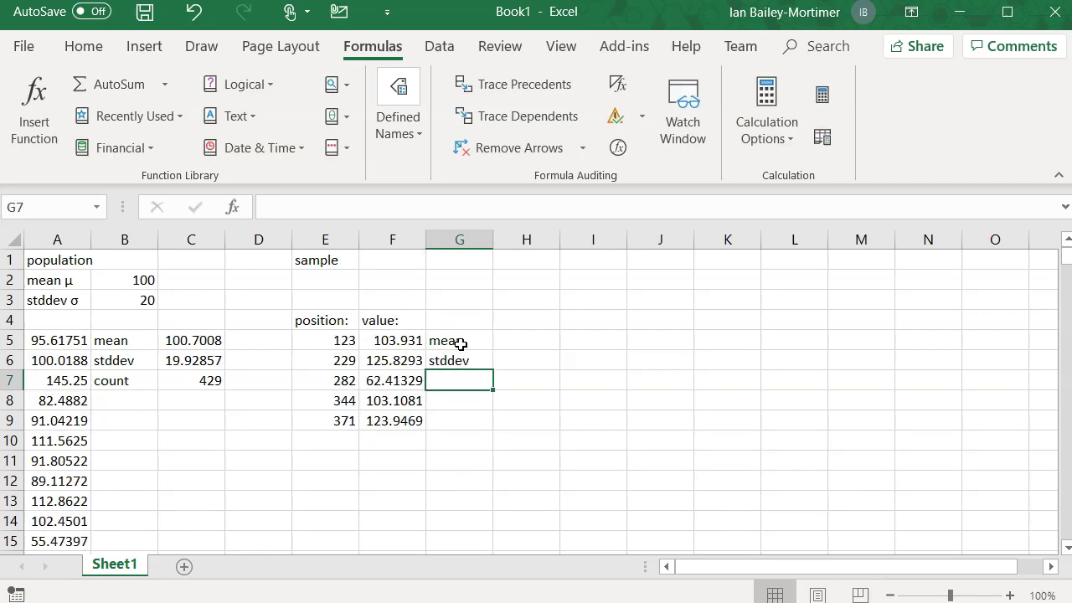
# Step: Begin an AVERAGE formula over F5:F9 in H5, then cancel it
pyautogui.press('Up')
pyautogui.press('Up')
pyautogui.press('Right')
pyautogui.write('=')
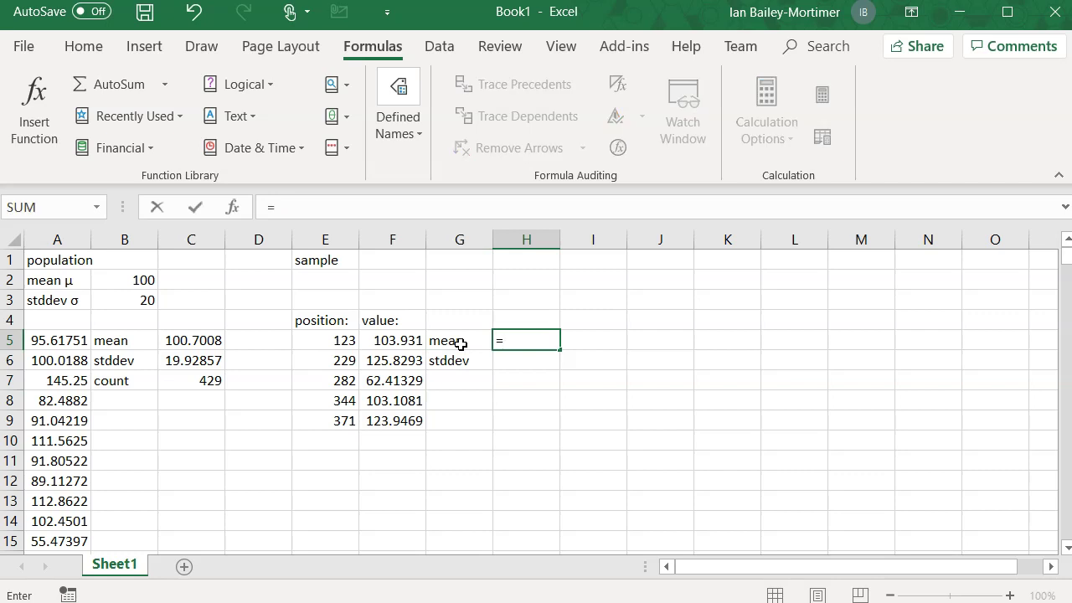
pyautogui.write('aver')
pyautogui.press('Tab')
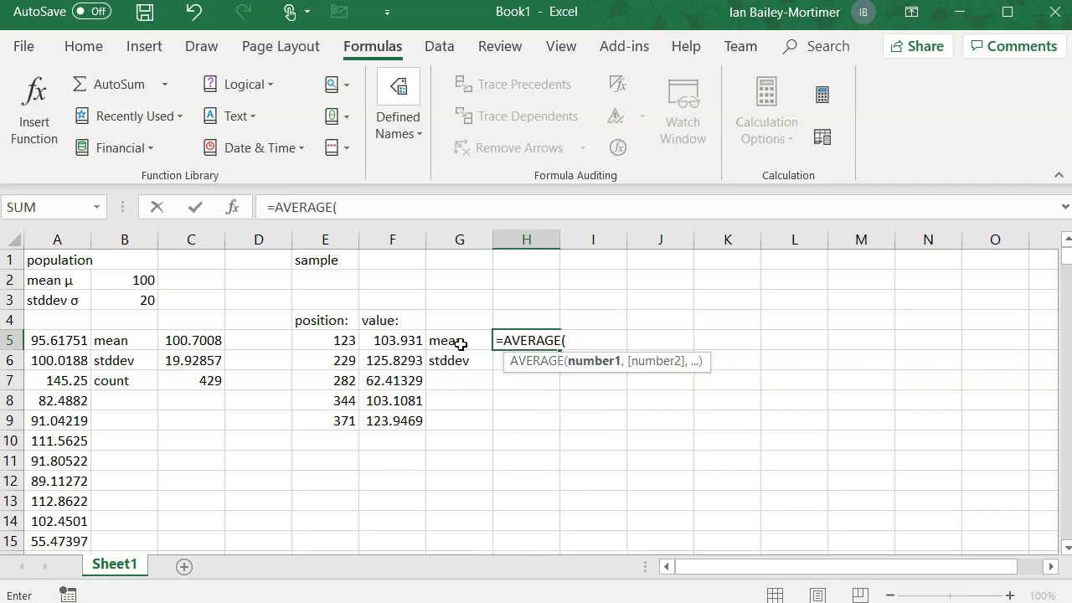
pyautogui.press('Left')
pyautogui.press('Left')
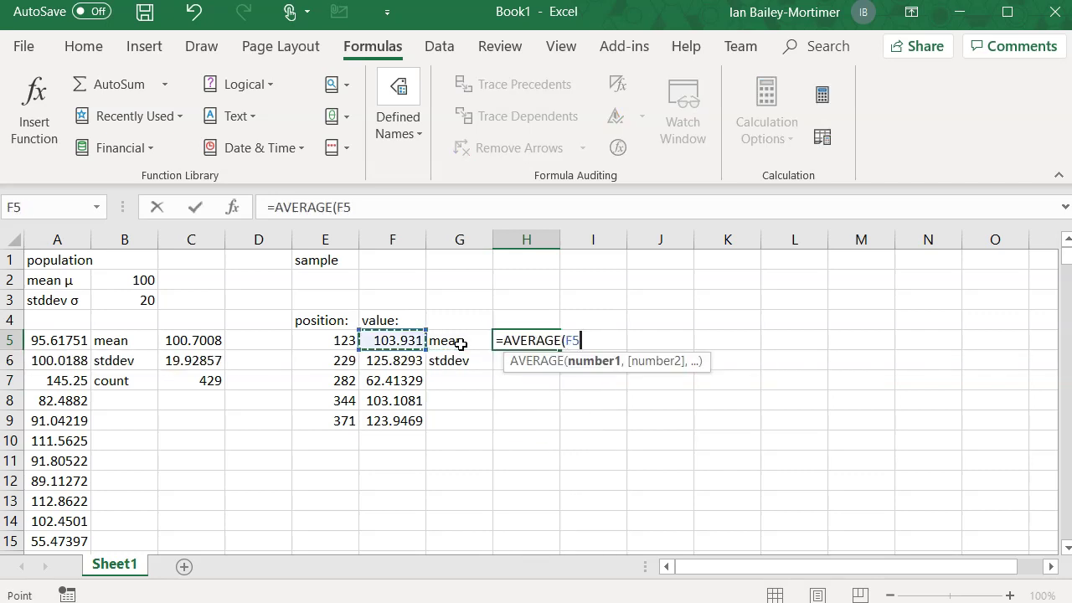
pyautogui.hotkey('shift', 'Down')
pyautogui.hotkey('shift', 'Down')
pyautogui.hotkey('shift', 'Down')
pyautogui.hotkey('shift', 'Down')
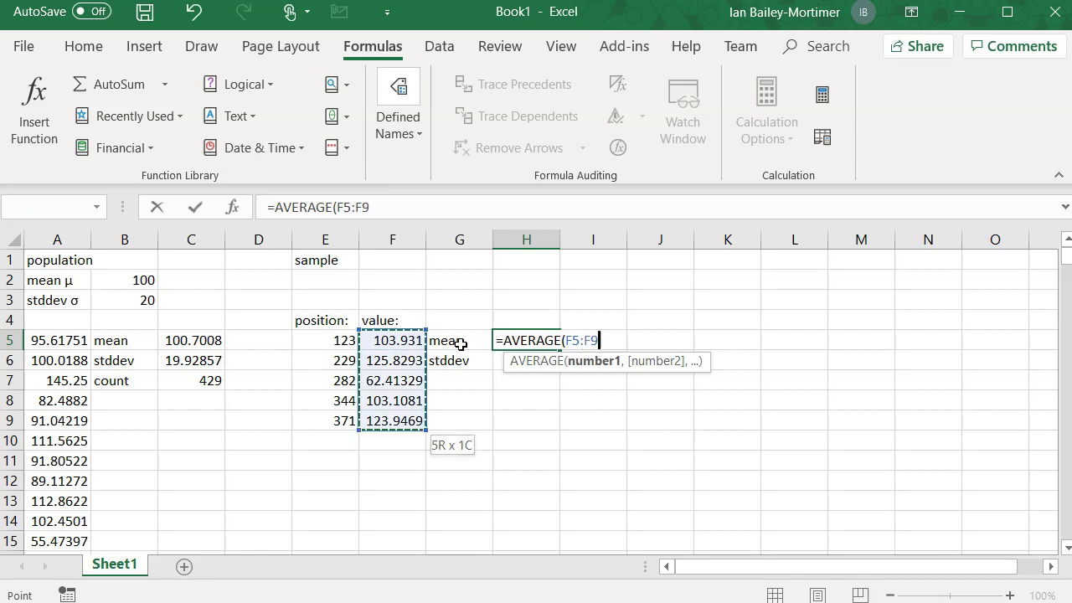
pyautogui.press('Escape')
# Step: Select F5:F9 and name the range sample in the Name Box
pyautogui.press('Left')
pyautogui.press('Left')
pyautogui.press('Left')
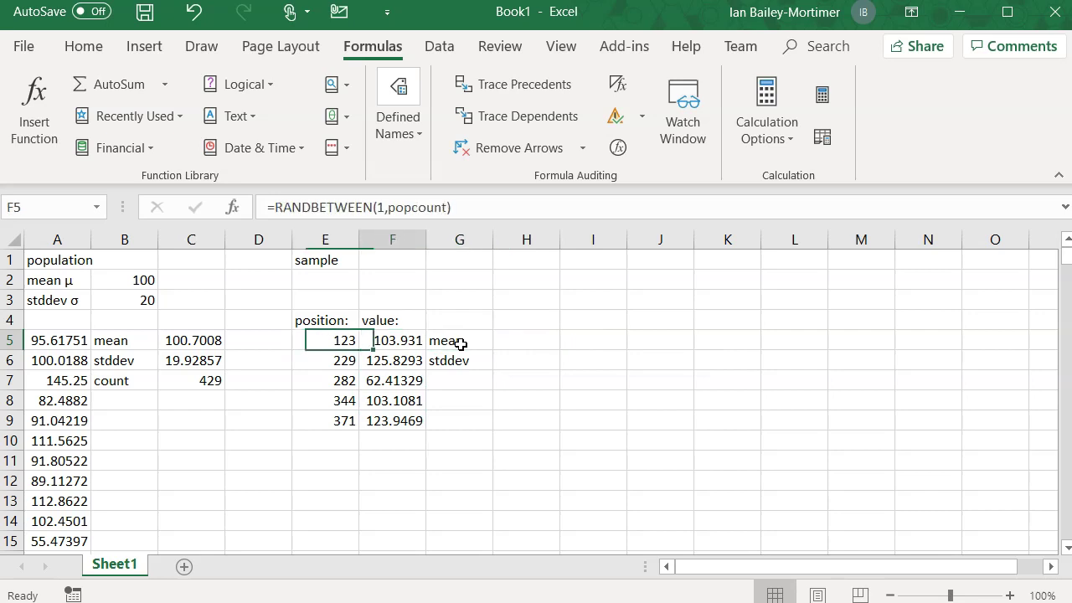
pyautogui.press('Right')
pyautogui.hotkey('ctrl', 'shift', 'Down')
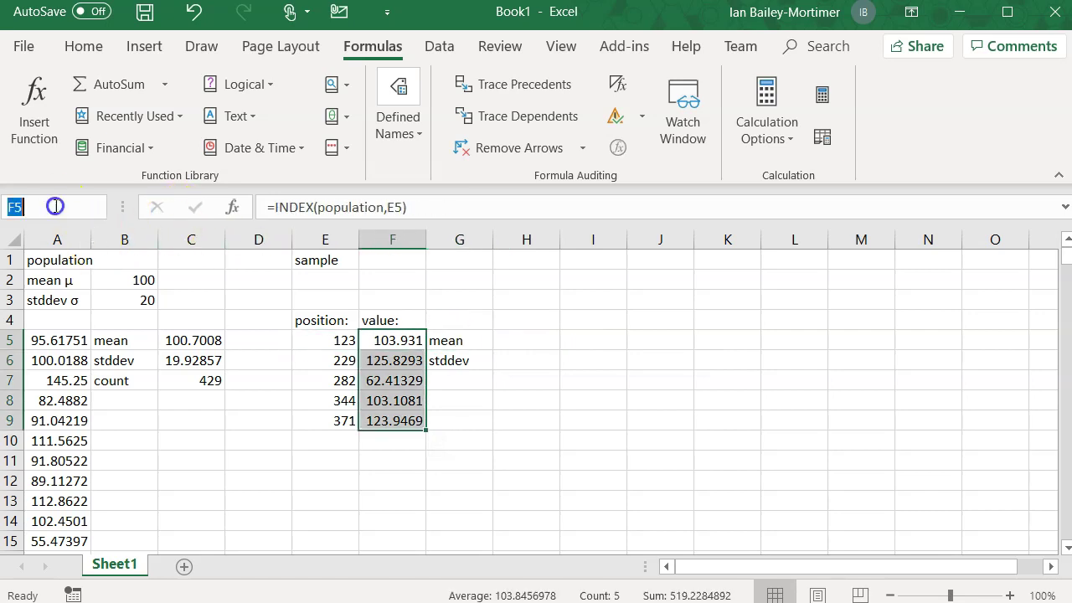
pyautogui.click(56, 206)
pyautogui.write('sample')
pyautogui.press('Return')
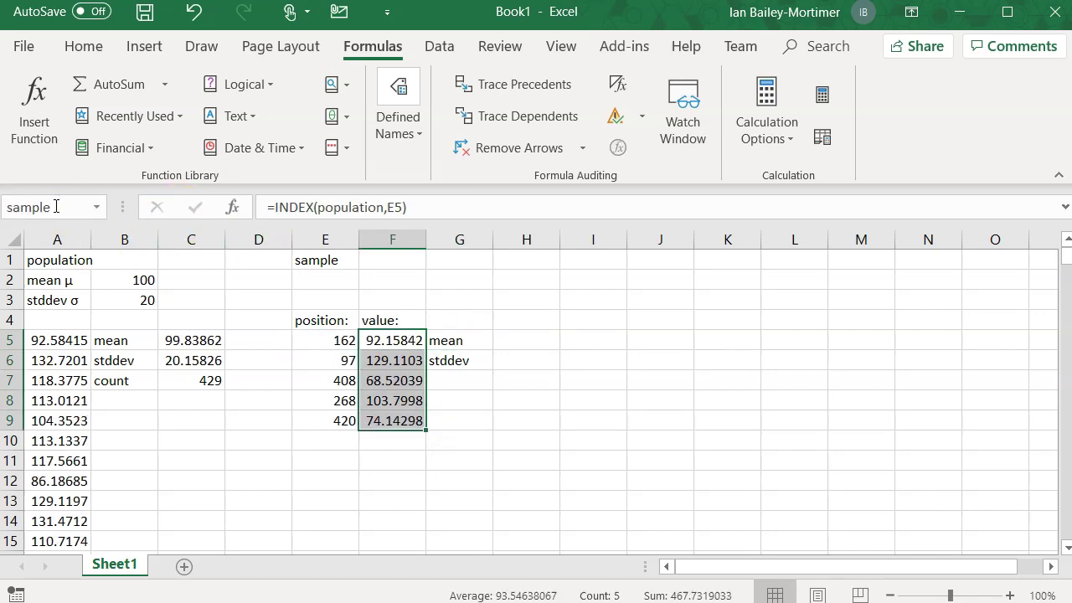
# Step: Enter =AVERAGE(sample) in H5, giving a mean of 96.935
pyautogui.press('Up')
pyautogui.press('Down')
pyautogui.press('Right')
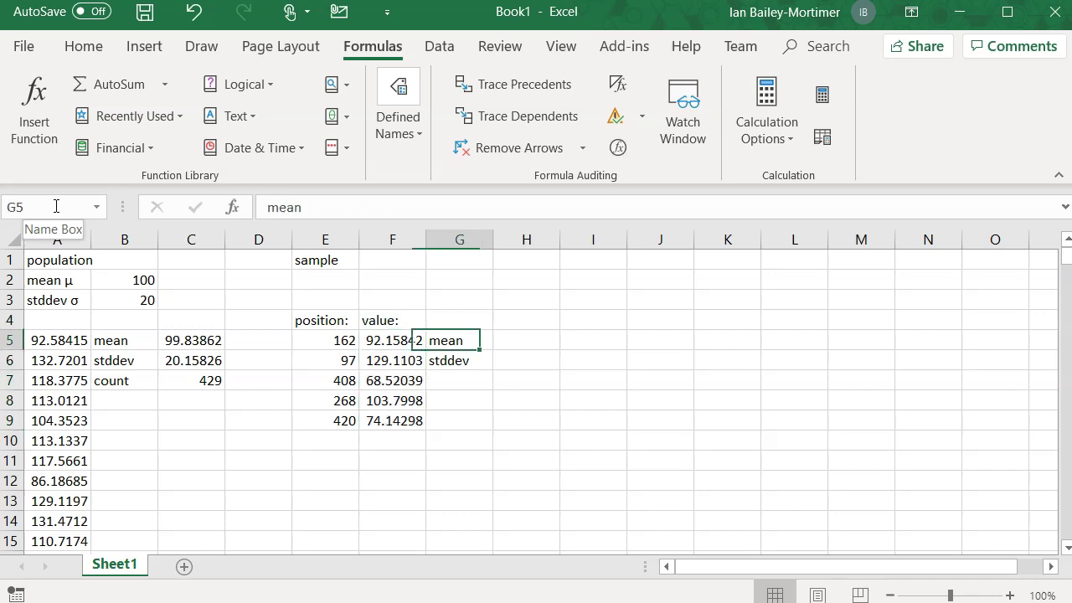
pyautogui.press('Right')
pyautogui.write('=aver')
pyautogui.press('Tab')
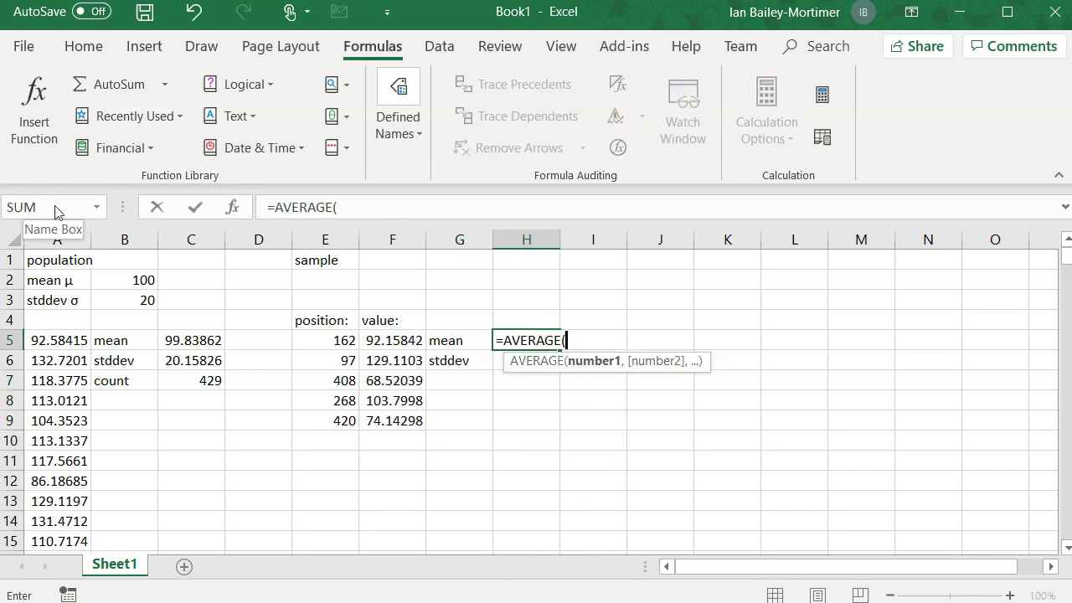
pyautogui.write('sample)')
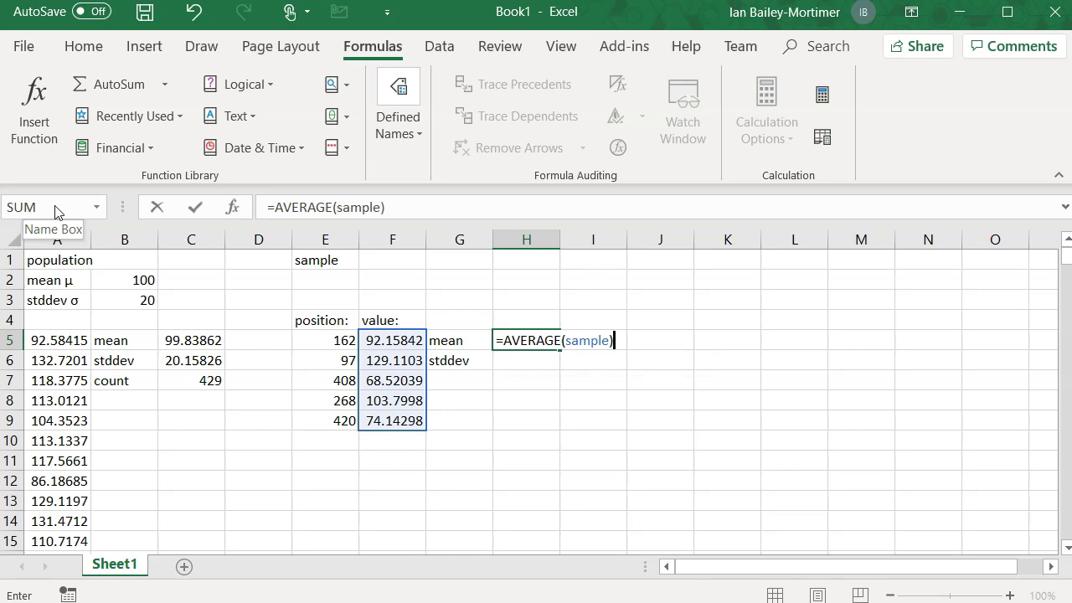
pyautogui.press('Return')
# Step: Enter =STDEV.P(sample) in H6 and reopen it for editing
pyautogui.write('=st')
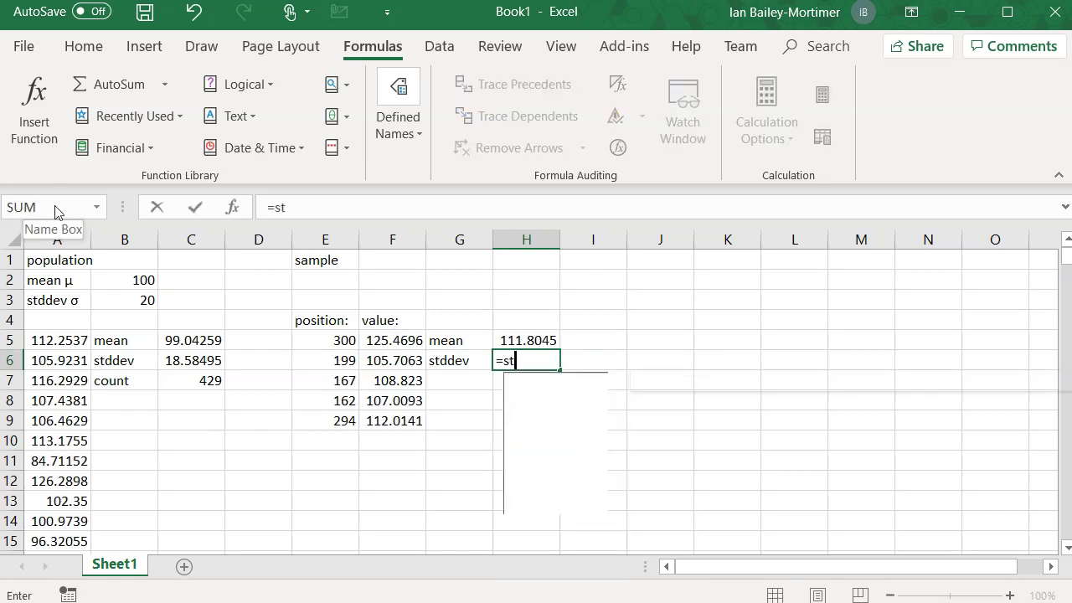
pyautogui.write('de')
pyautogui.press('Tab')
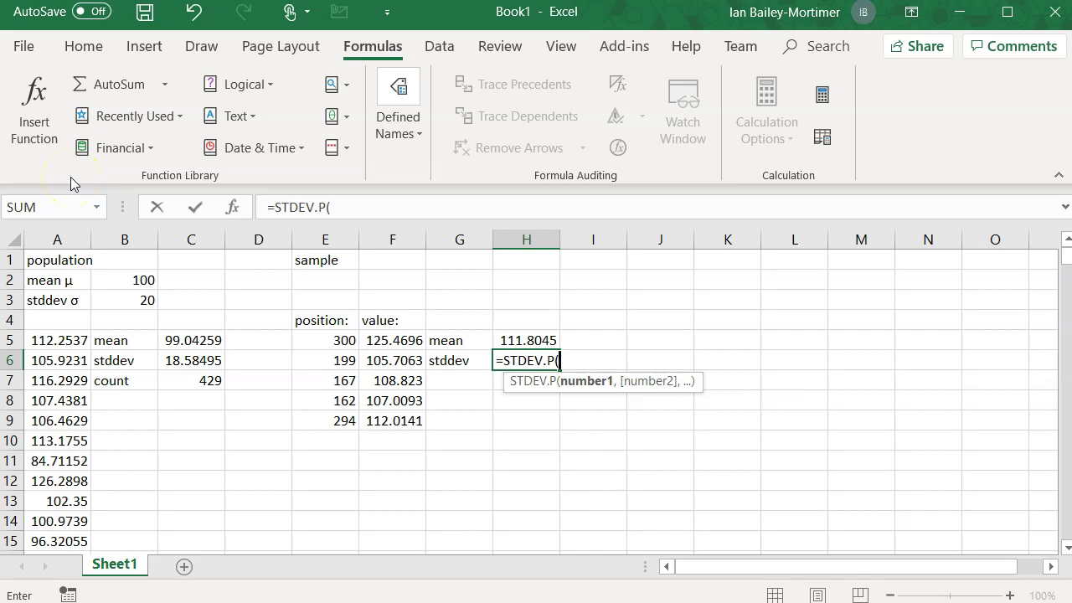
pyautogui.write('sample)')
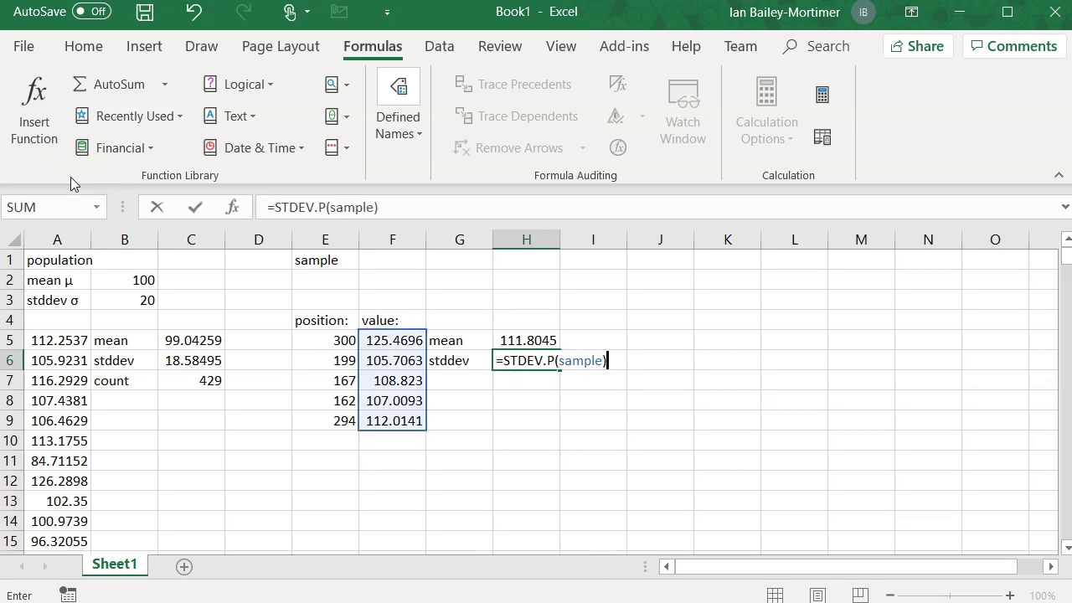
pyautogui.press('Return')
pyautogui.press('Up')
pyautogui.press('F2')
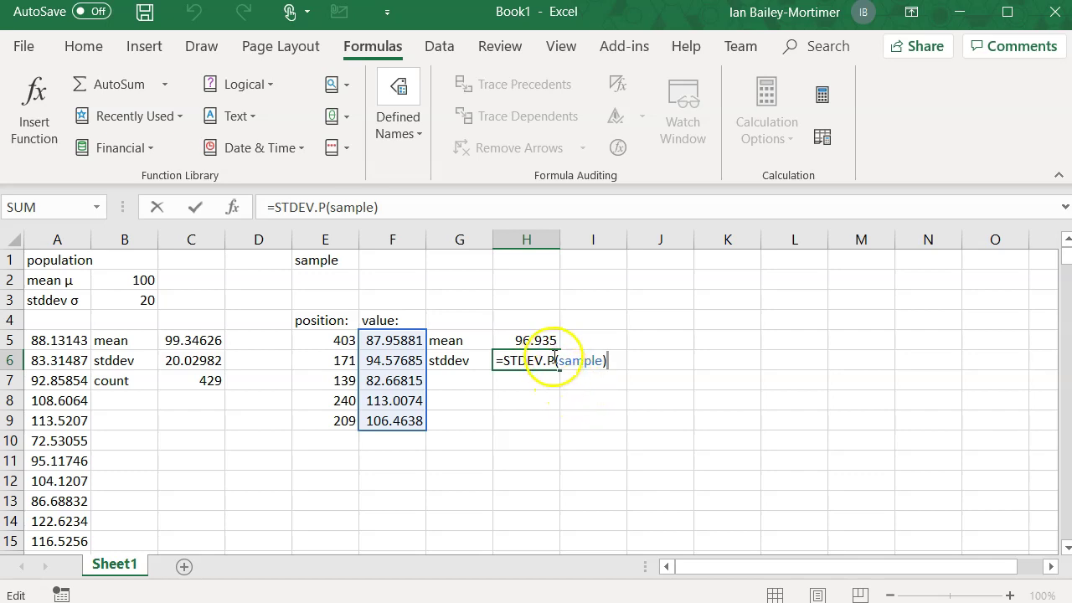
# Step: Commit the H6 standard deviation (23.26303) and review the H5 and H6 formulas
pyautogui.click(538, 394)
pyautogui.click(536, 340)
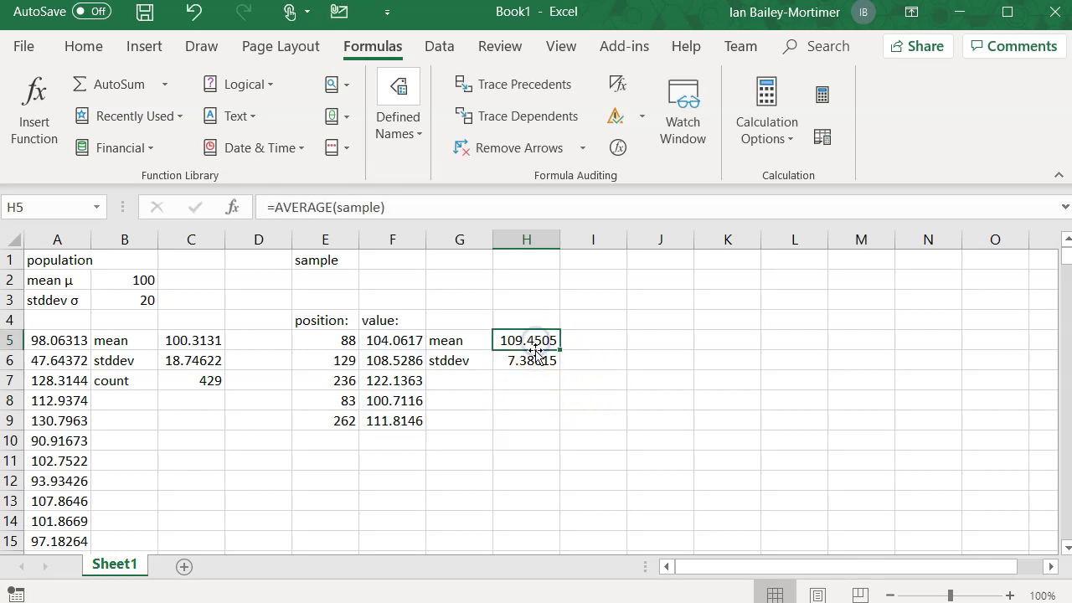
pyautogui.click(538, 359)
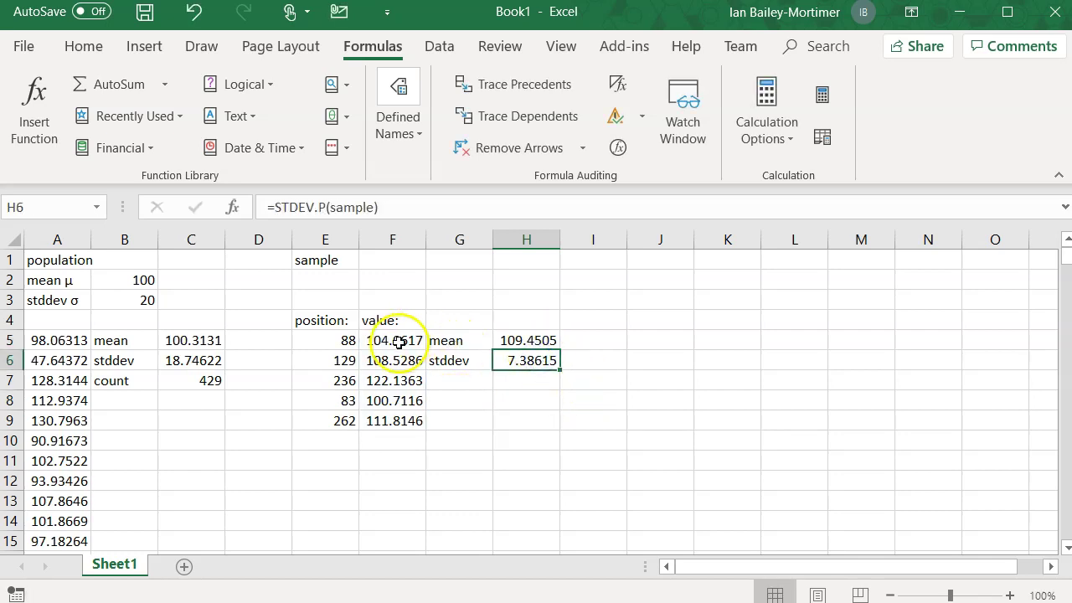
# Step: Label G7 'count' and enter =COUNT(sample) in H7, returning 5
pyautogui.click(455, 384)
pyautogui.write('count')
pyautogui.press('Tab')
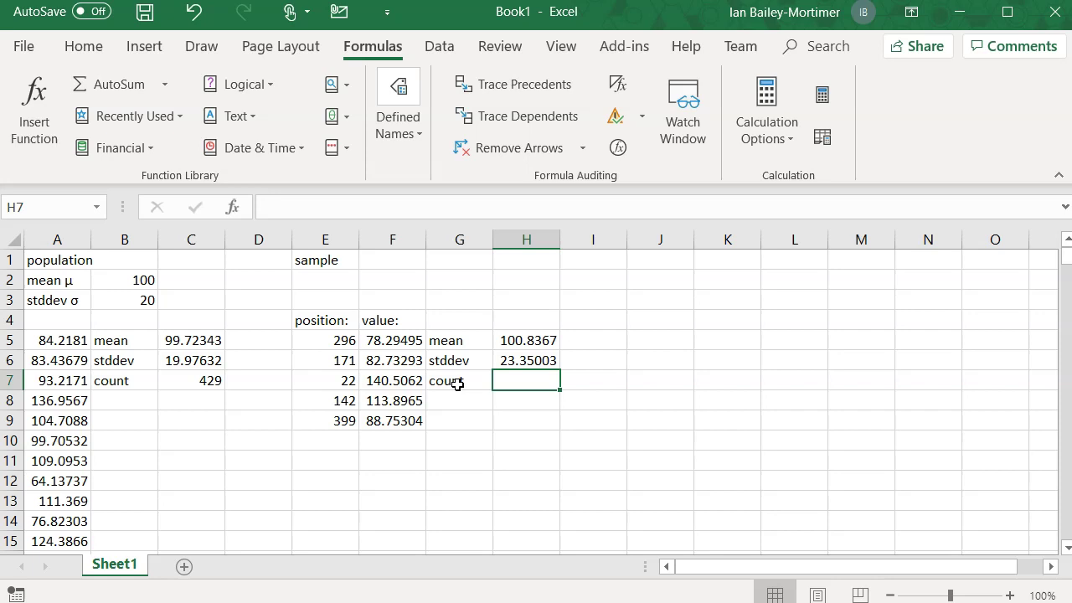
pyautogui.write('=count(sa')
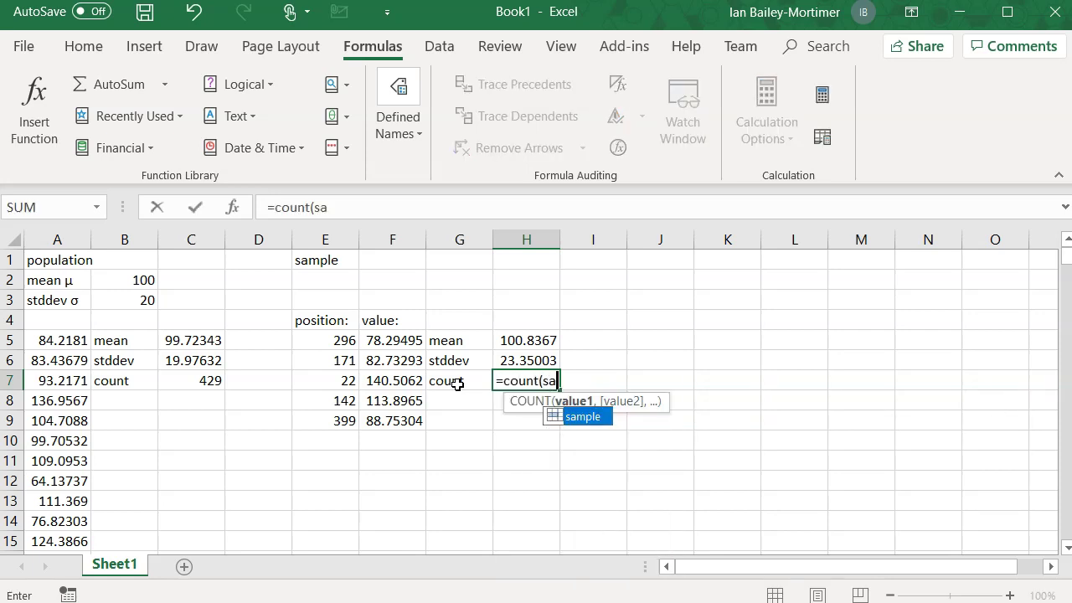
pyautogui.press('Tab')
pyautogui.write(')')
pyautogui.press('Return')
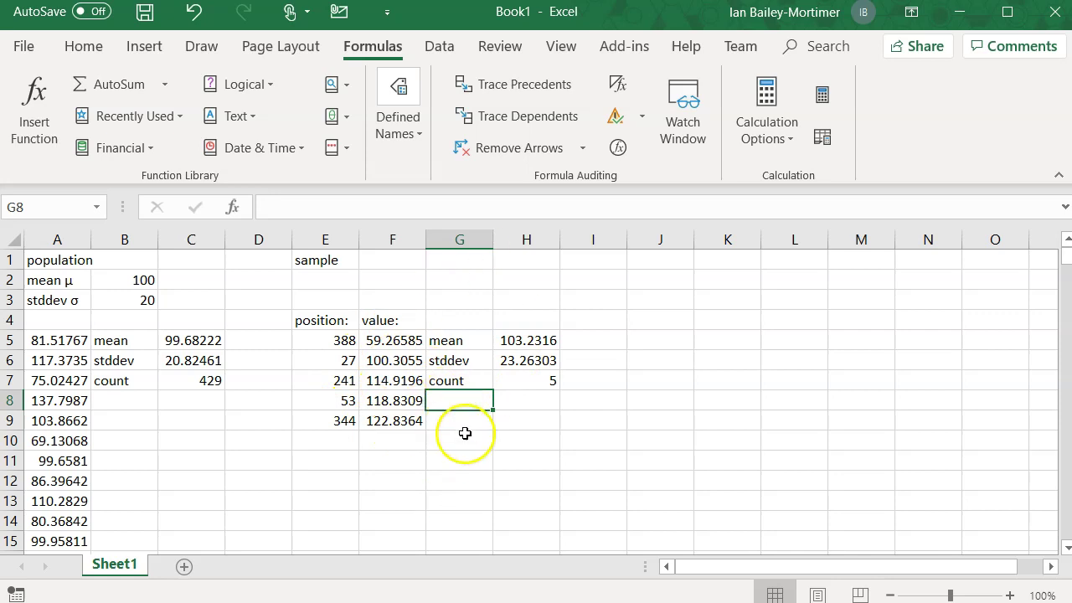
# Step: Add the standard-error label in G8 and =H6/SQRT(H7) in H8, giving 9.347933
pyautogui.write('stddev')
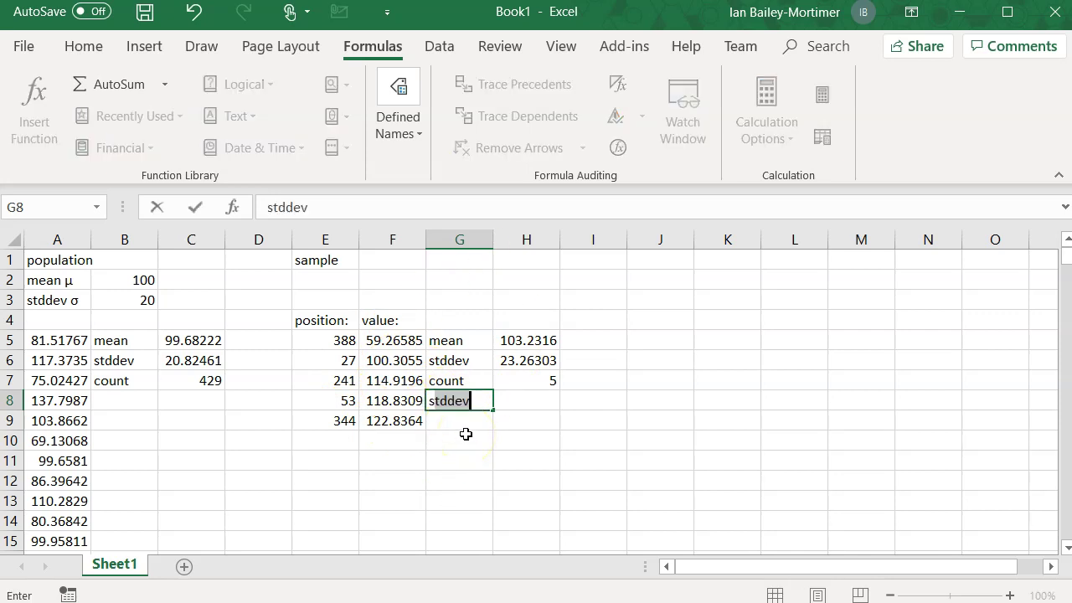
pyautogui.write('/rt n')
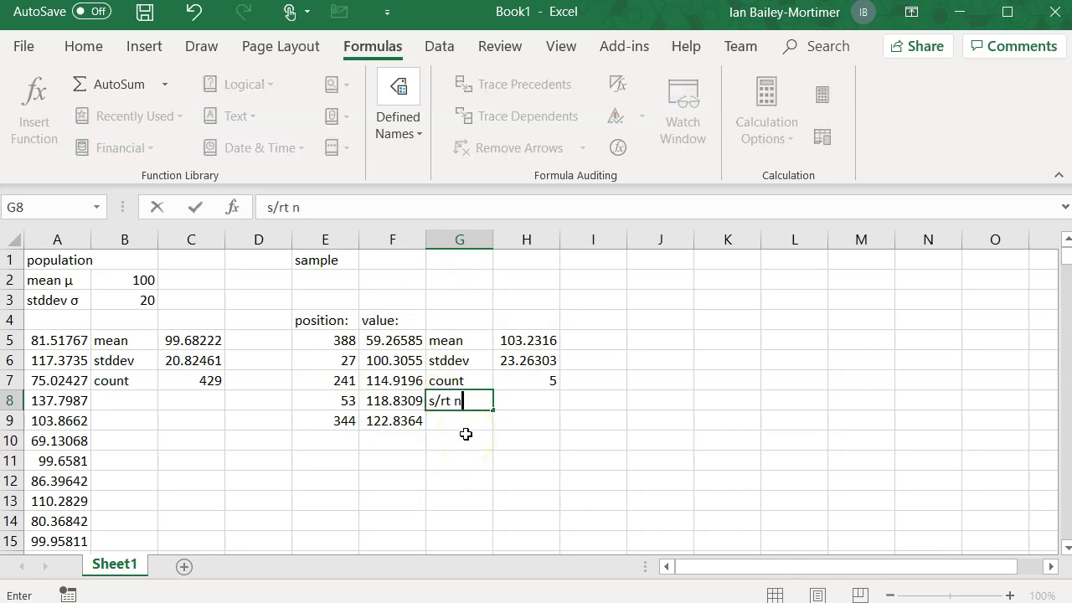
pyautogui.press('Tab')
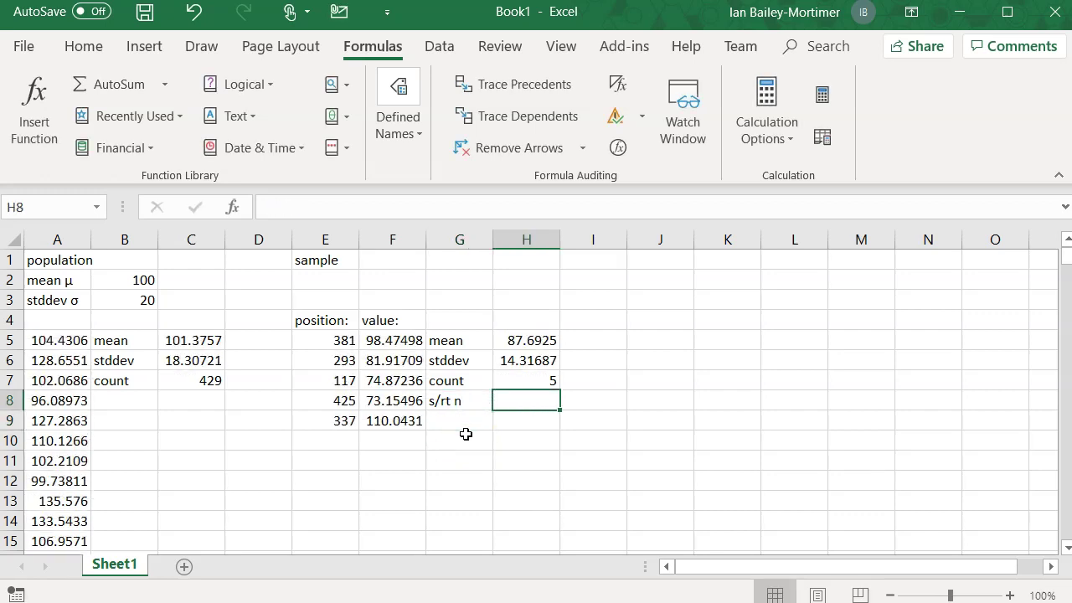
pyautogui.write('=')
pyautogui.press('Up')
pyautogui.press('Up')
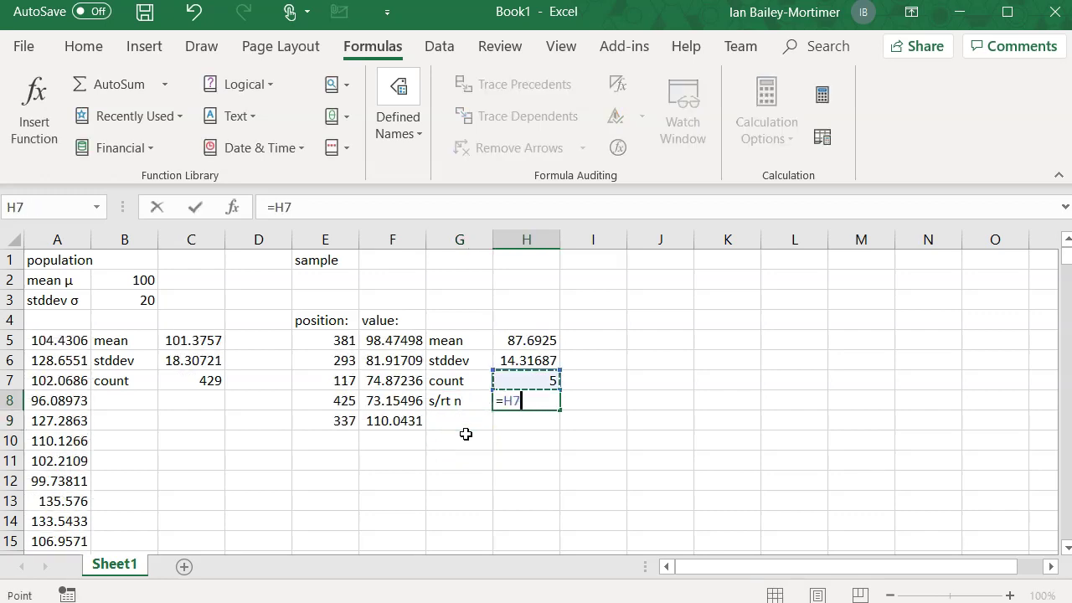
pyautogui.write('/')
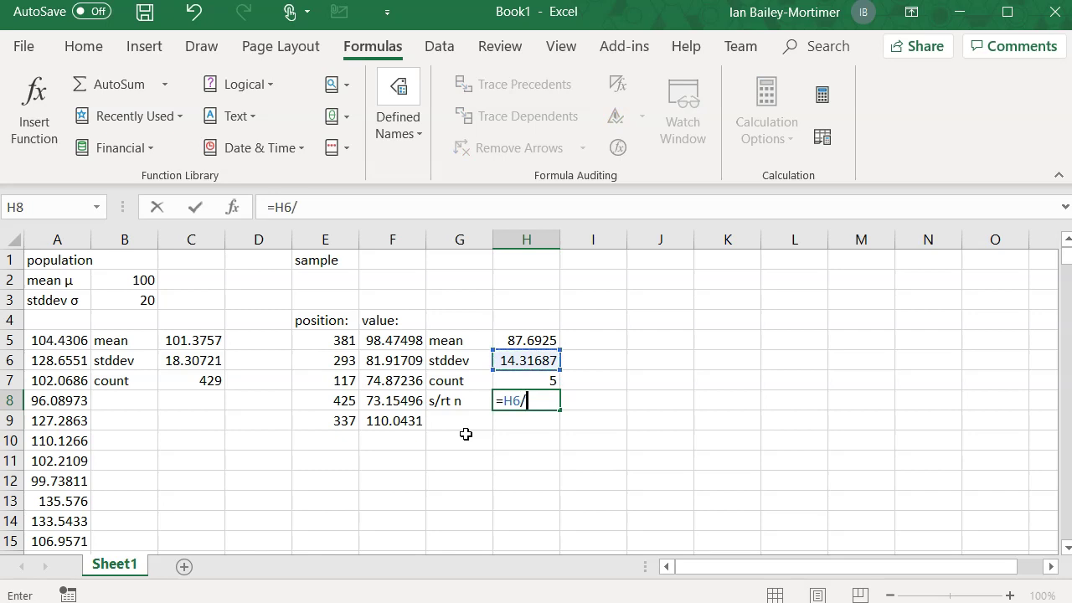
pyautogui.write('sqrt')
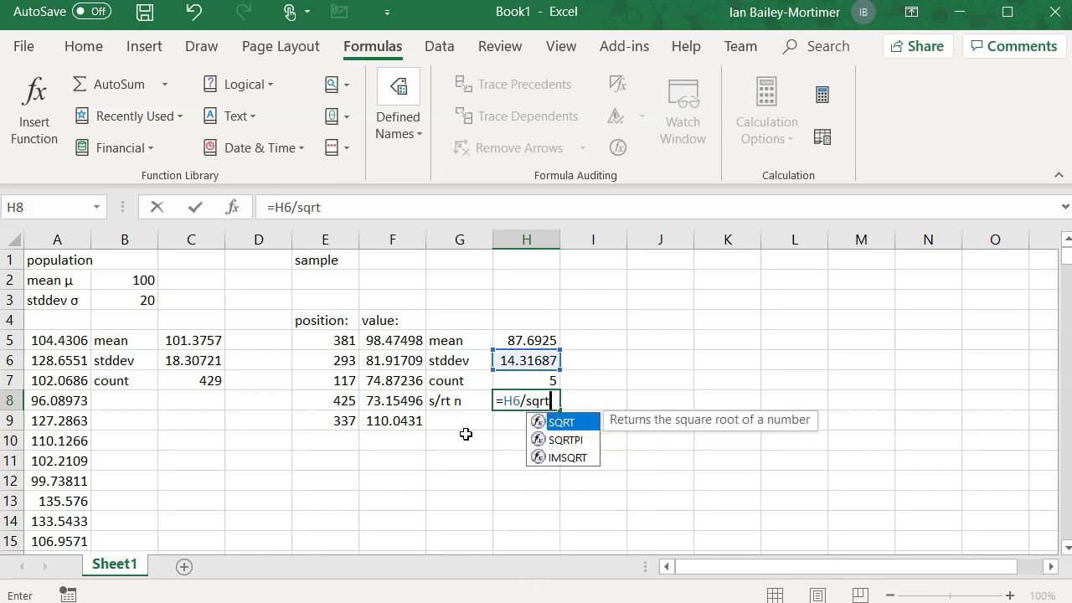
pyautogui.write('(')
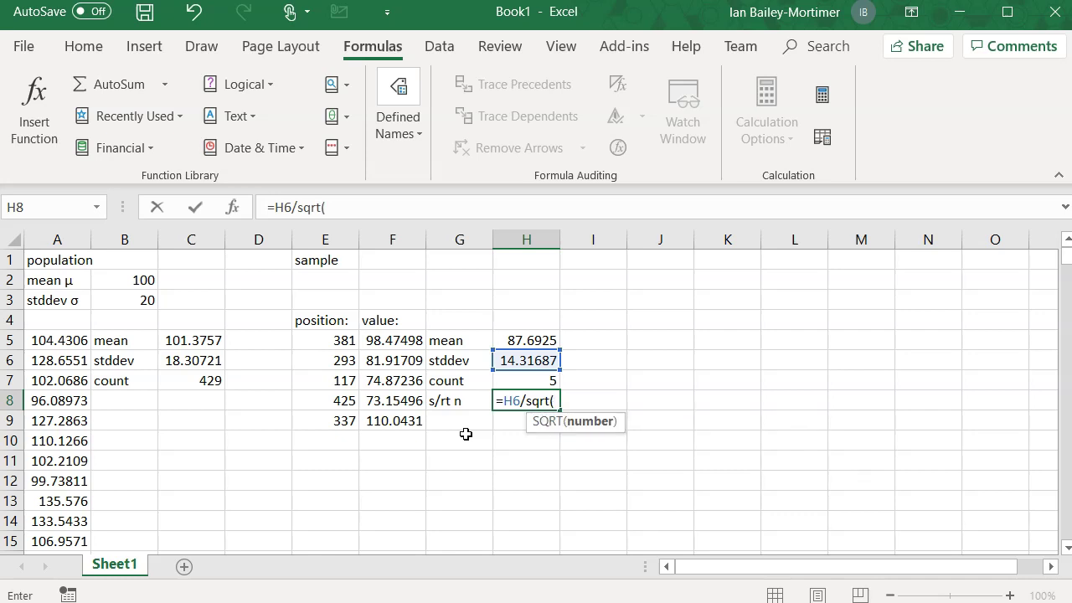
pyautogui.press('Up')
pyautogui.write(')')
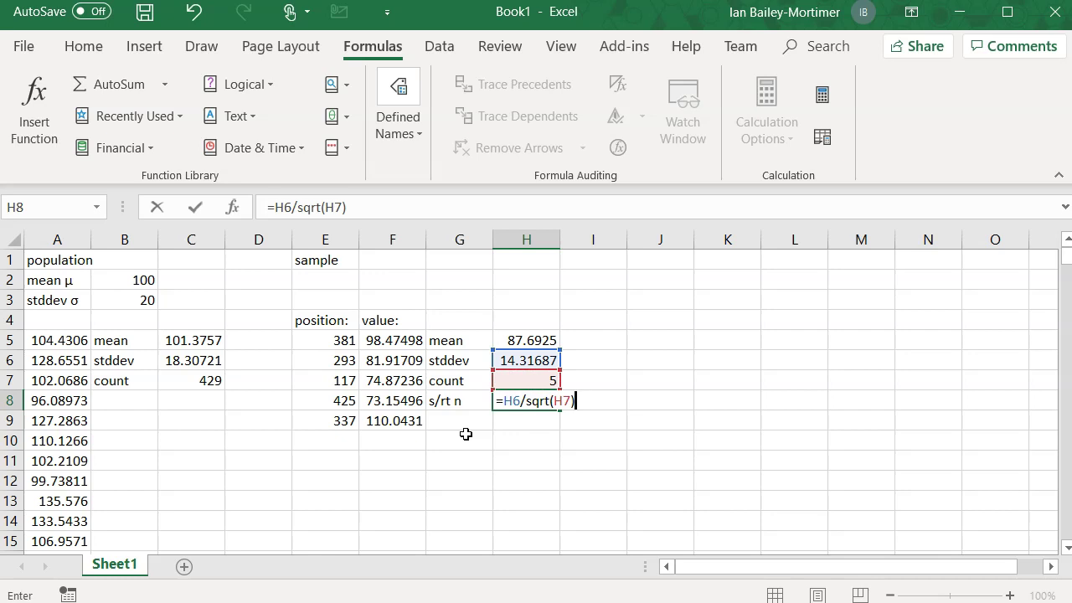
pyautogui.press('Return')
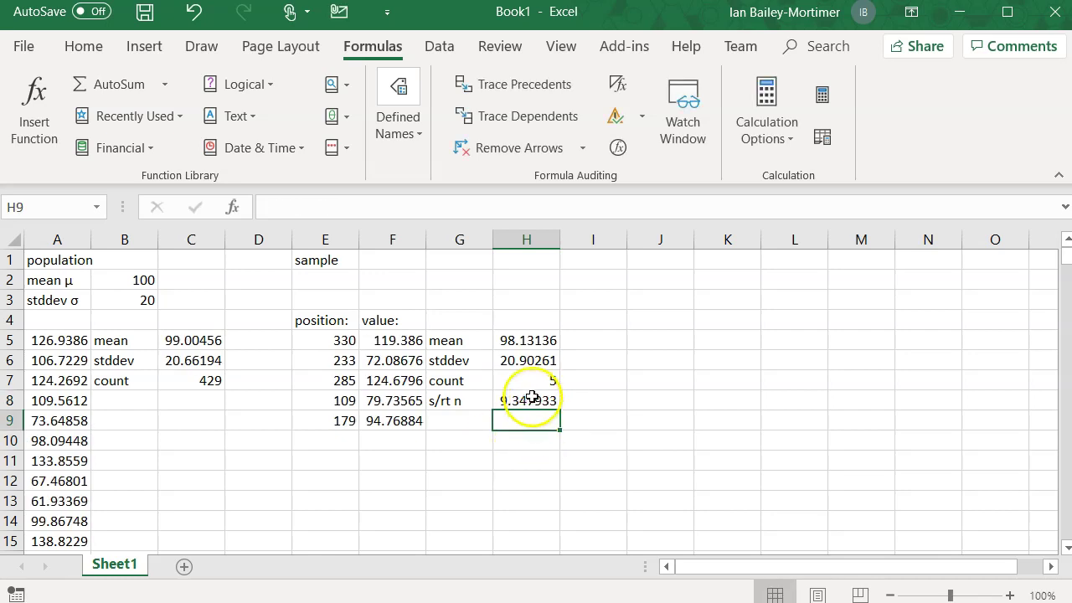
pyautogui.click(532, 399)
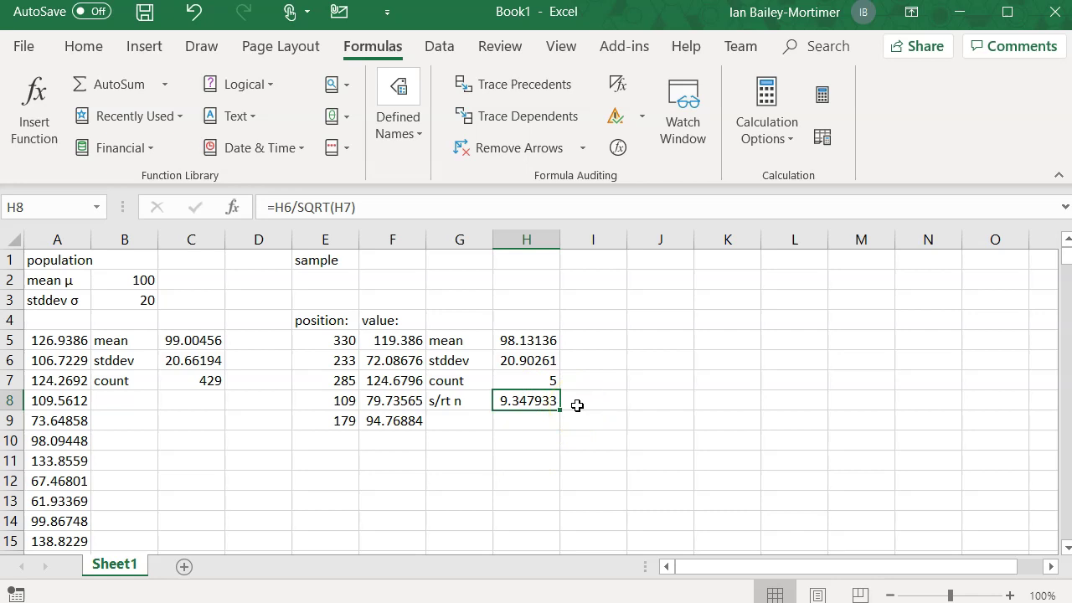
# Step: Recalculate five times, reaching a mean of 111.9733 and standard error 7.802601
pyautogui.press('F9')
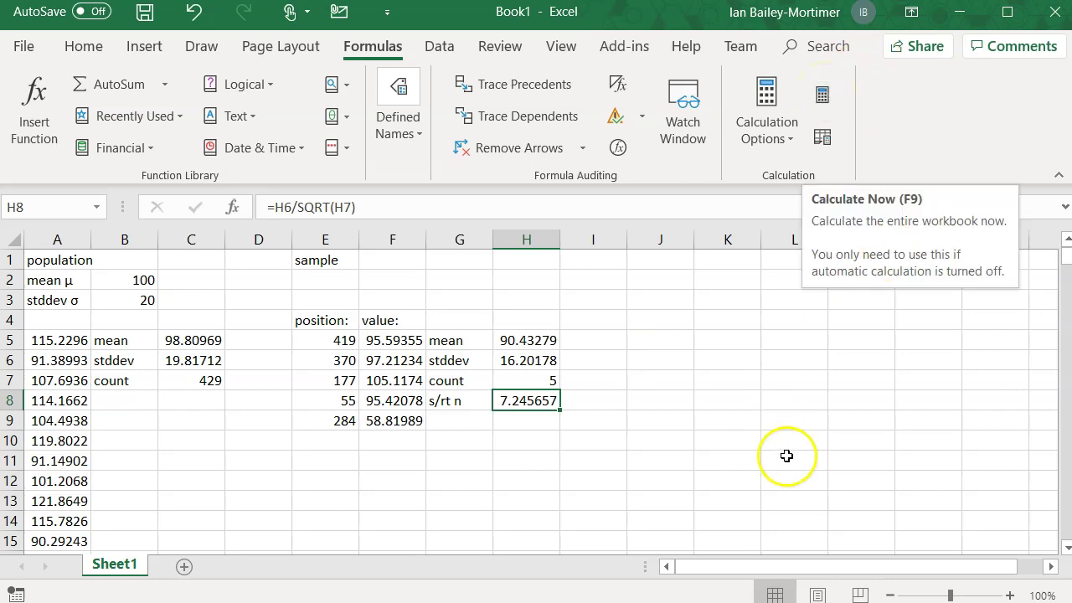
pyautogui.press('F9')
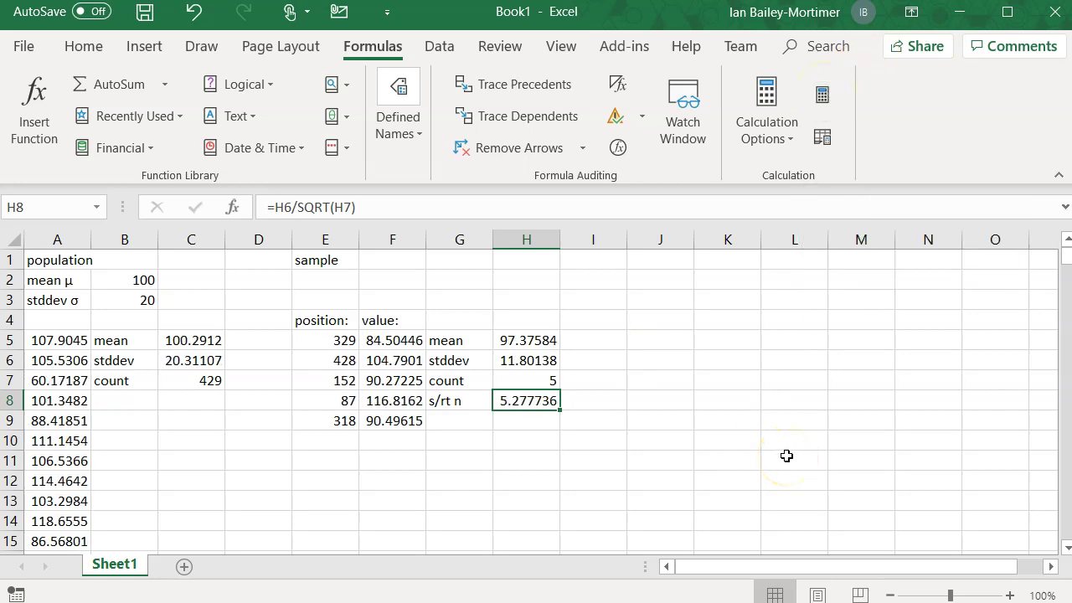
pyautogui.press('F9')
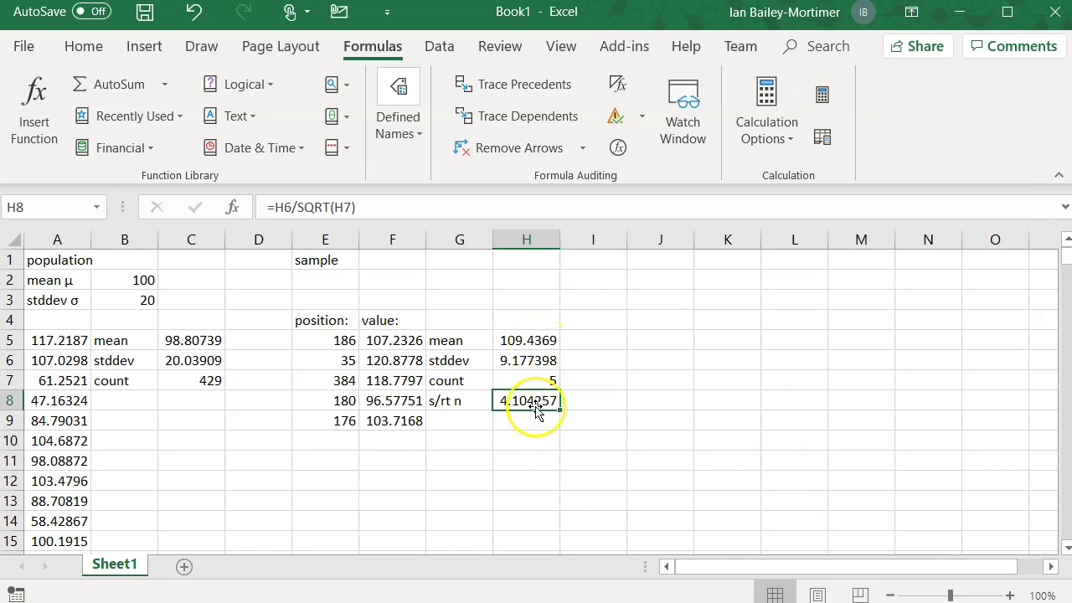
pyautogui.press('F9')
pyautogui.press('F9')
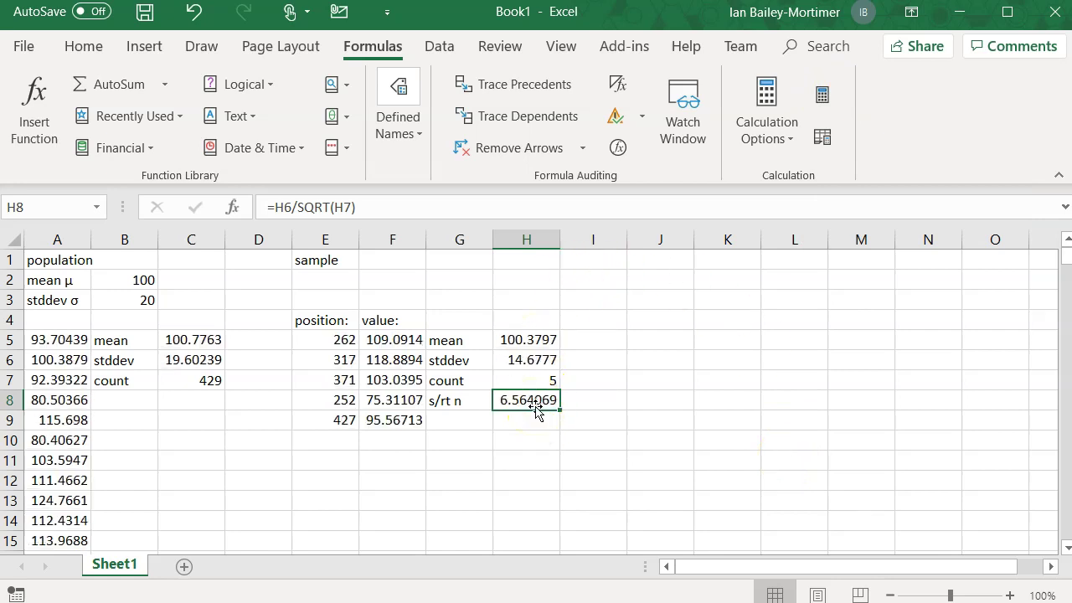
pyautogui.press('F9')
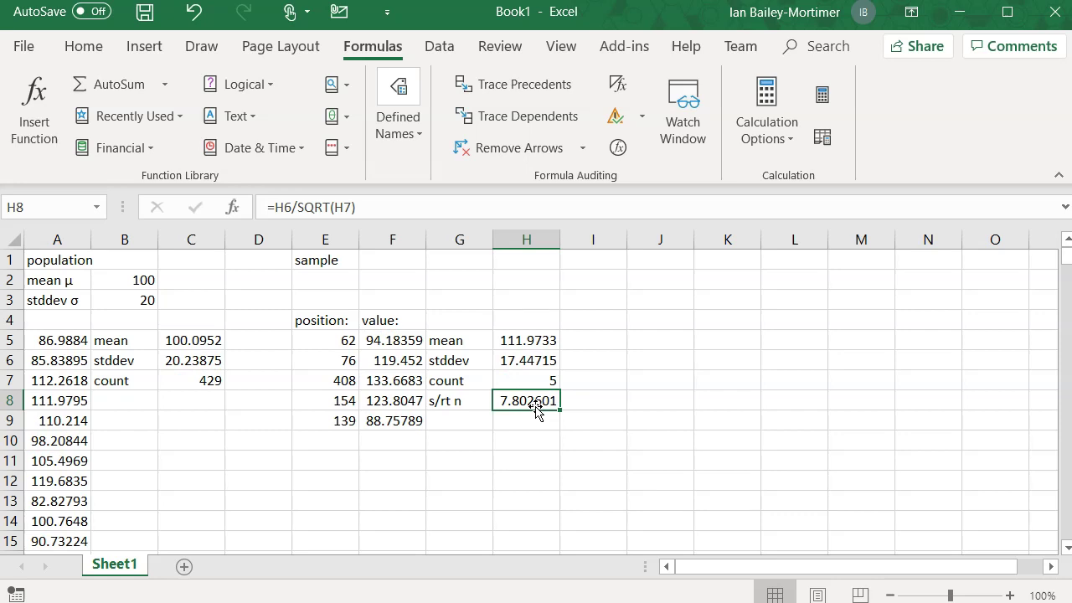
pyautogui.click(526, 338)
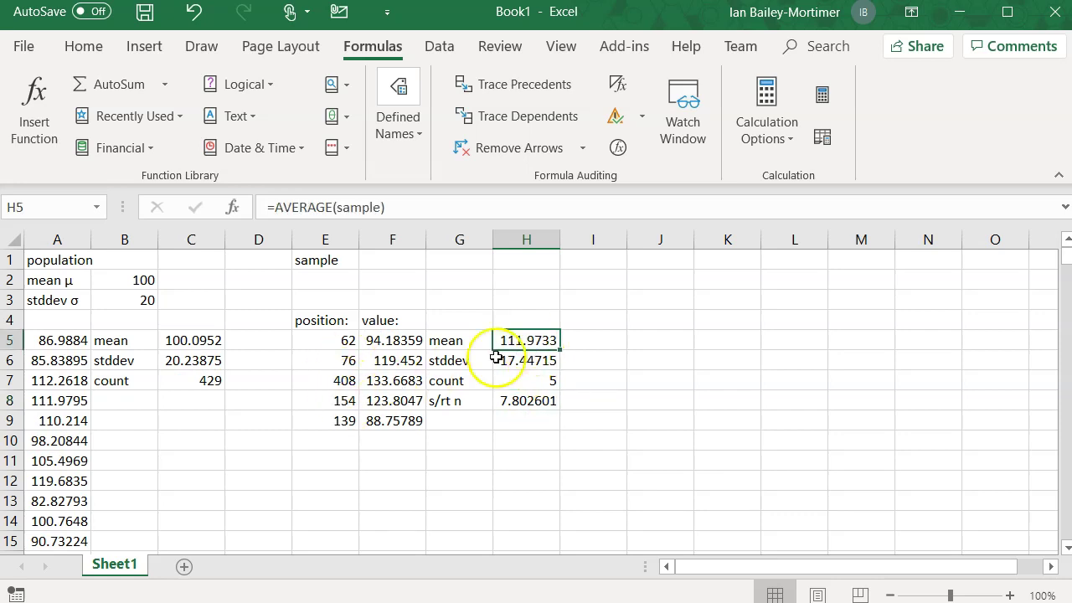